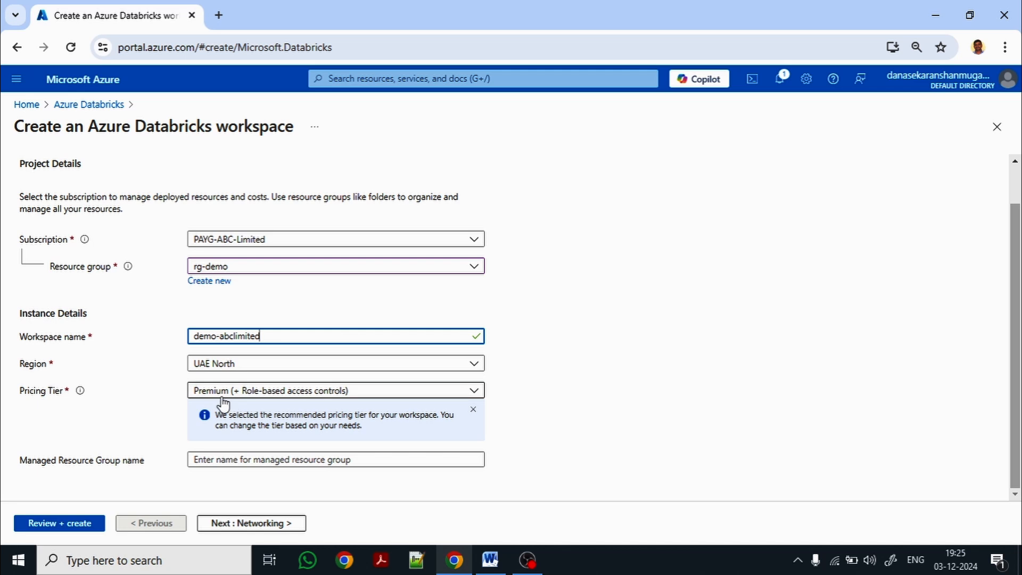
Step: Choose the Premium (+ Role-based access controls) pricing tier and keep the default networking, encryption and security settings for the Databricks workspace
click(330, 393)
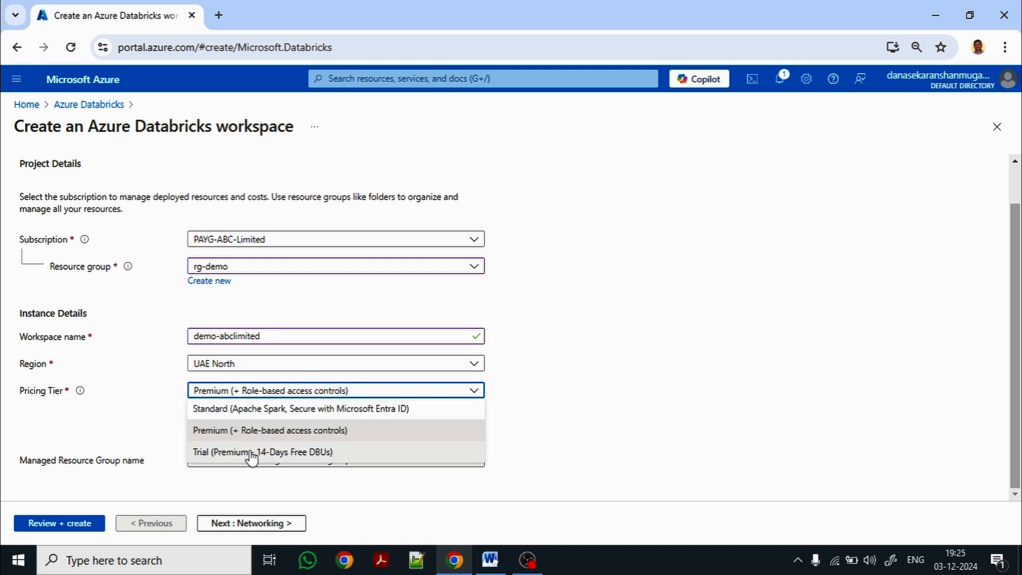
click(266, 432)
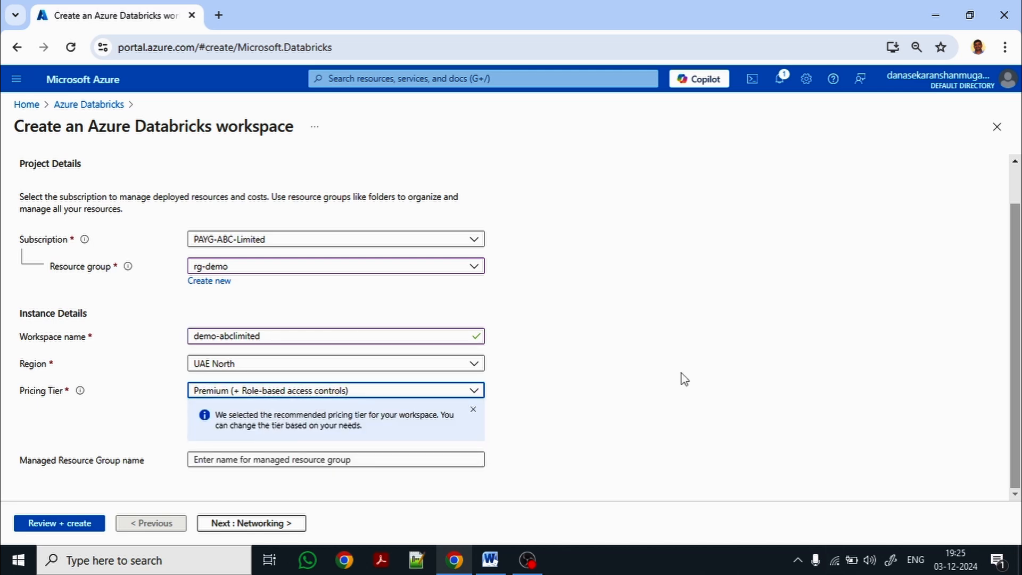
click(368, 460)
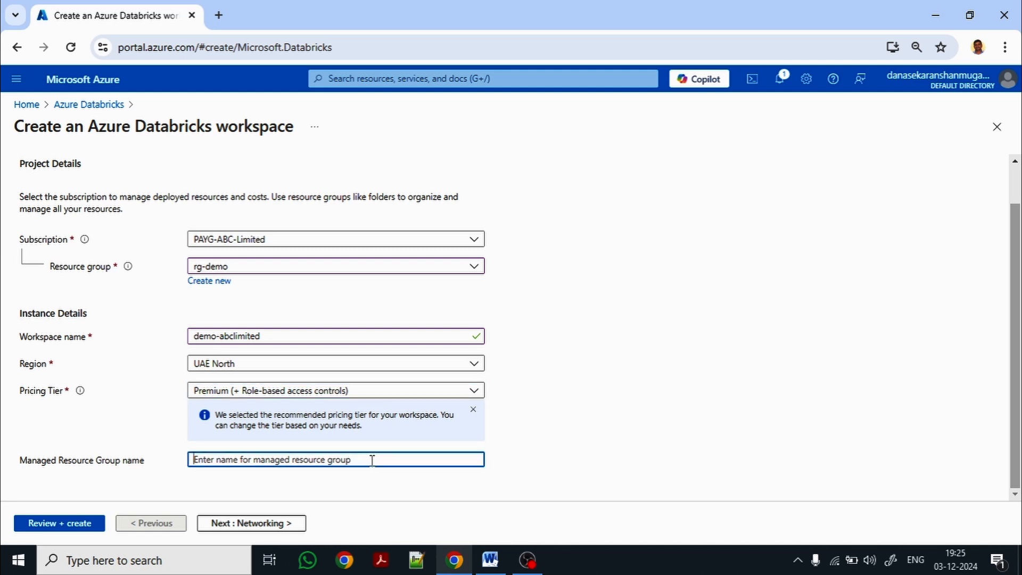
click(249, 524)
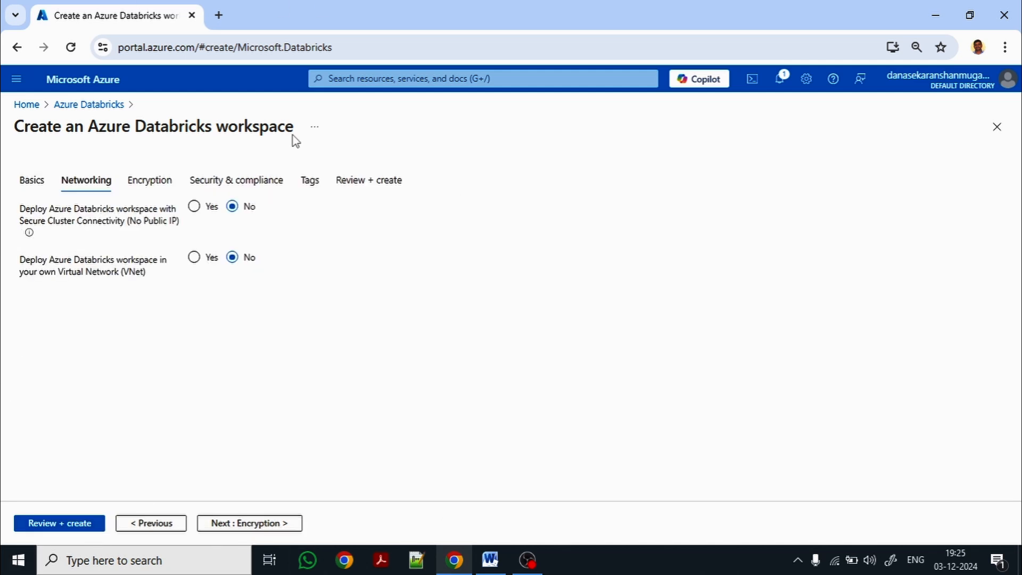
click(249, 523)
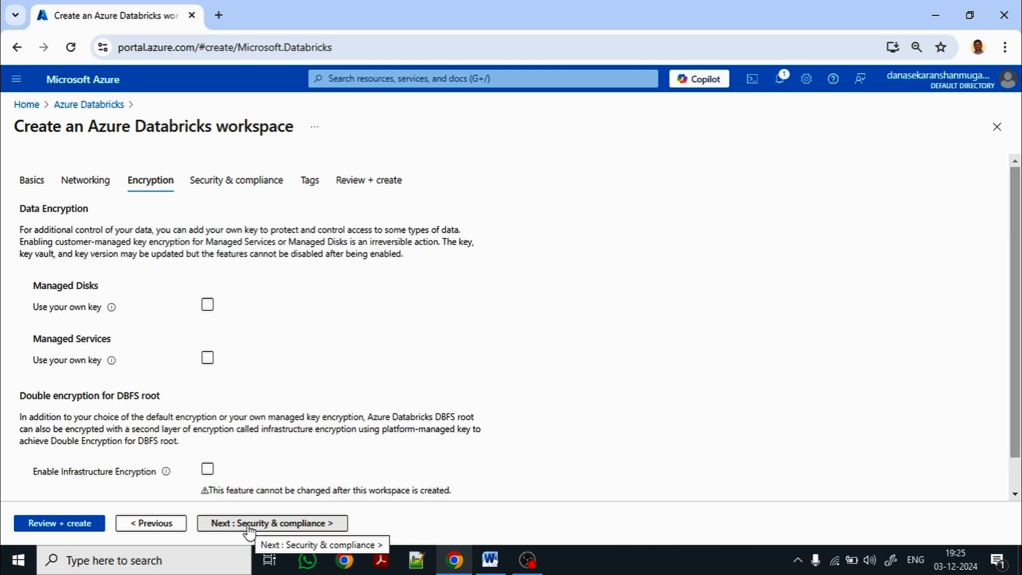
click(249, 524)
click(249, 523)
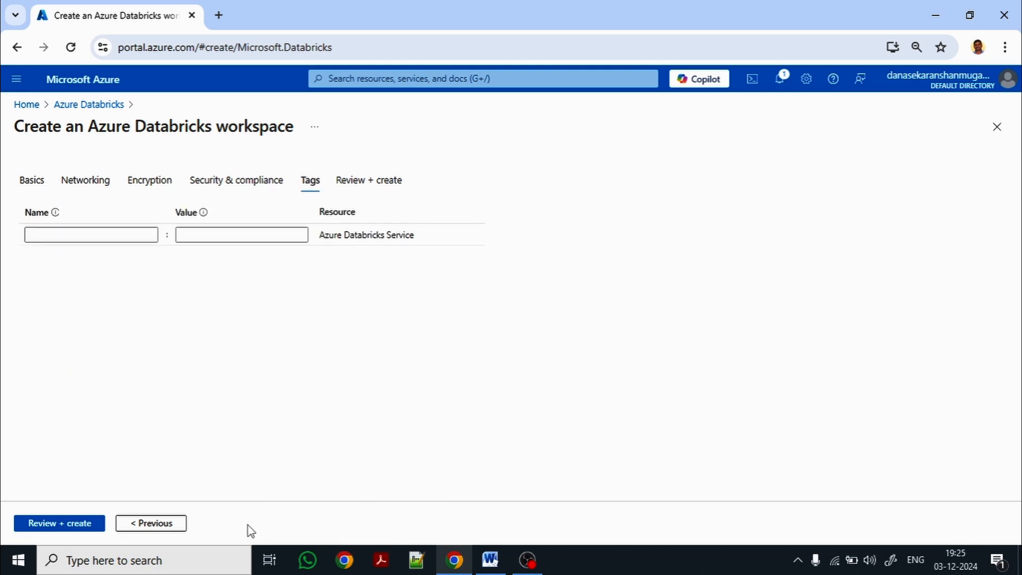
Step: Tag the Databricks workspace with Environment set to DEV, and create it after validation
click(105, 234)
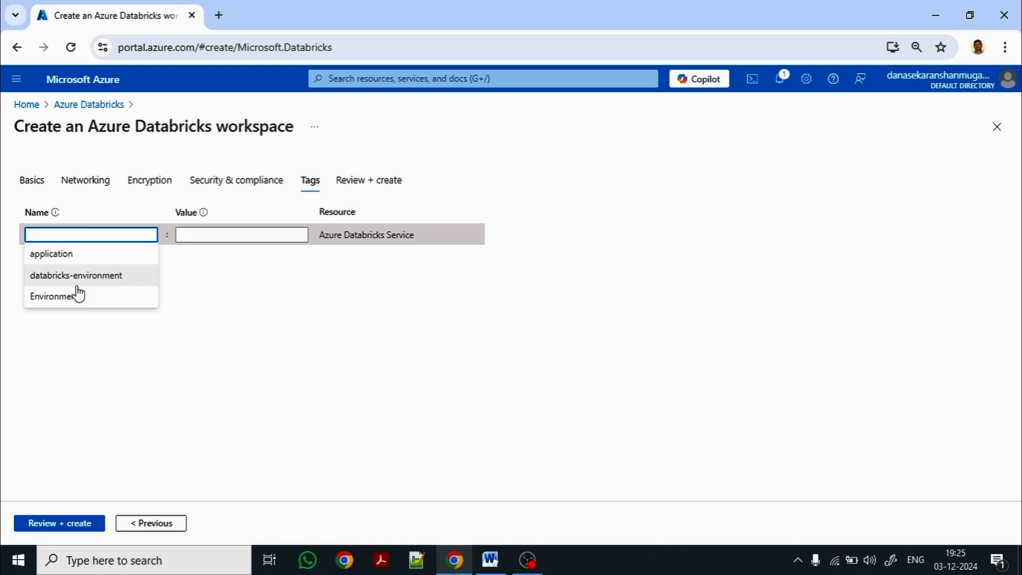
click(96, 294)
click(230, 234)
click(205, 258)
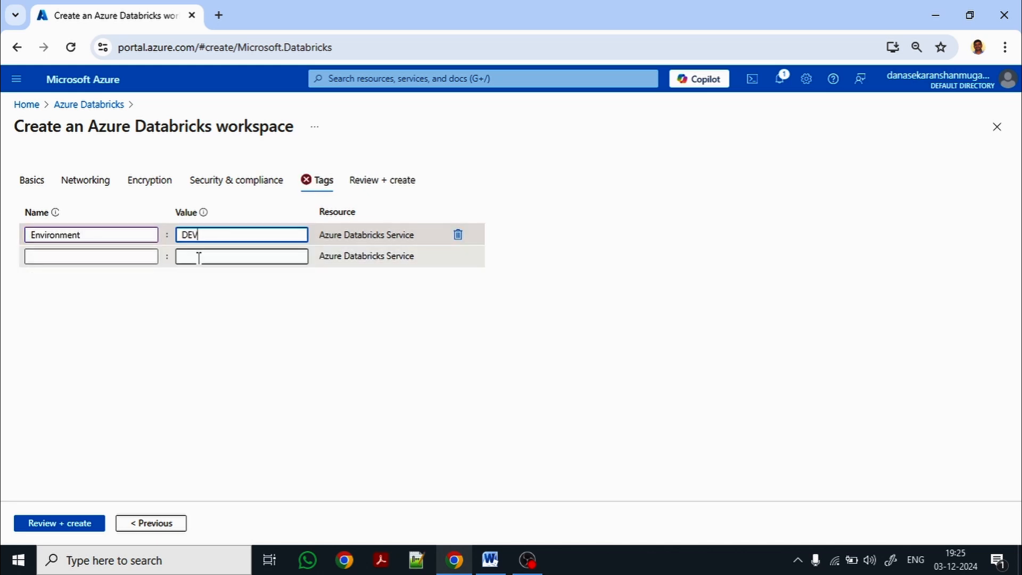
click(53, 527)
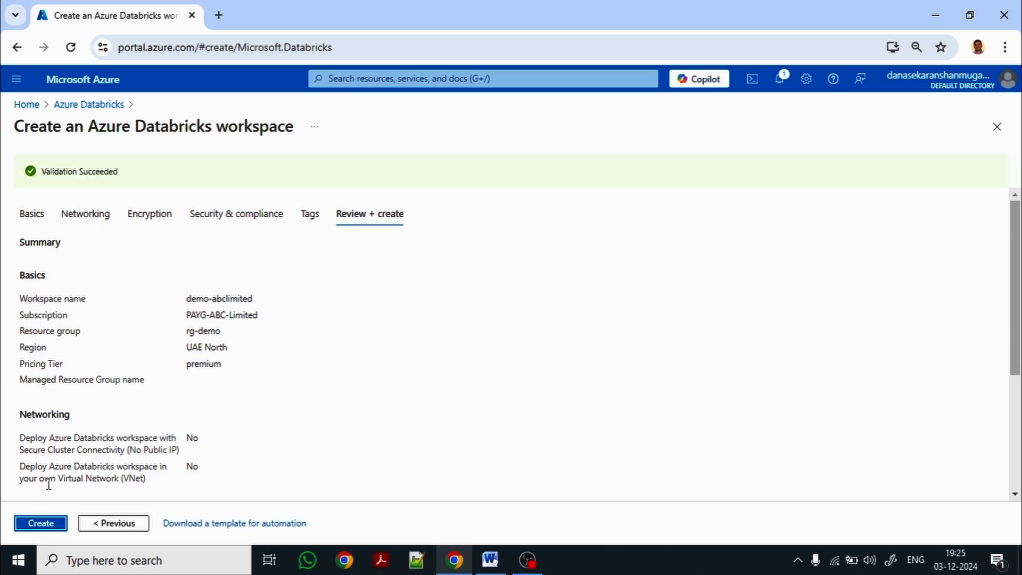
click(42, 526)
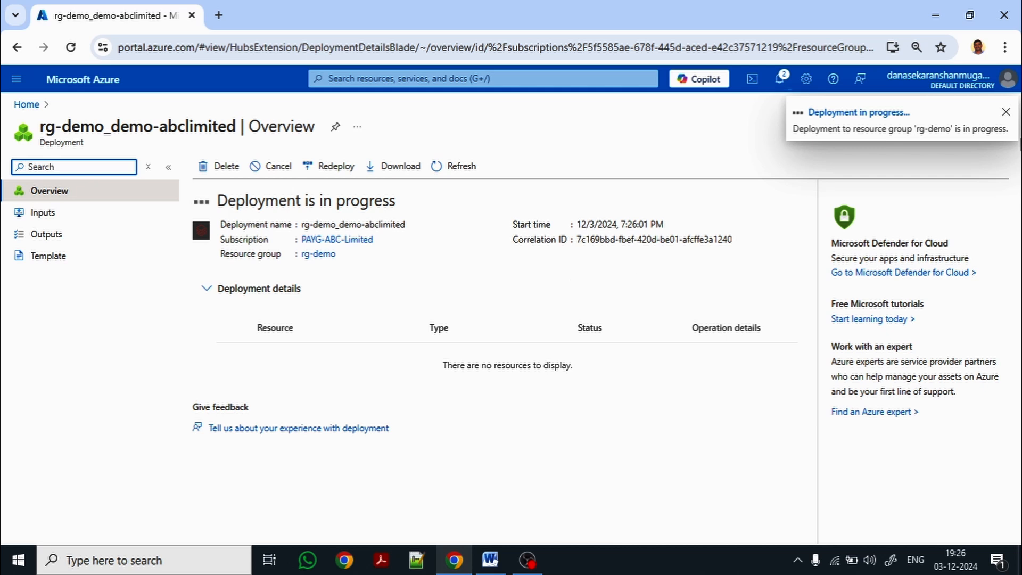
Step: Return to the Azure Databricks workspace list and refresh it to check the entry for demo-abclimited
click(1005, 114)
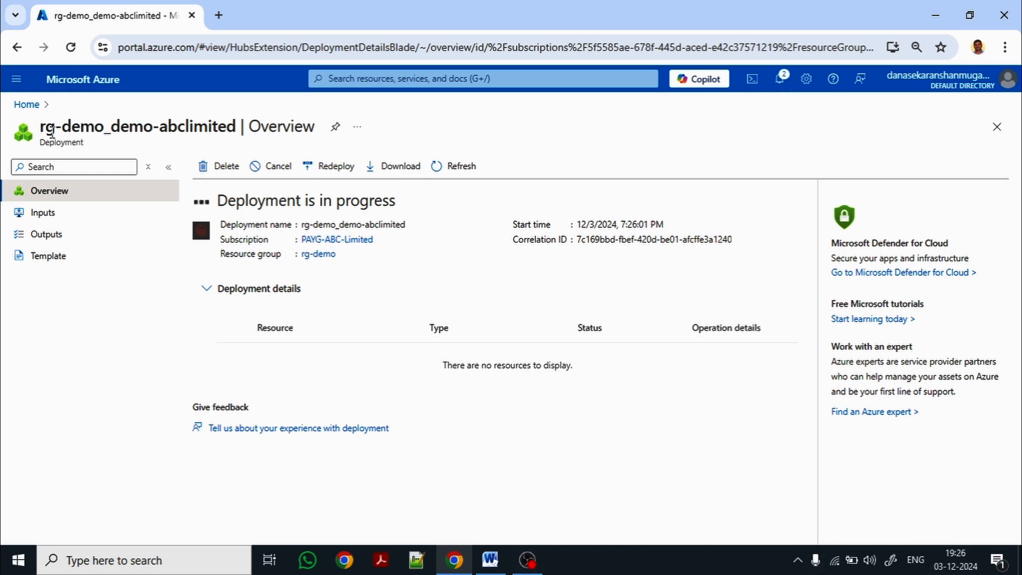
click(27, 105)
click(247, 167)
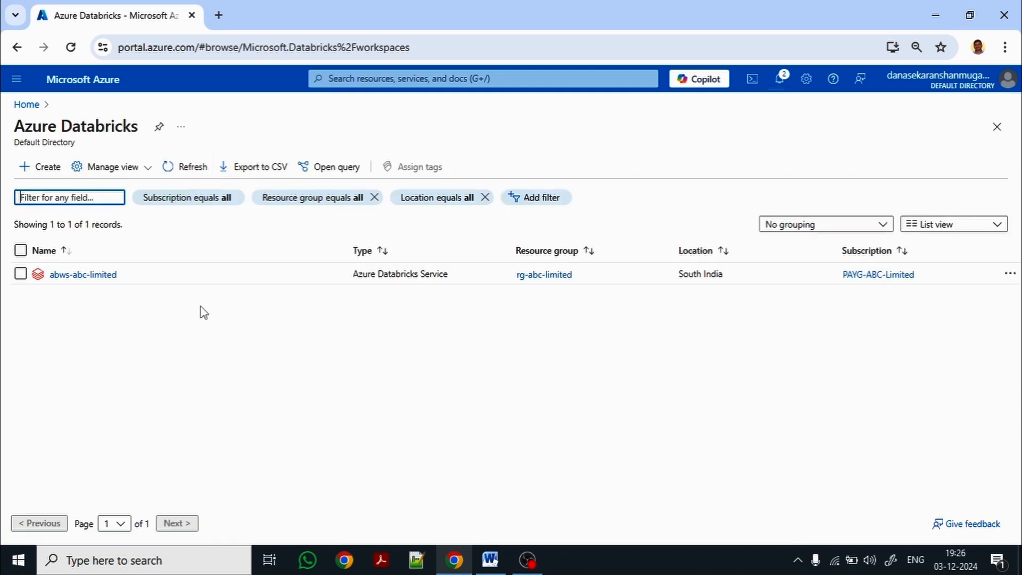
click(181, 168)
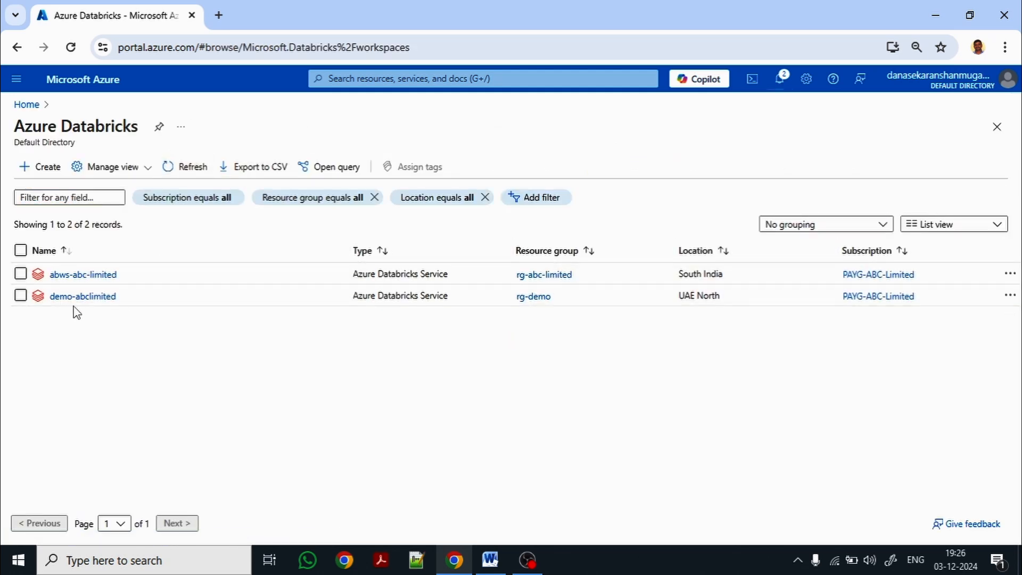
drag(743, 294, 483, 301)
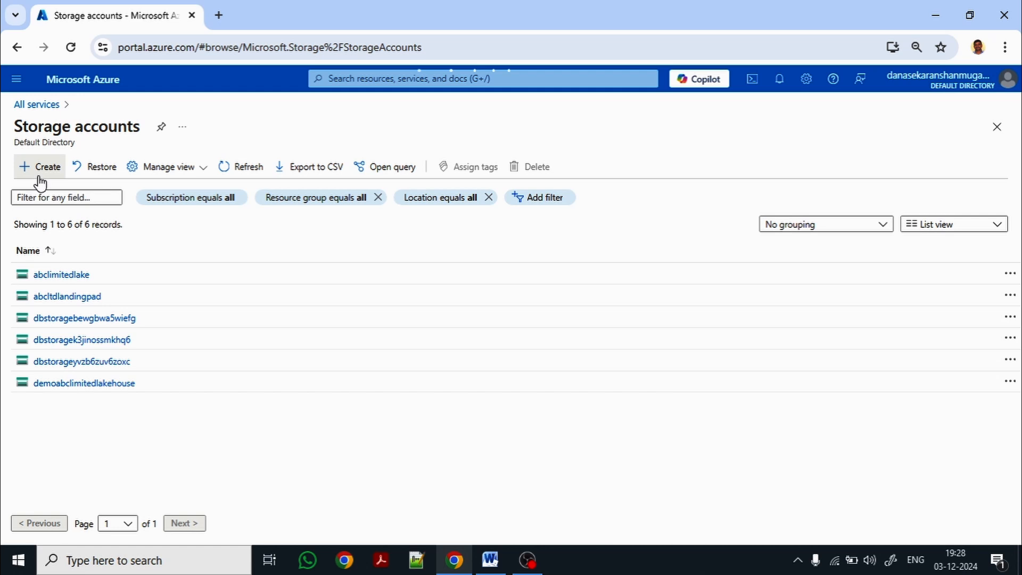
Step: Start a new storage account in the rg-demo resource group and name it demoabclimiteduae
click(40, 178)
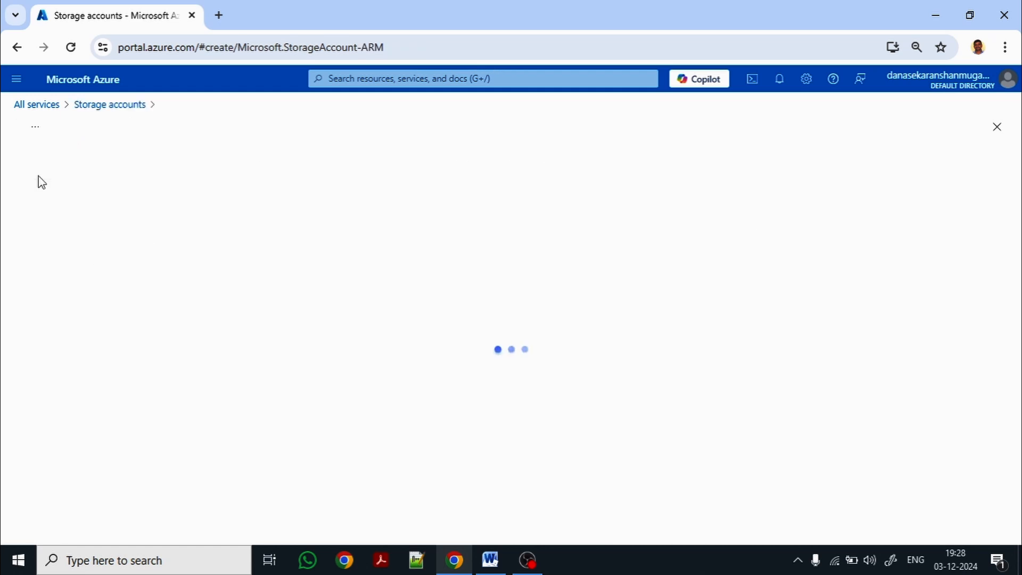
click(345, 364)
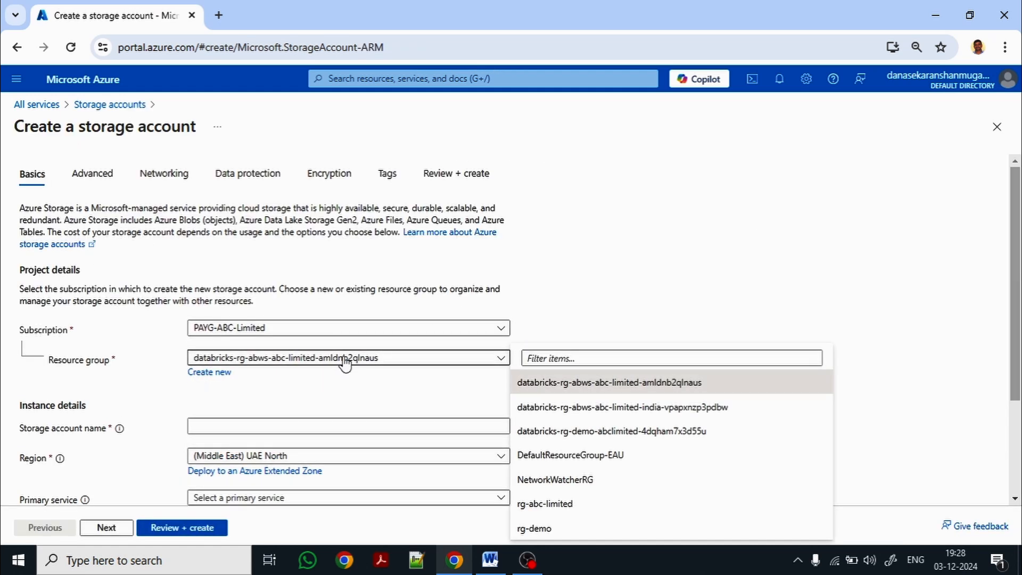
click(540, 532)
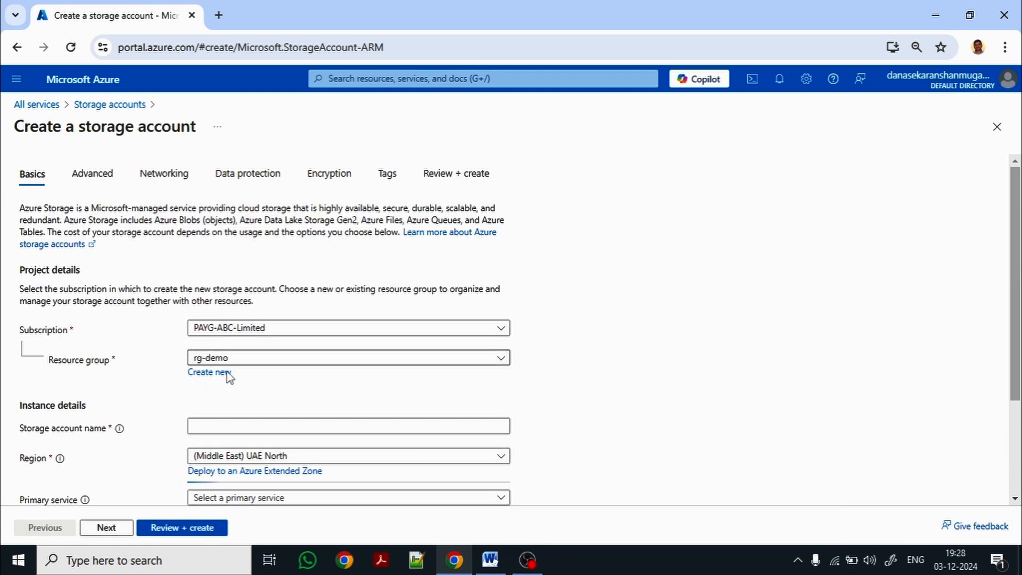
scroll(270, 362, down, 1)
click(247, 352)
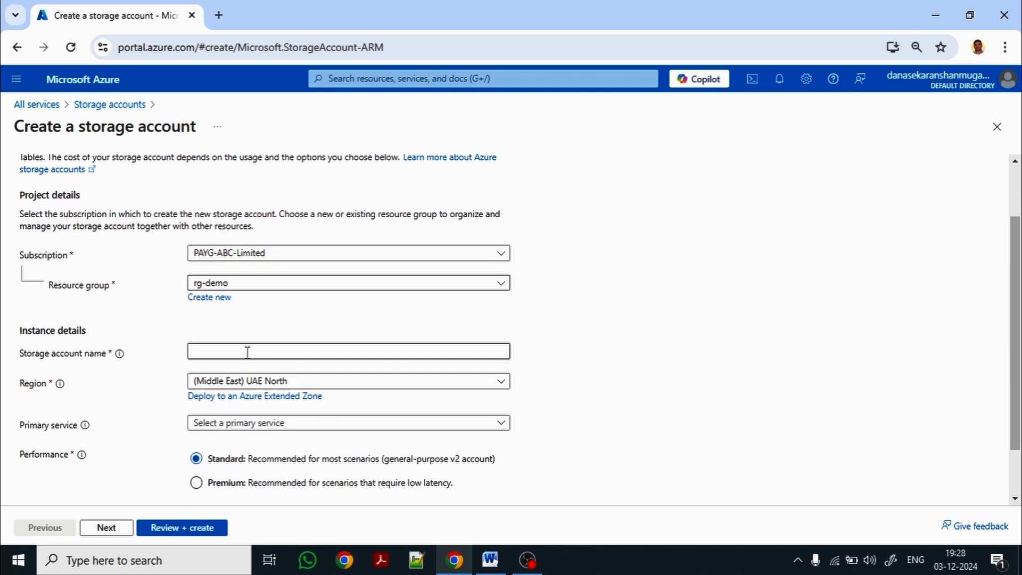
text(demoabclimited)
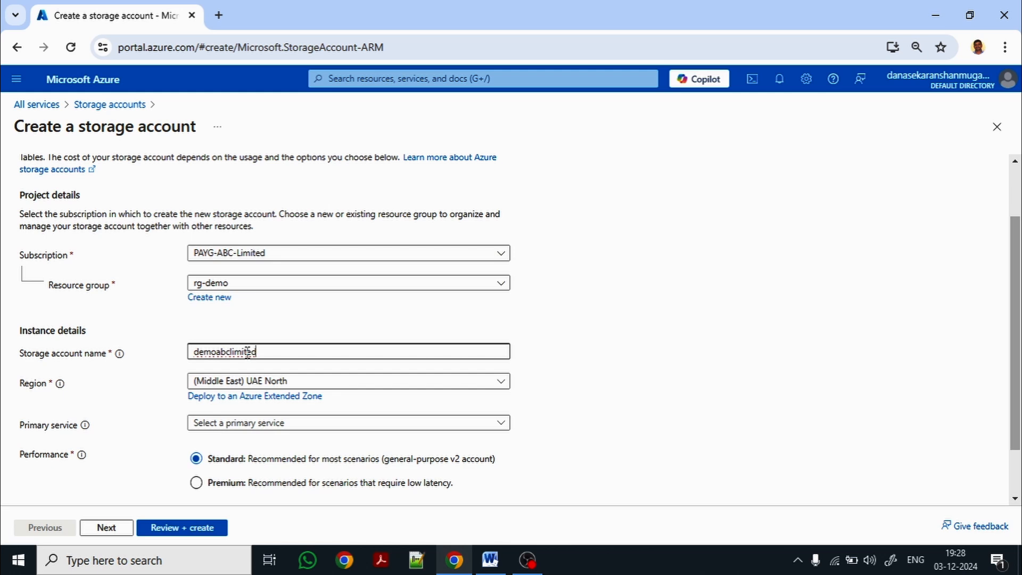
text(uae)
Step: Set the storage account's redundancy to Locally-redundant storage (LRS)
scroll(460, 345, down, 2)
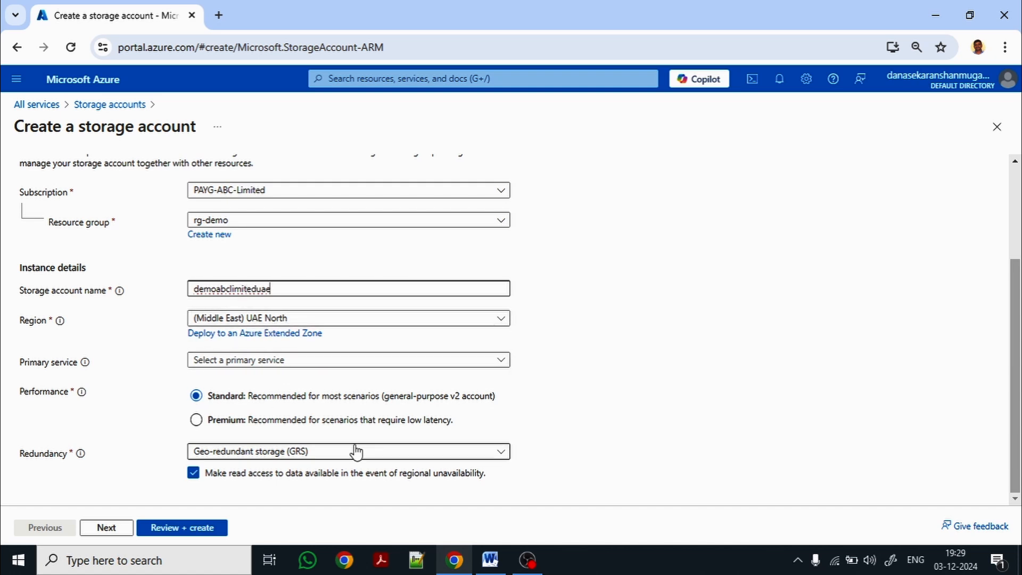
click(329, 451)
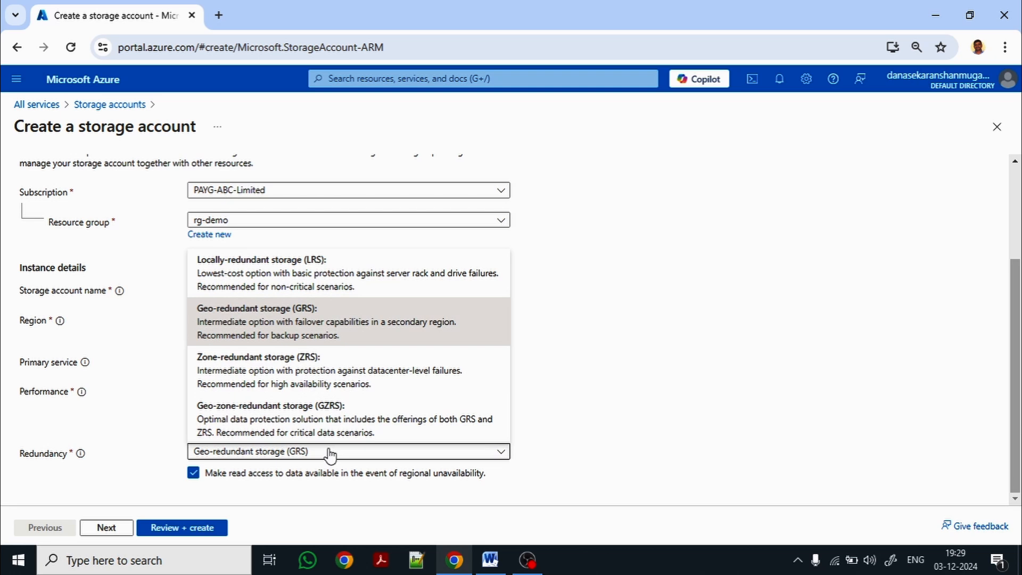
click(287, 280)
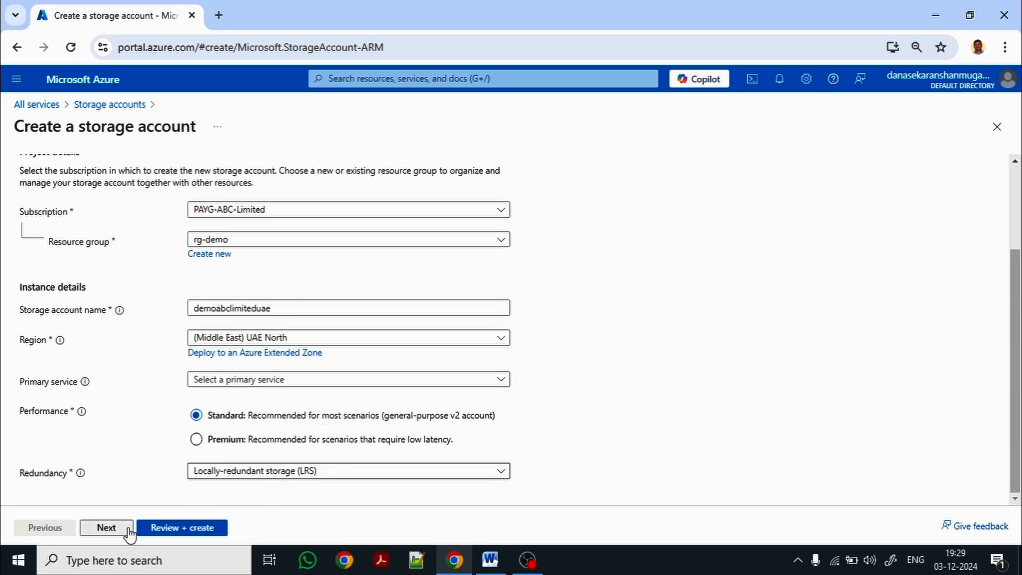
Step: Enable hierarchical namespace for the storage account and accept the default networking, data protection and encryption settings
click(108, 528)
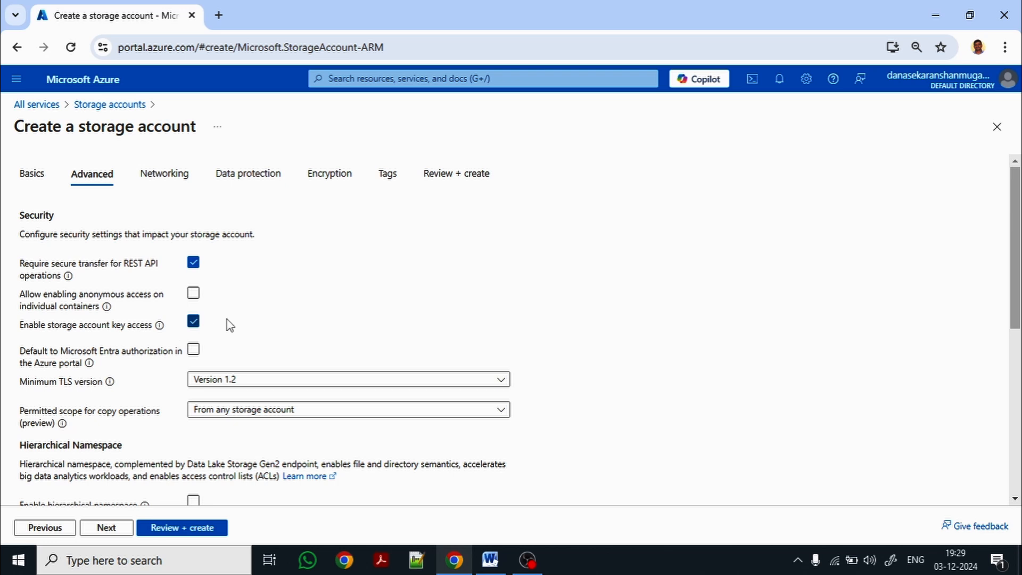
scroll(228, 325, down, 4)
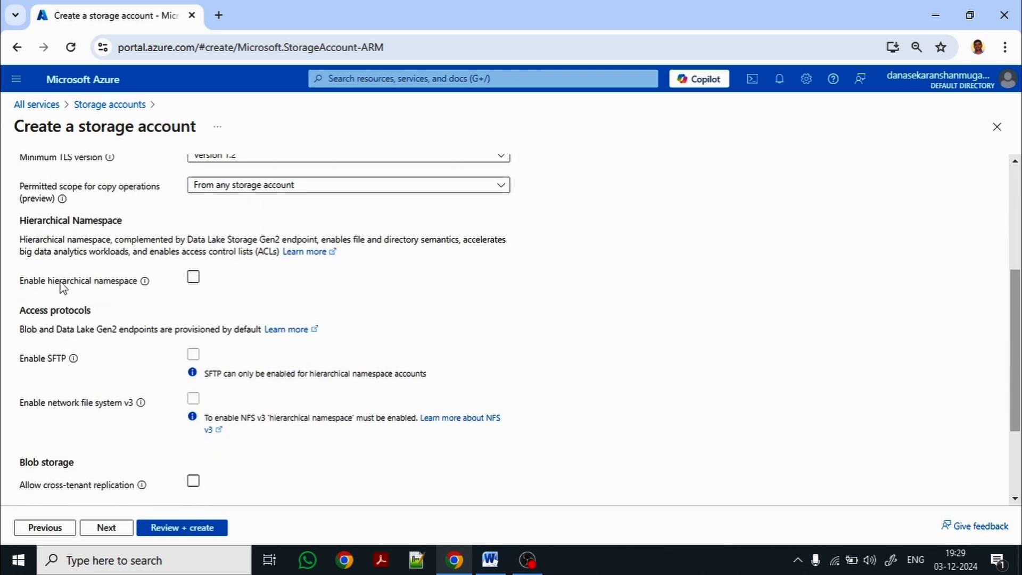
drag(61, 283, 137, 283)
click(194, 281)
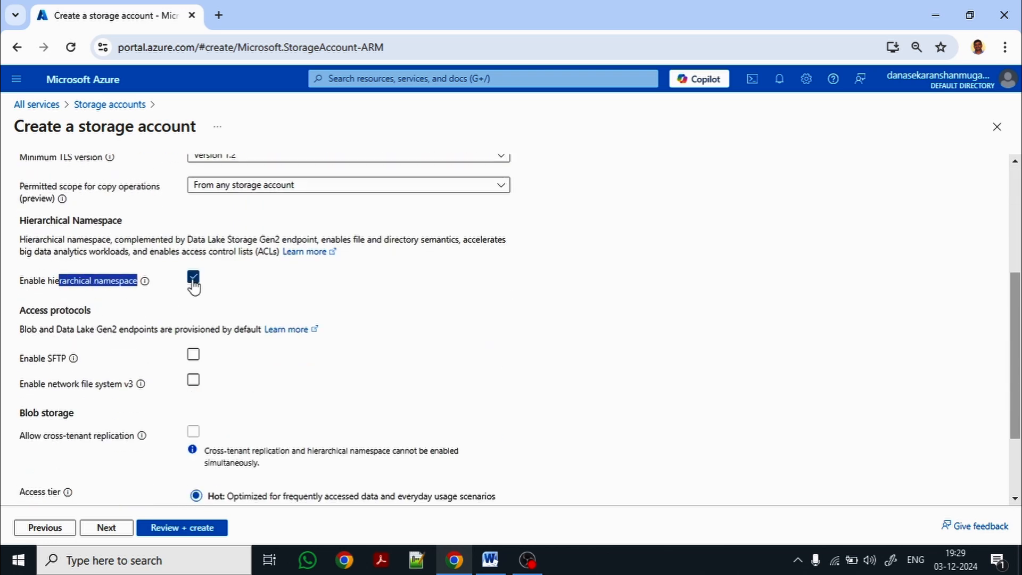
scroll(195, 493, down, 2)
click(106, 527)
click(106, 527)
click(106, 527)
click(106, 528)
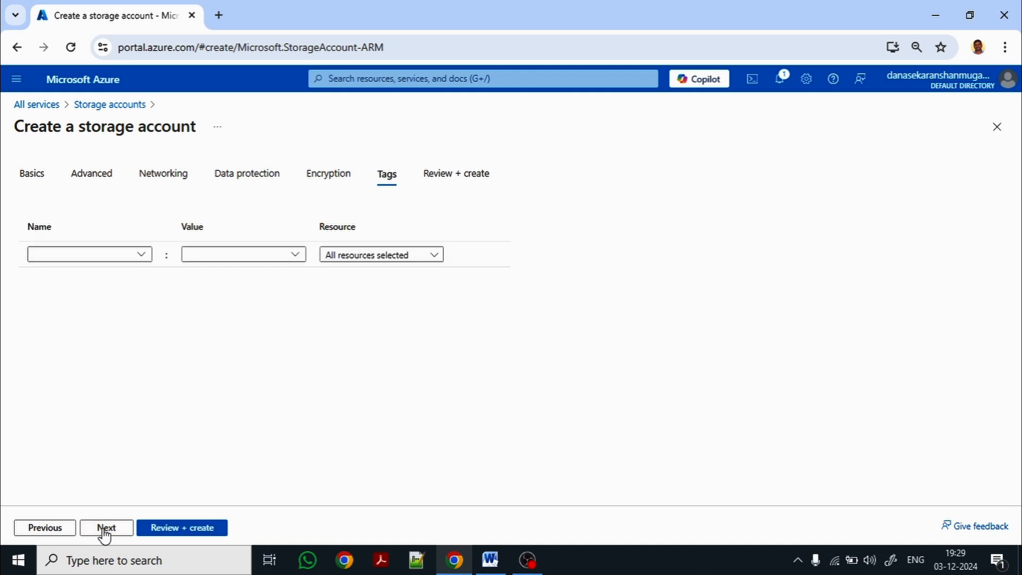
Step: Tag the storage account with Environment set to DEV, and create it after review
click(115, 255)
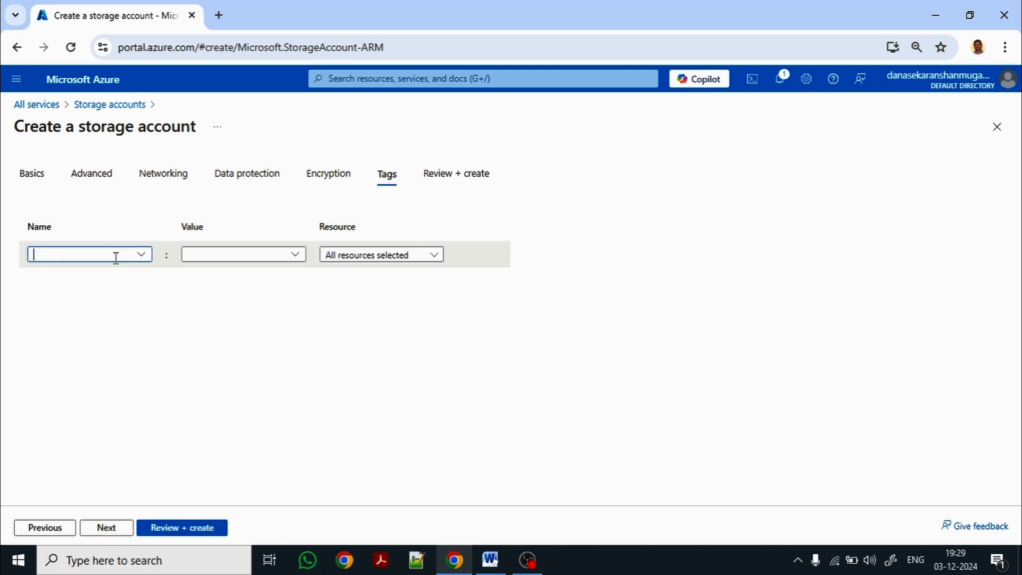
click(141, 255)
click(64, 324)
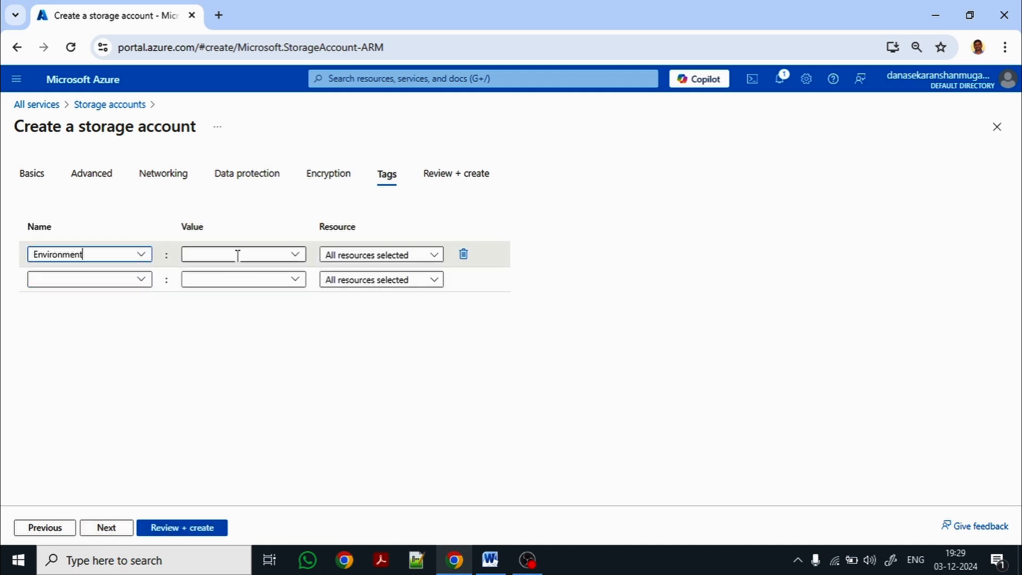
click(238, 254)
text(DEV)
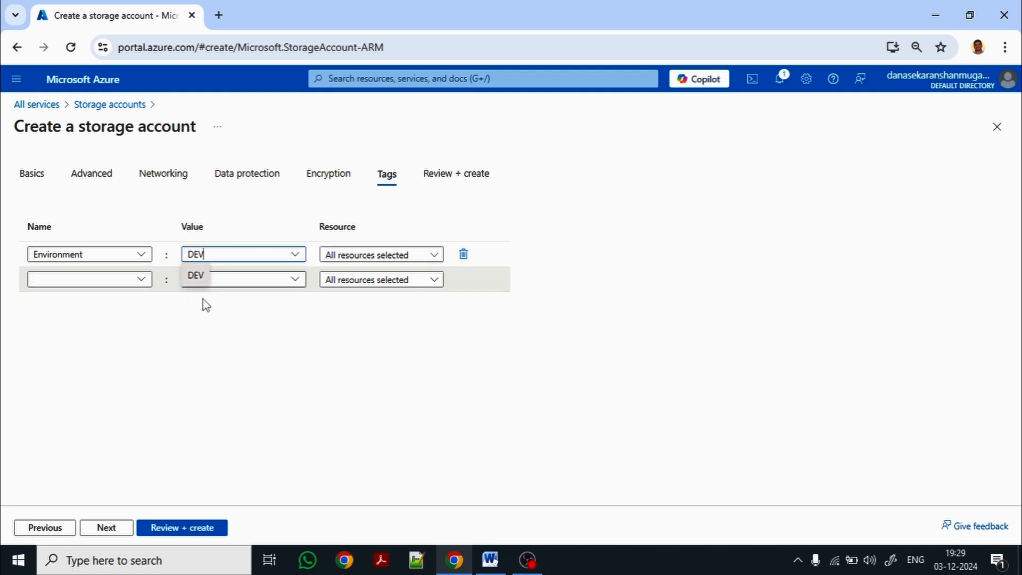
click(197, 276)
click(182, 529)
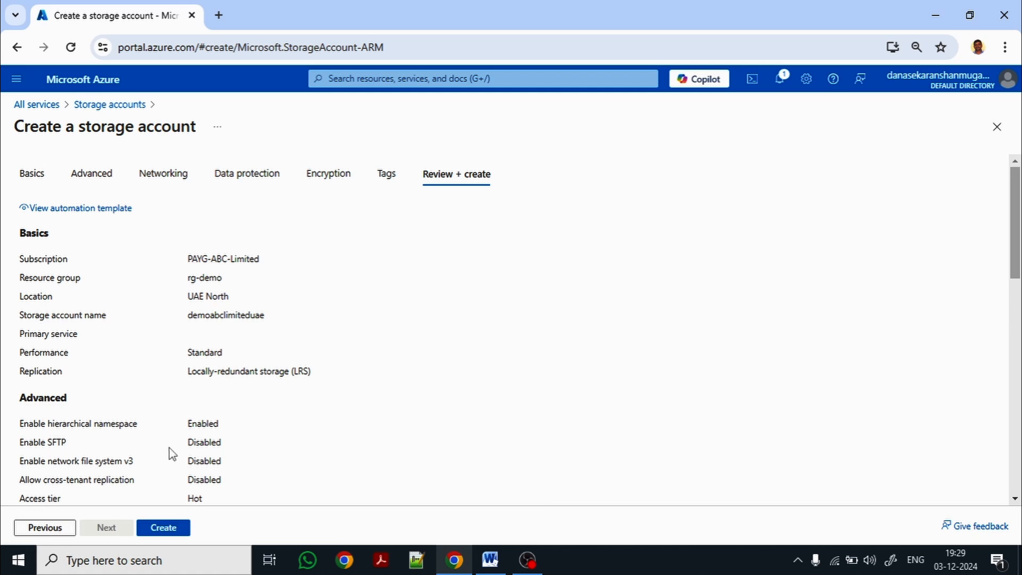
click(172, 525)
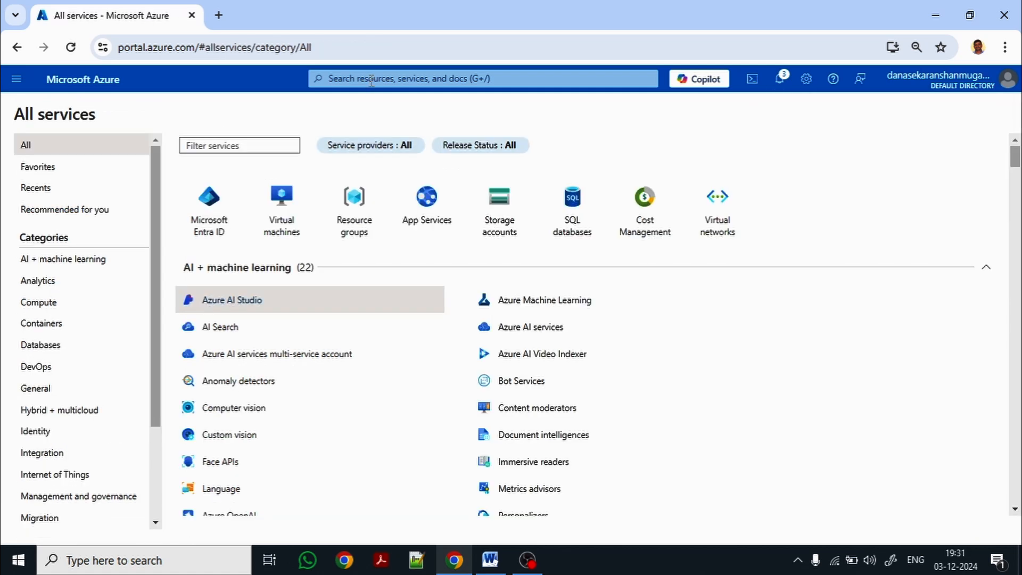
Step: Search the portal for "access con" and open the Access Connector for Azure Databricks service in a new browser tab
click(373, 78)
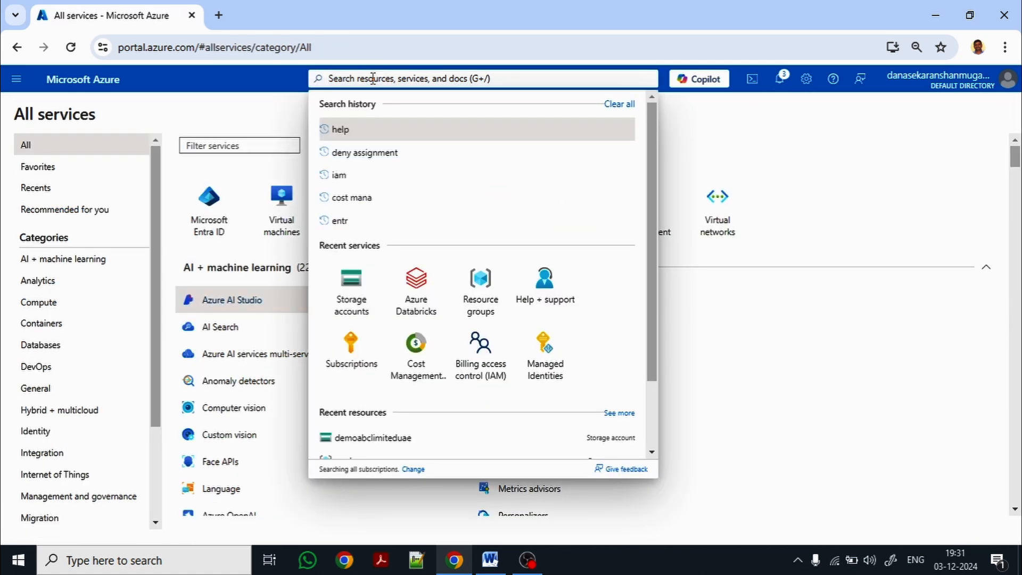
text(acc)
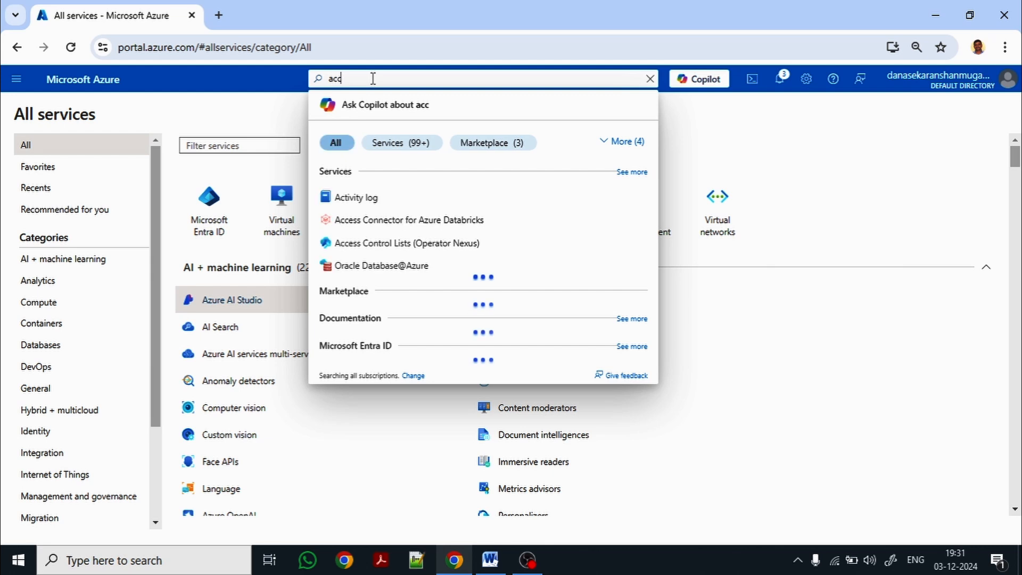
text(ess con)
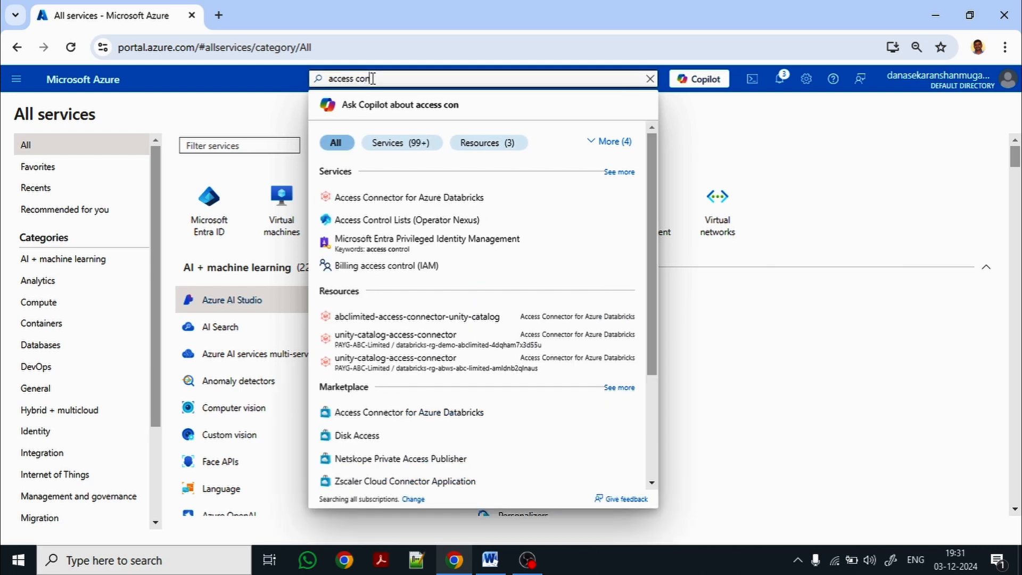
ctrl+click(393, 205)
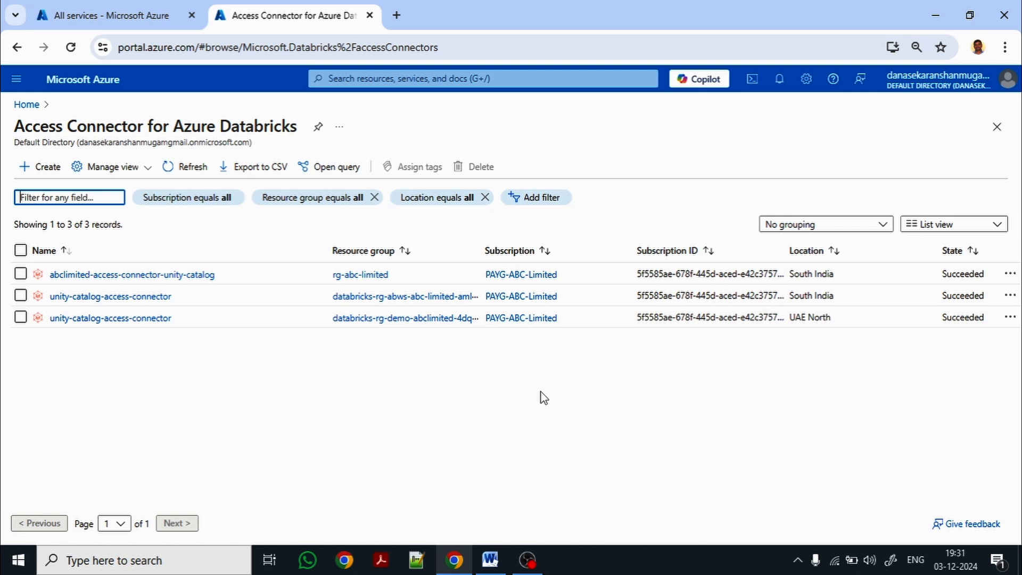
Step: Start a new Access Connector for Azure Databricks in resource group rg-demo, named access-connection-unitycatalog-uae-north
click(42, 167)
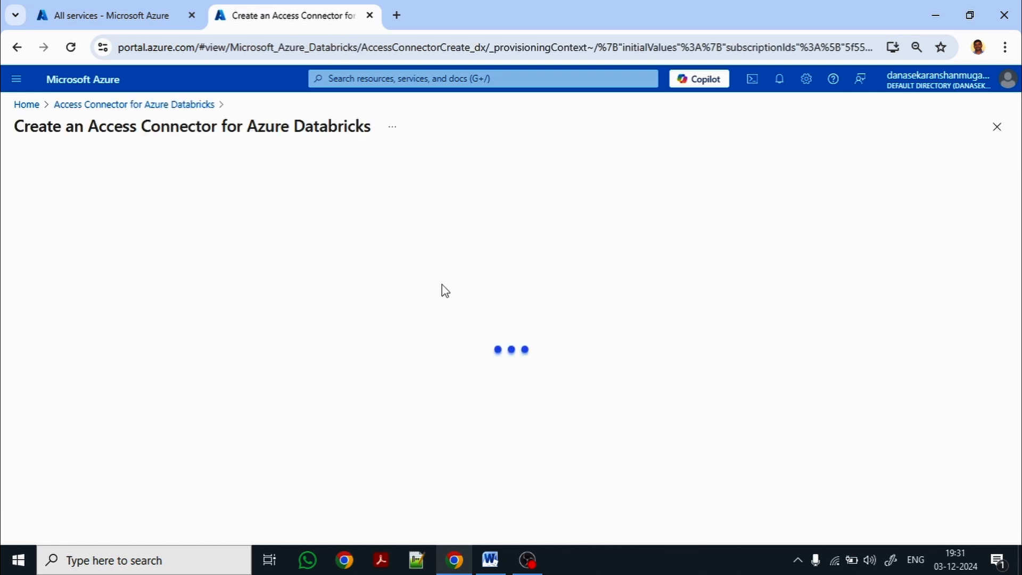
click(287, 331)
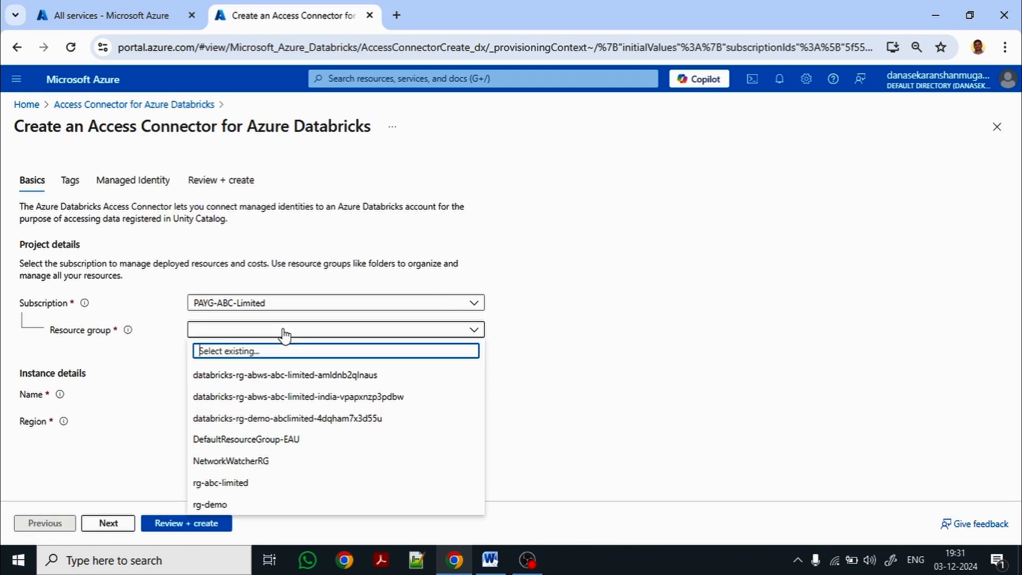
click(223, 508)
click(238, 394)
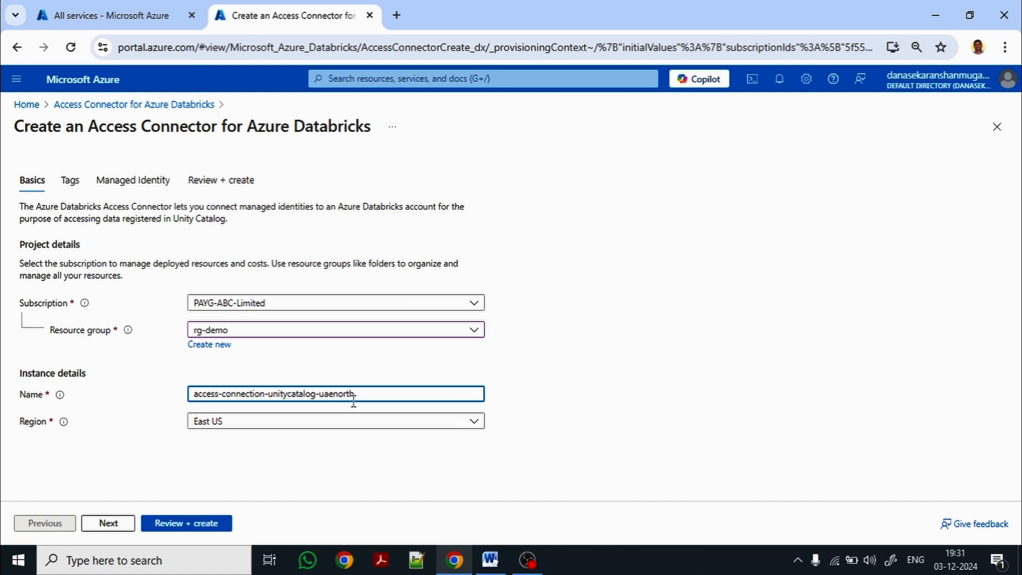
key(Left)
key(Left)
key(Left)
key(Left)
key(Left)
text(-)
Step: Set the access connector's region to UAE North
click(338, 426)
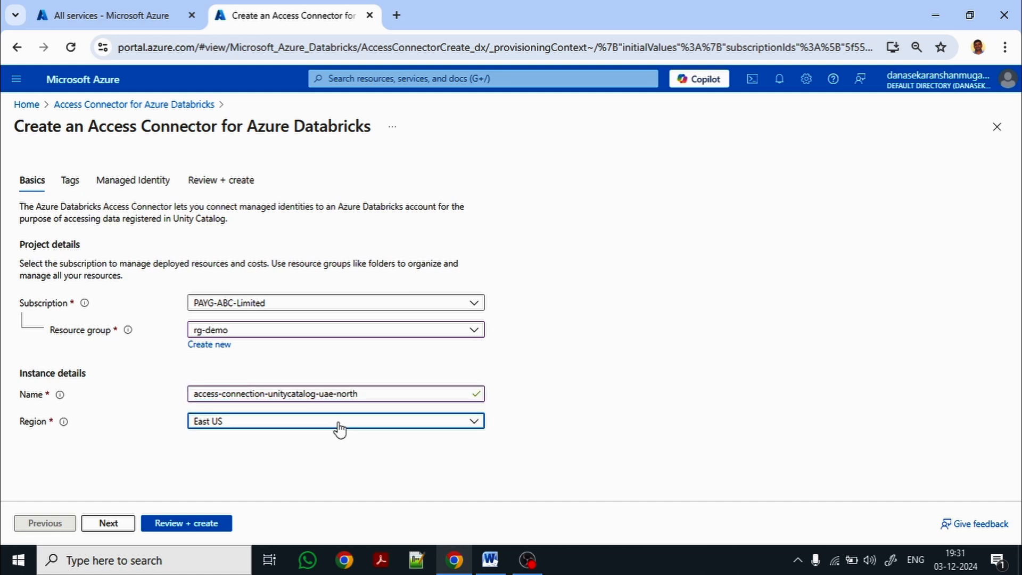
text(no)
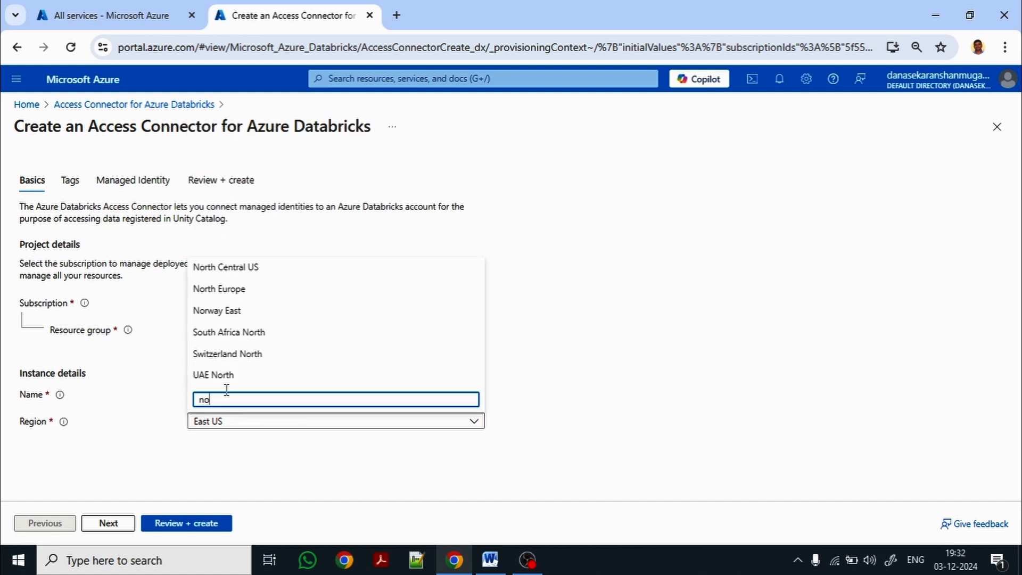
click(214, 375)
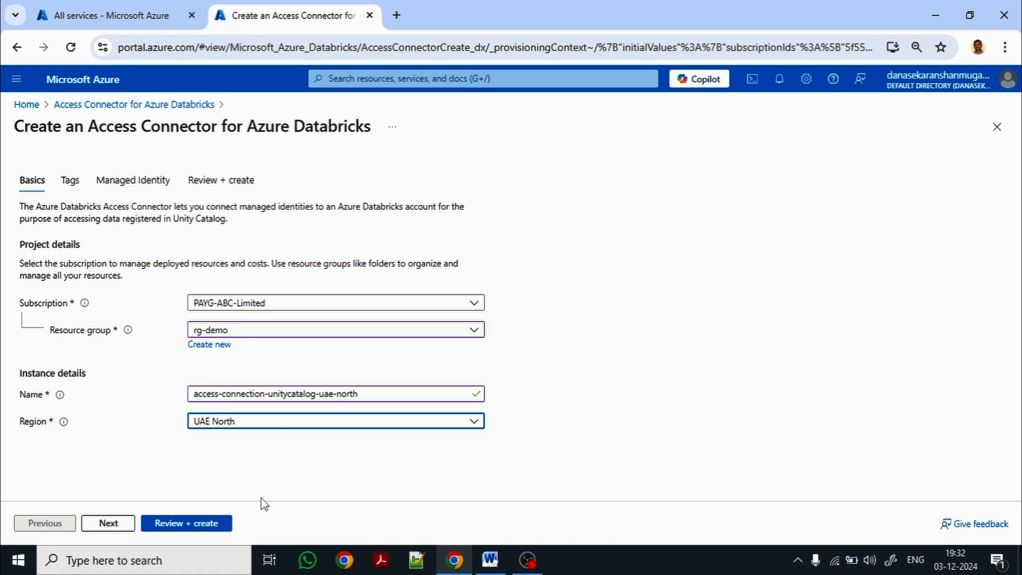
Step: Tag the access connector with the name Environment and the value DEV
click(110, 525)
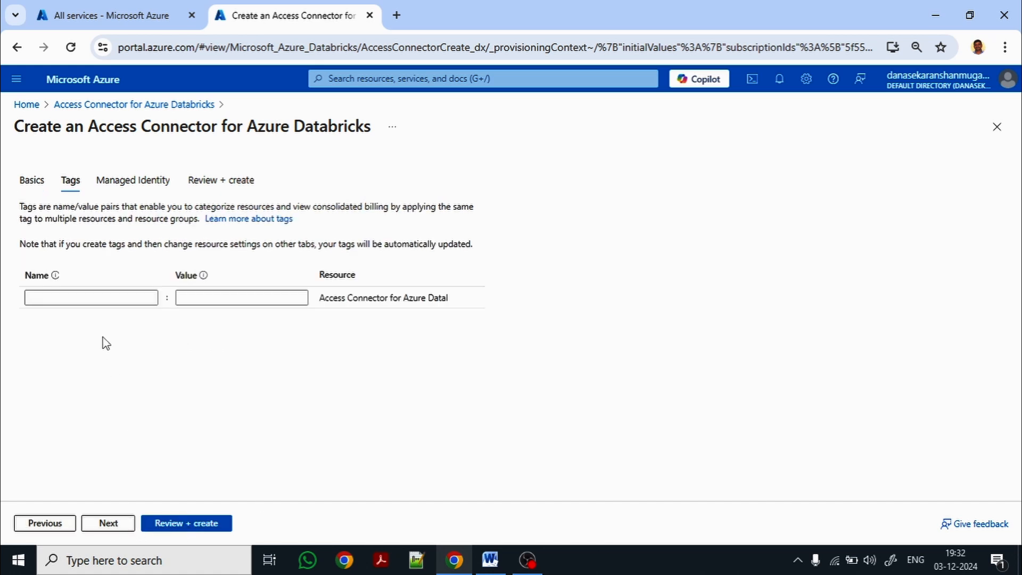
click(98, 298)
click(60, 358)
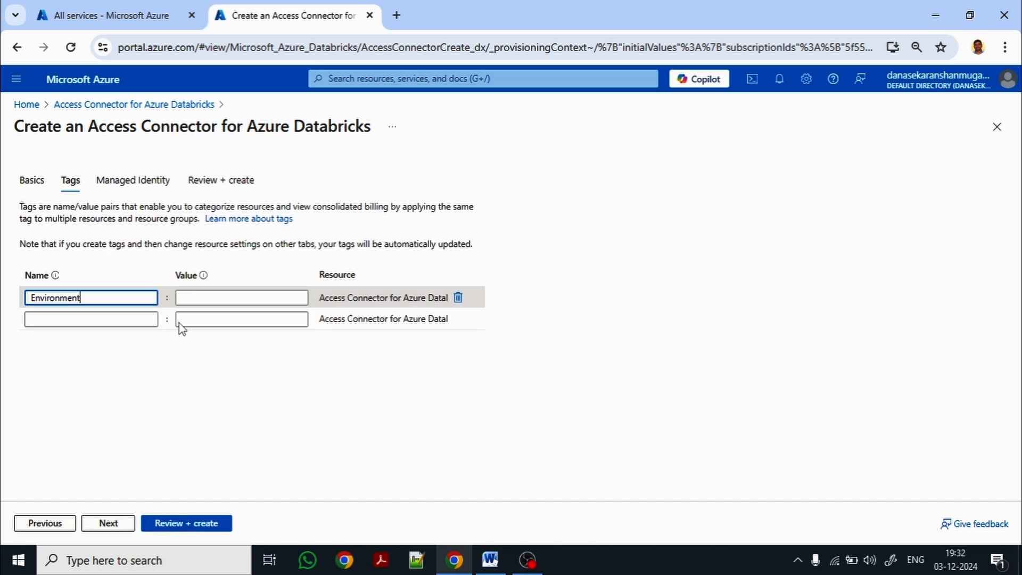
click(184, 297)
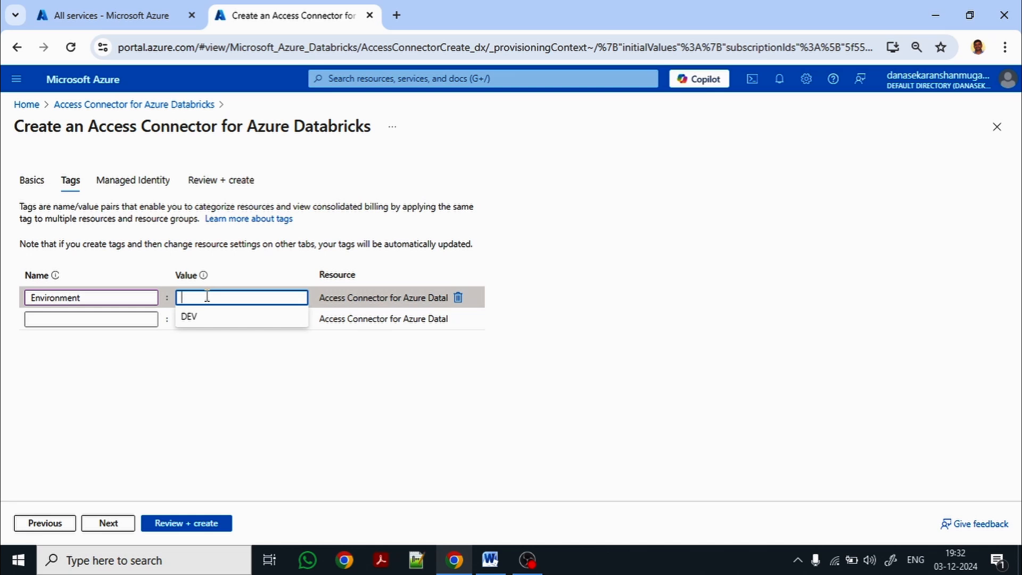
click(183, 316)
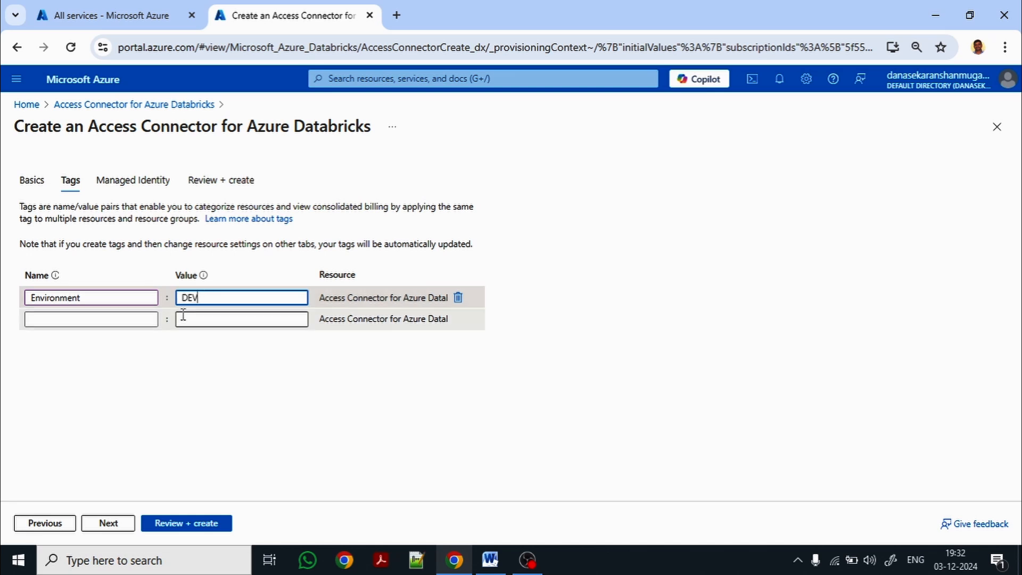
Step: Keep the system assigned managed identity on, create the access connector after review, and open the deployed resource
click(109, 523)
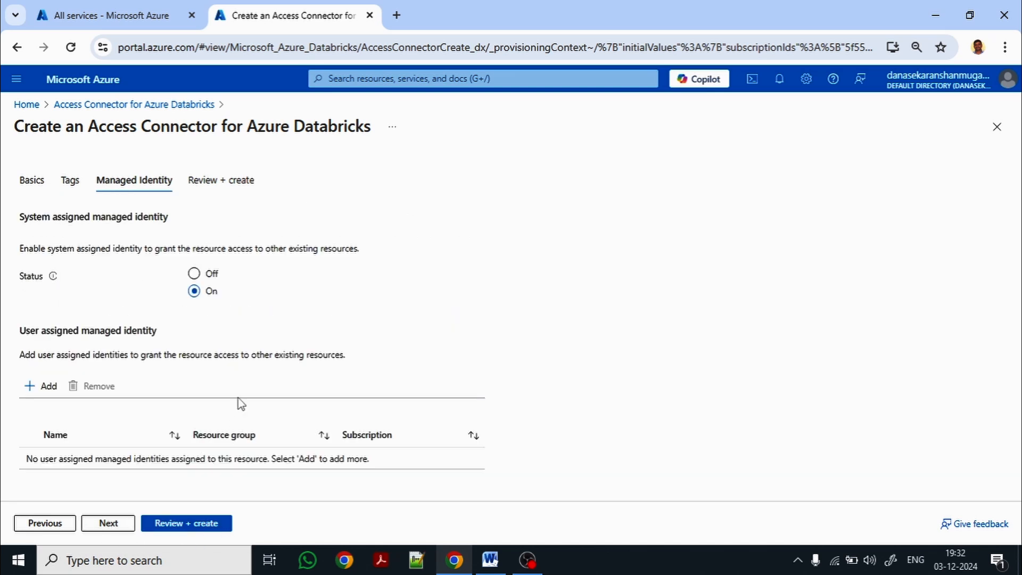
click(107, 522)
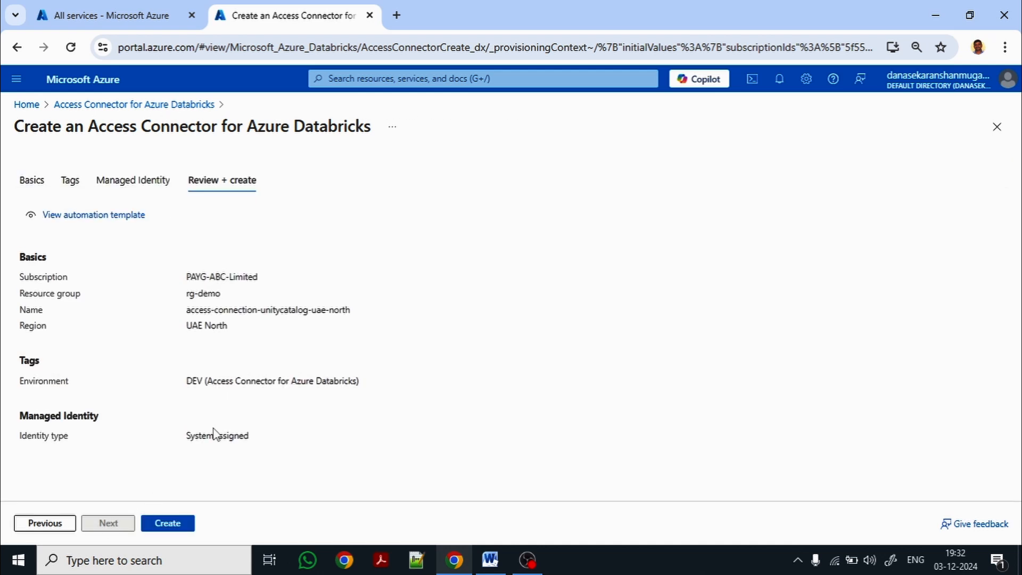
click(167, 522)
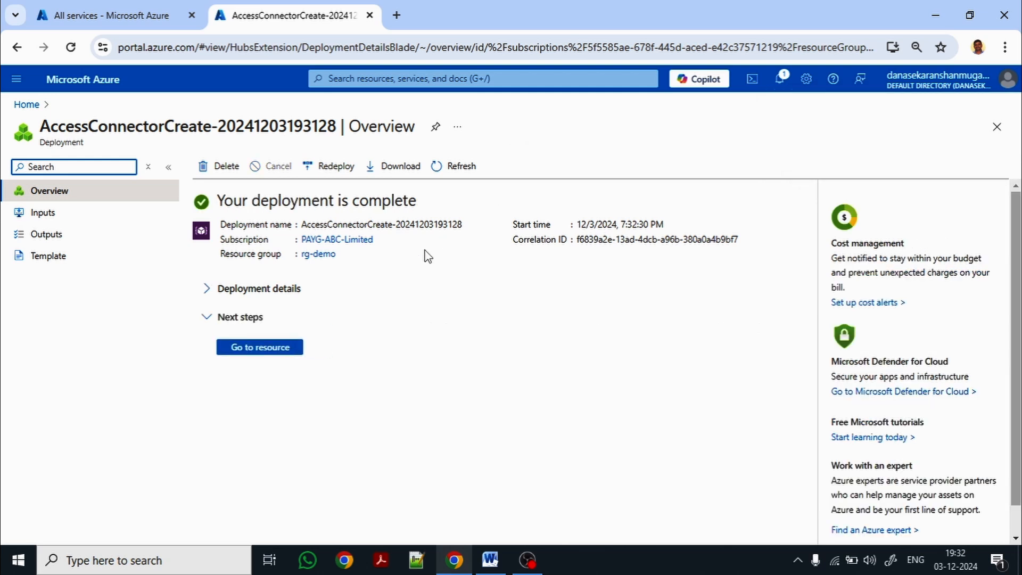
click(267, 349)
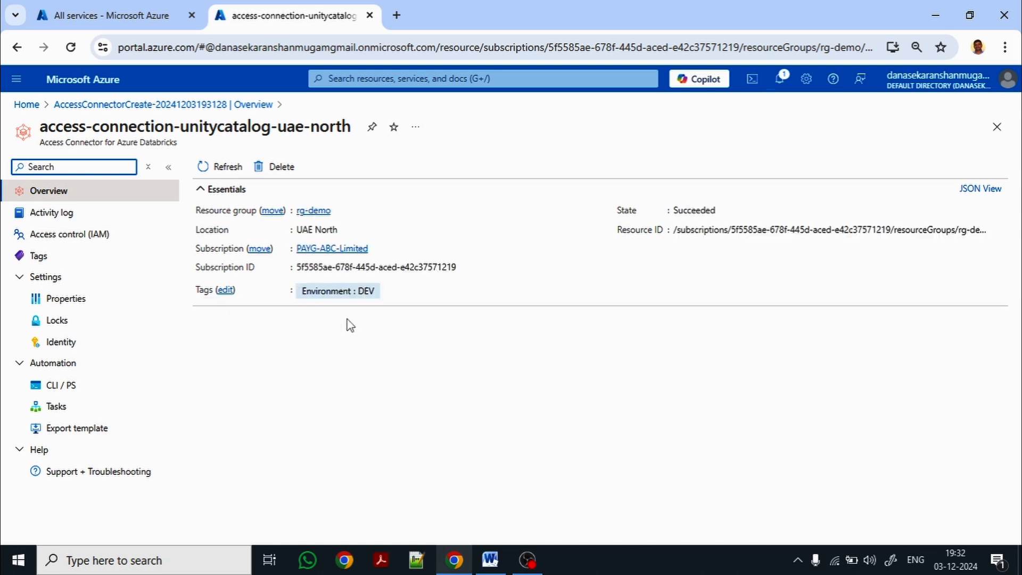
Step: Return to the storage accounts and open the role assignments in Access Control (IAM) for demoabclimiteduae
click(118, 15)
click(519, 229)
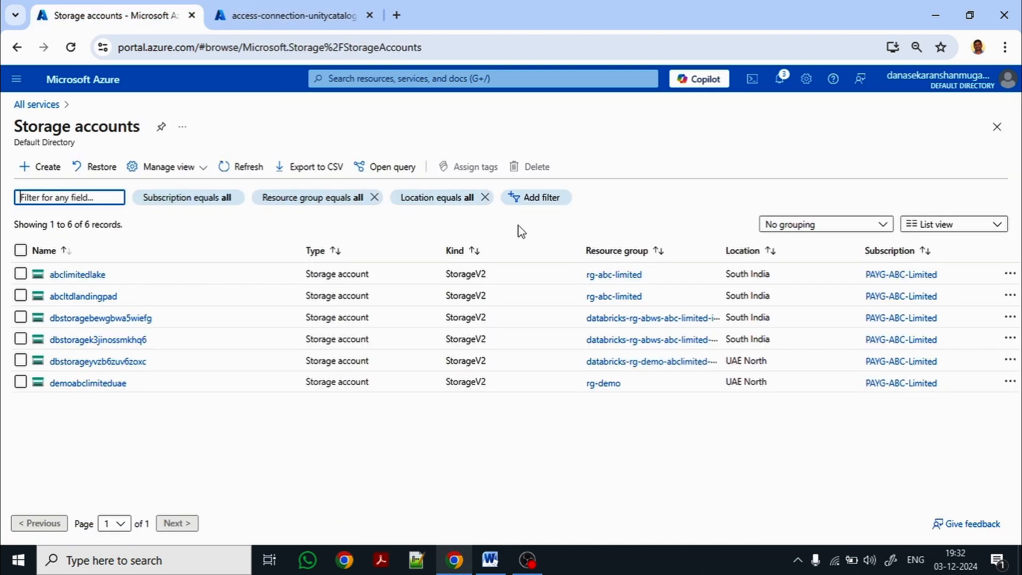
click(88, 383)
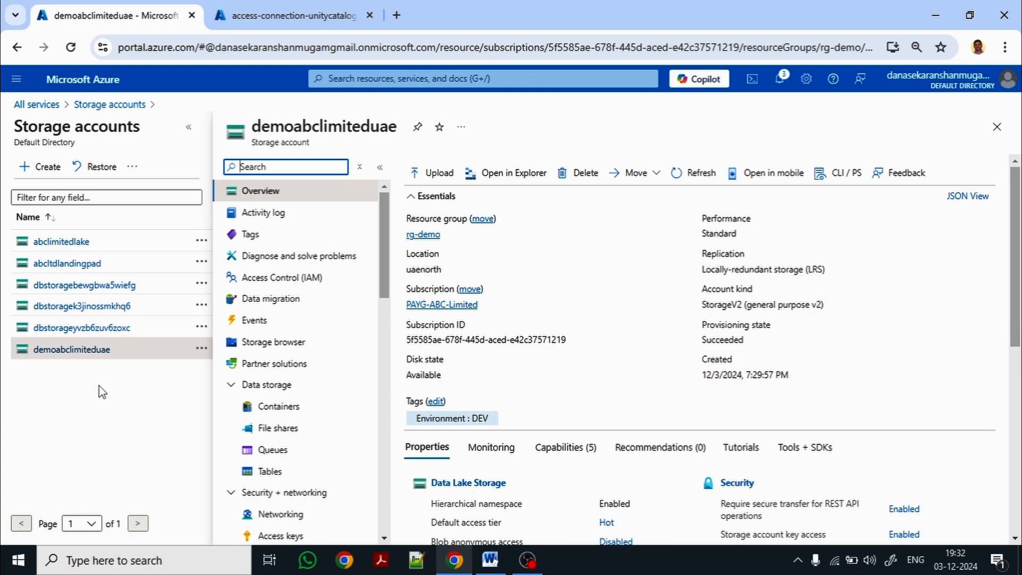
click(300, 278)
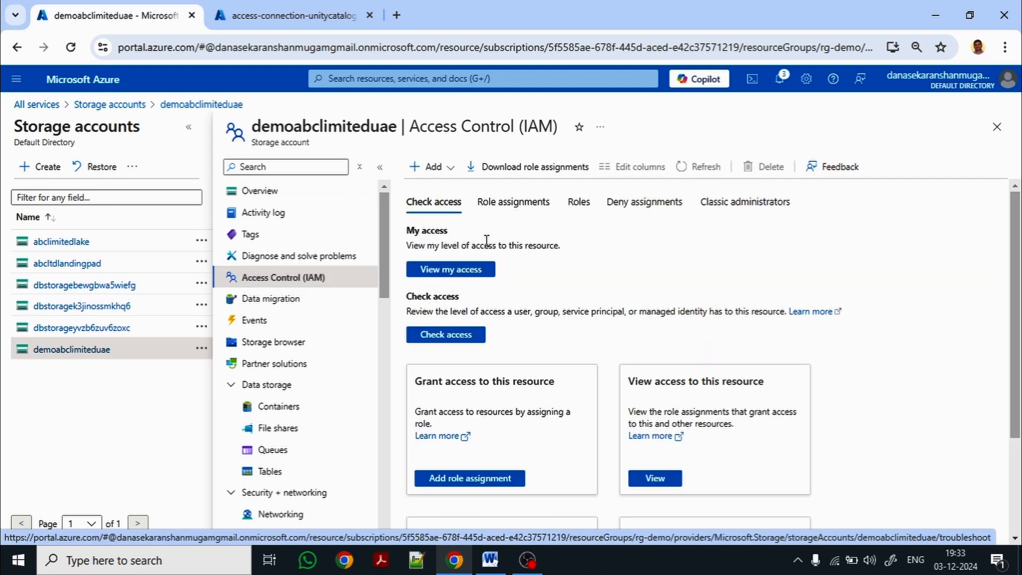
click(511, 207)
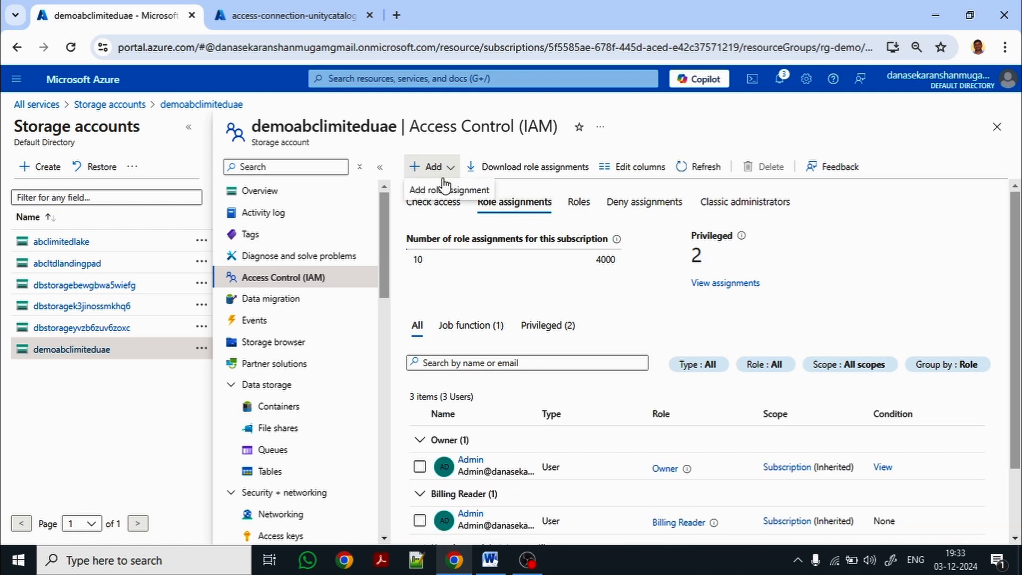
Step: Add a role assignment to the storage account, searching for "blob storage con" and choosing the Storage Blob Data Contributor role
click(447, 191)
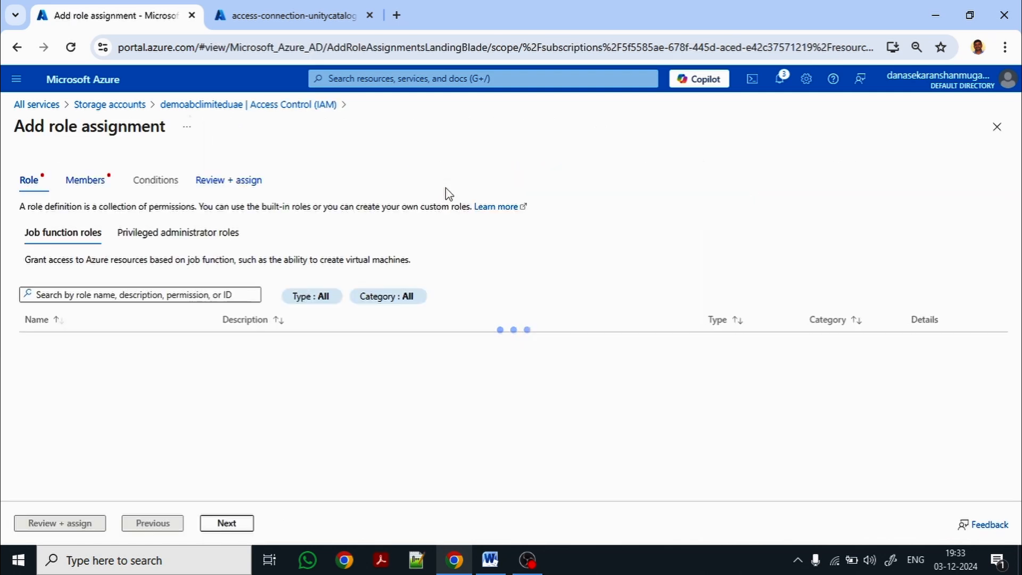
click(123, 297)
text(blob)
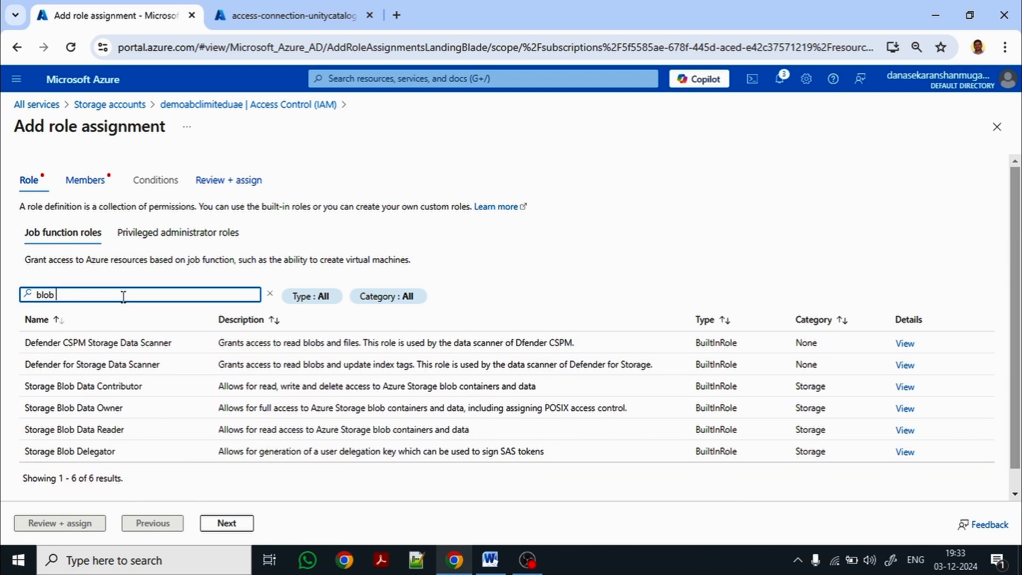
text( storage con)
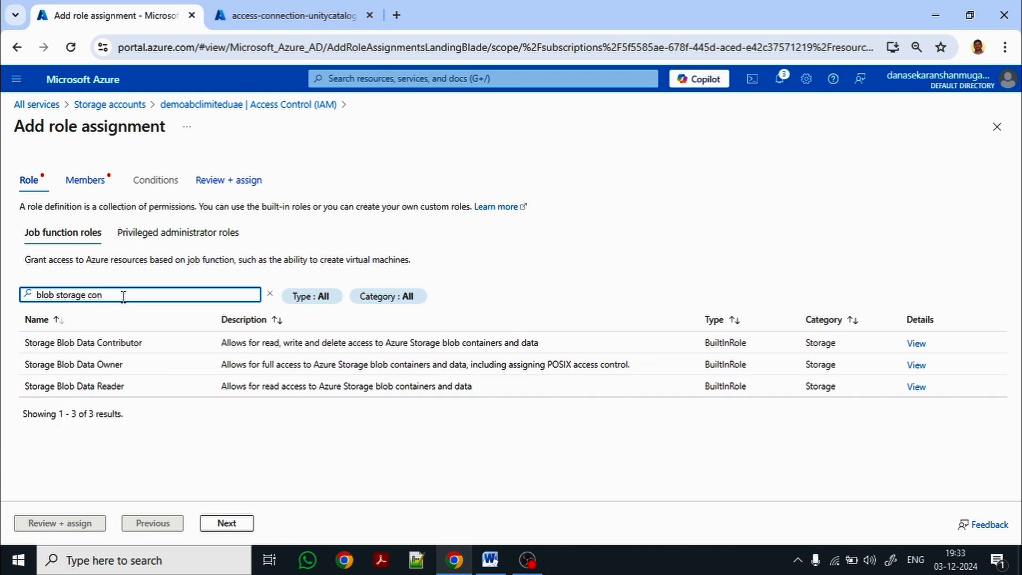
click(94, 346)
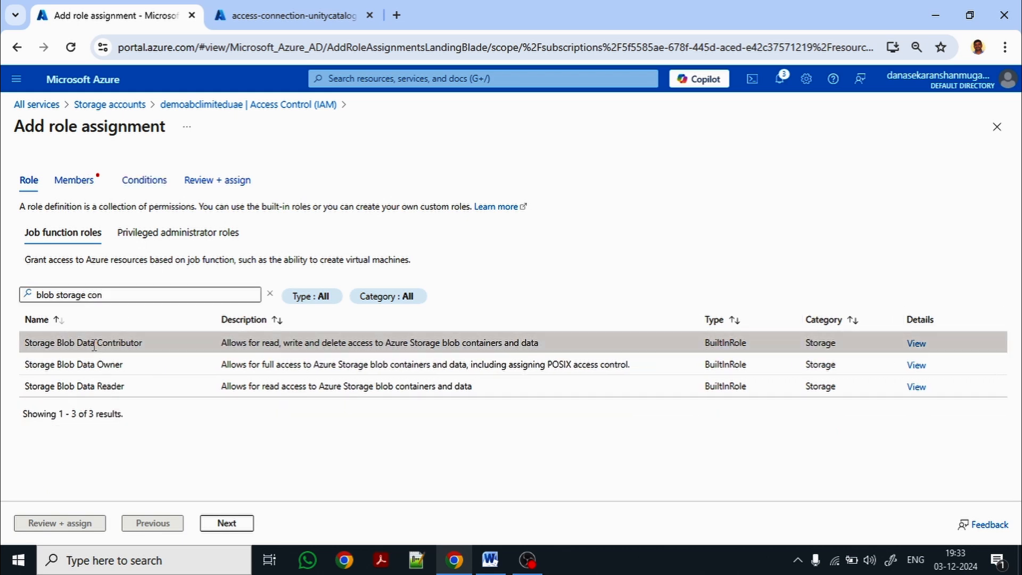
click(224, 525)
Step: Assign the role to a managed identity, adding the Access Connector for Azure Databricks access-connection-unitycatalog-uae-north as the member
click(127, 263)
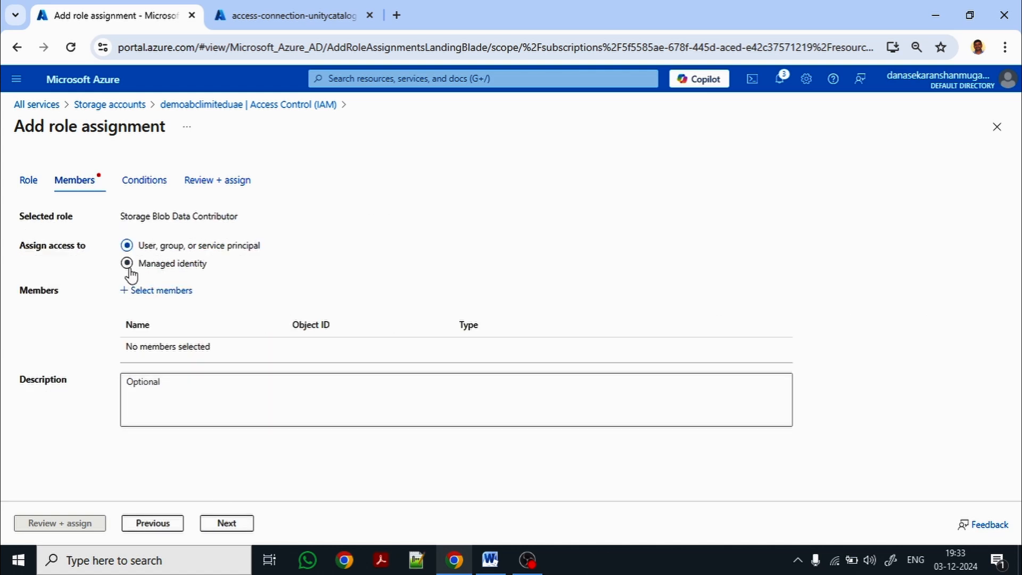
click(162, 291)
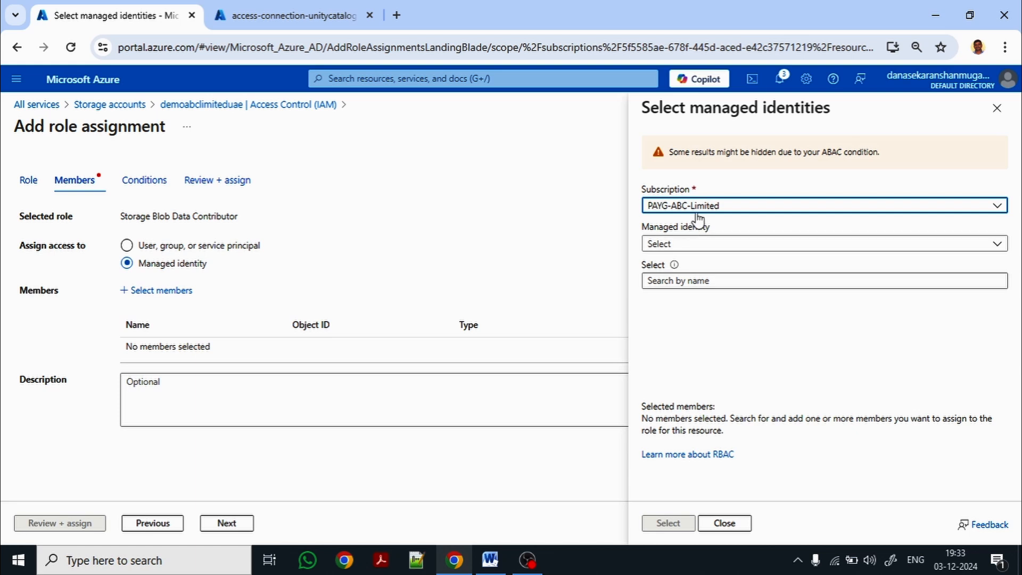
click(698, 245)
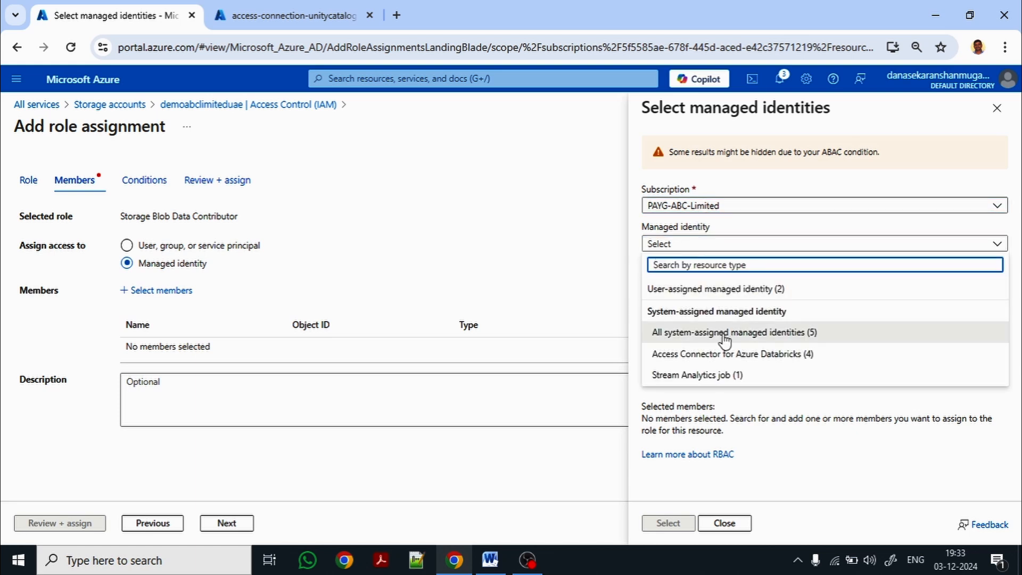
click(762, 361)
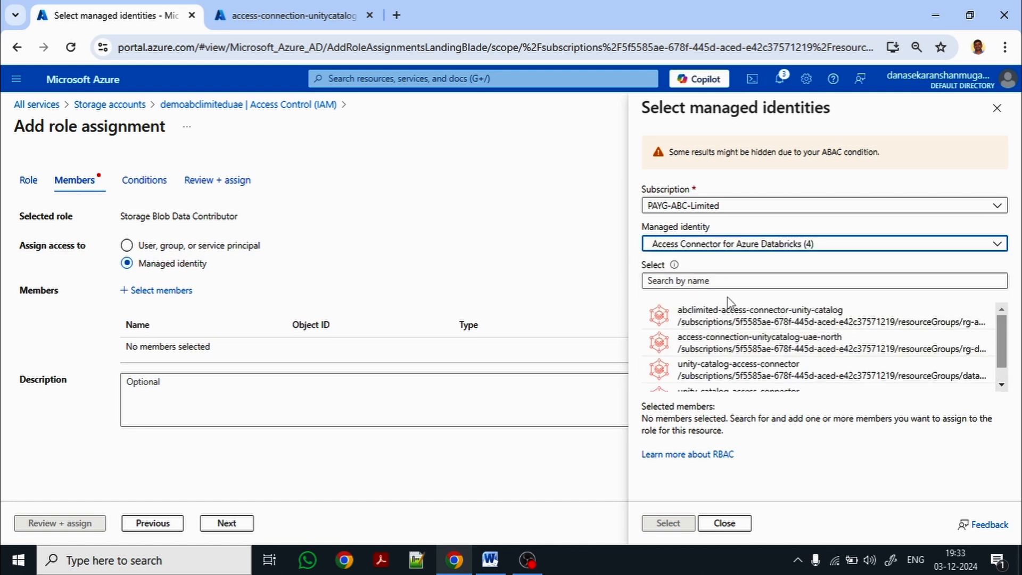
click(822, 346)
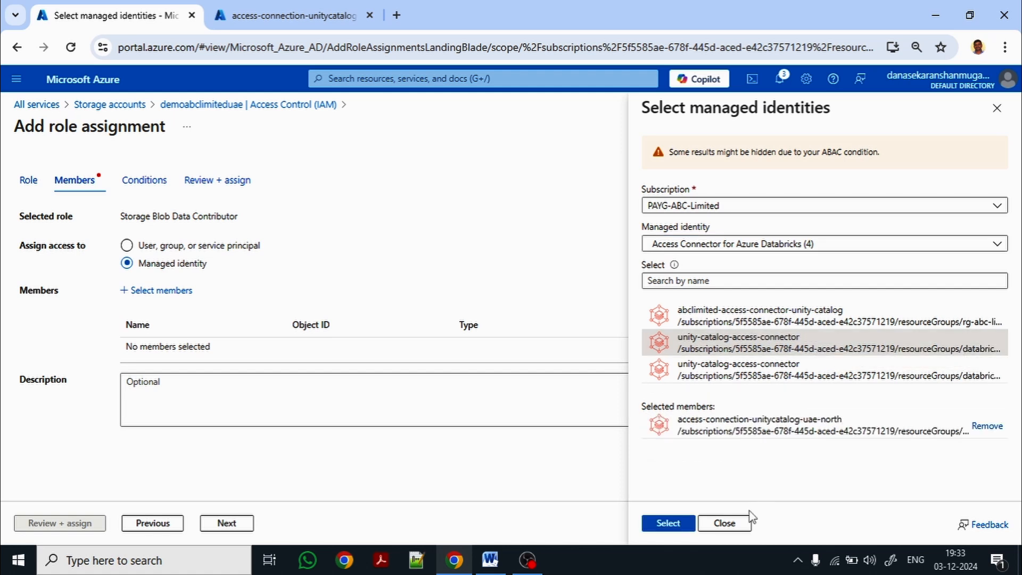
click(668, 524)
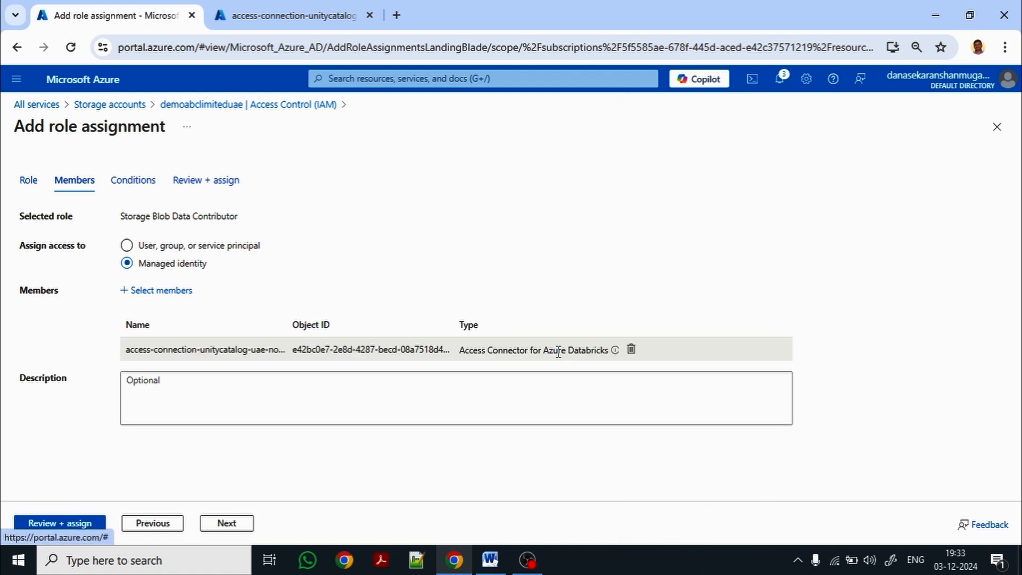
Step: Leave the role assignment without a condition, then review and assign it
click(233, 525)
click(234, 527)
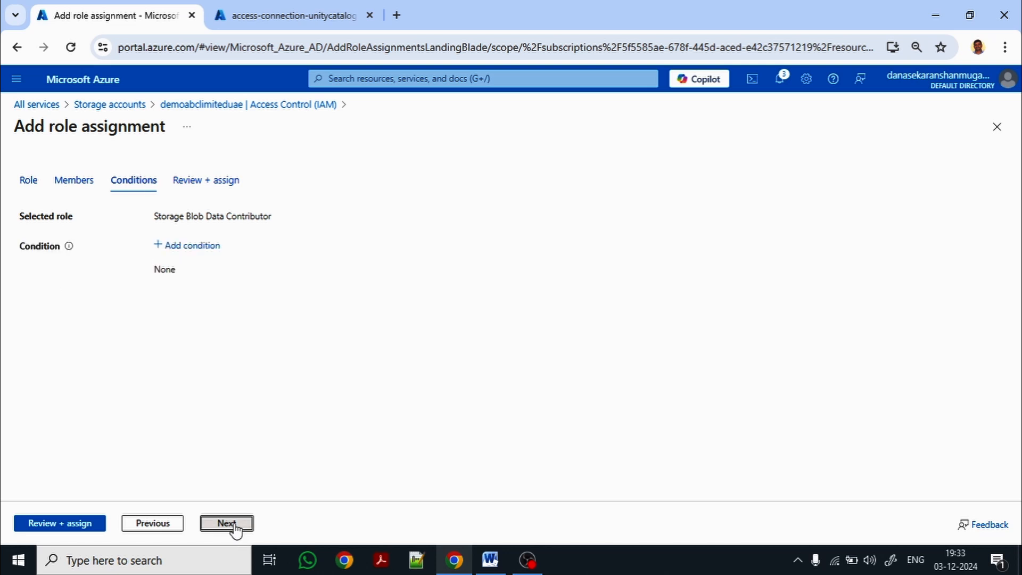
click(62, 526)
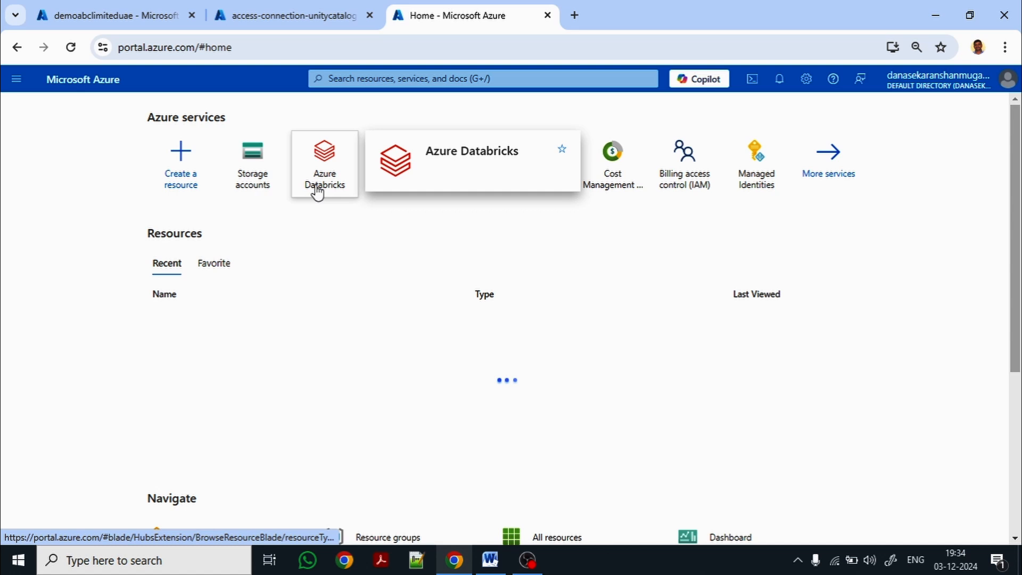
Step: Launch the demo-abclimited Azure Databricks workspace and open the Databricks account console from it
click(318, 192)
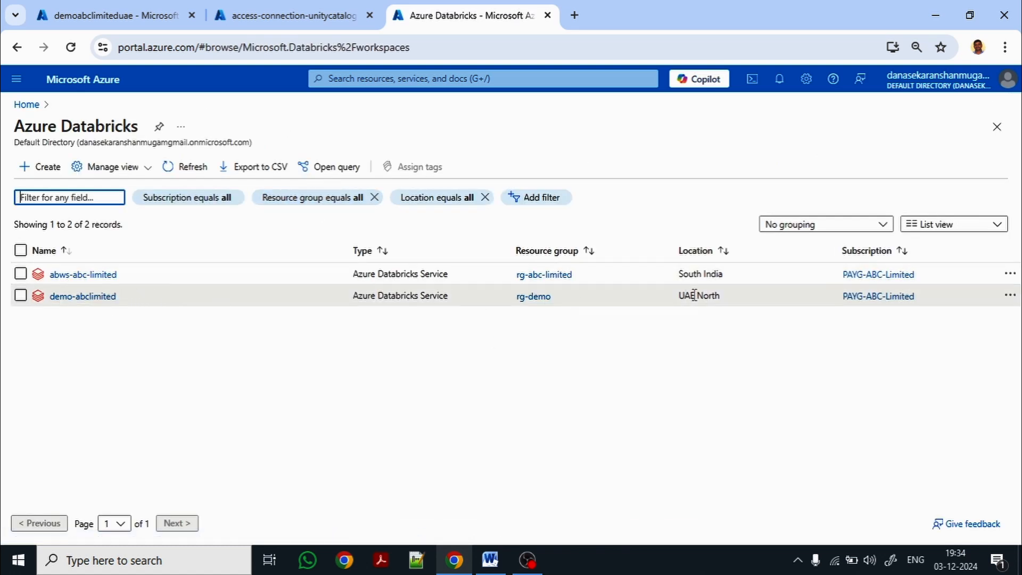
click(78, 296)
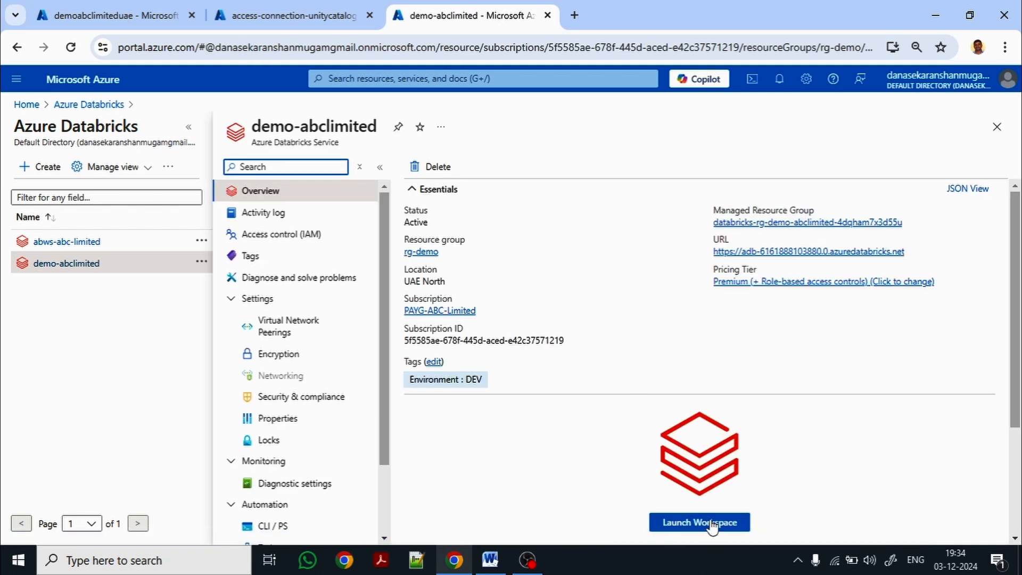
click(697, 524)
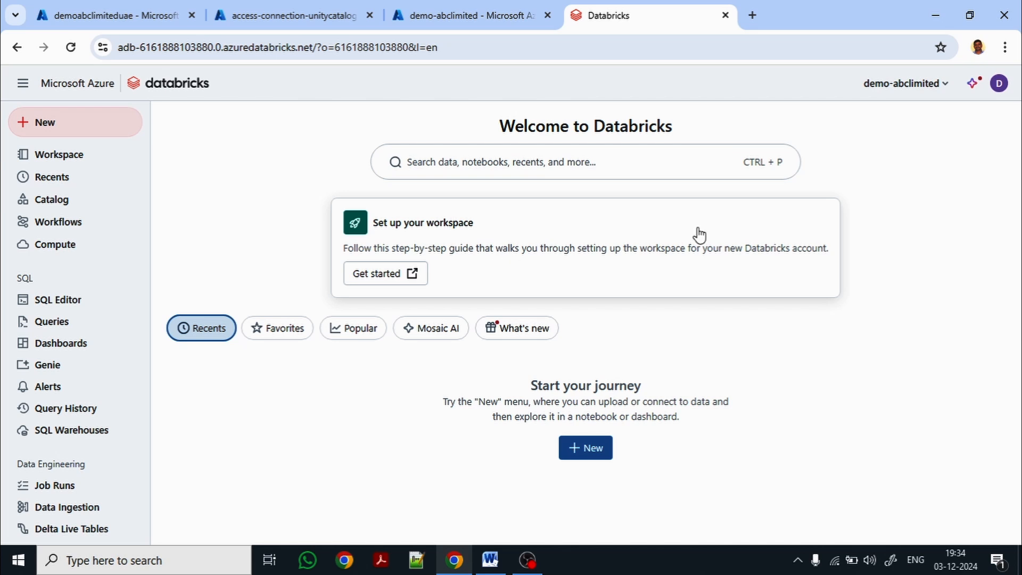
click(917, 87)
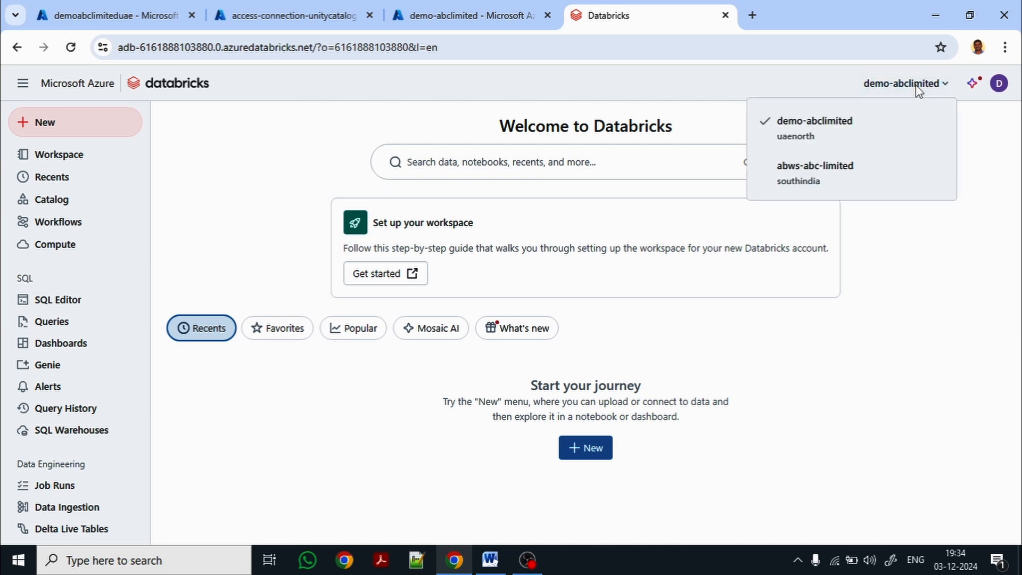
click(817, 218)
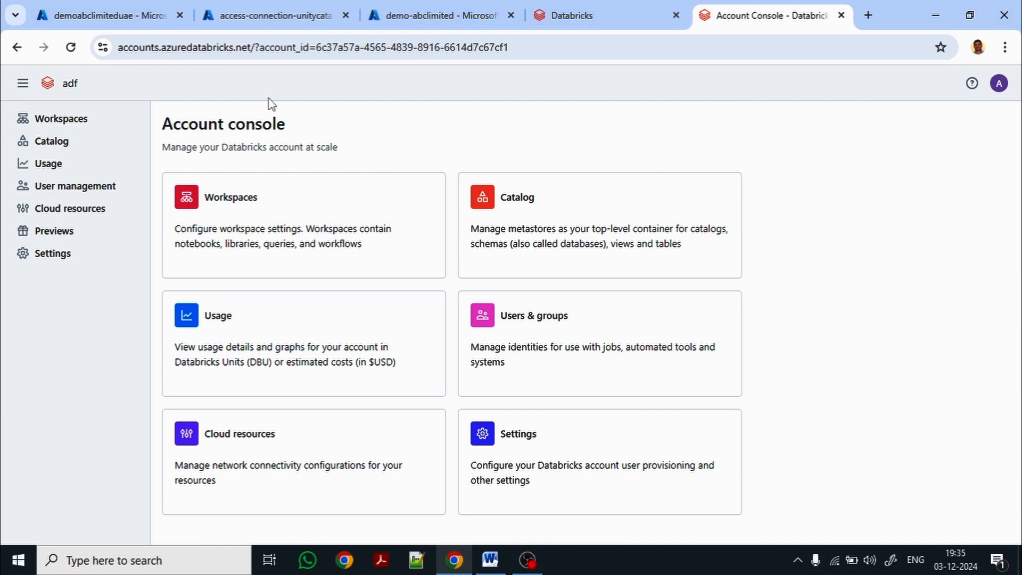
Step: Start a new metastore in the account console's catalog and name it uae-north-metastore
click(46, 141)
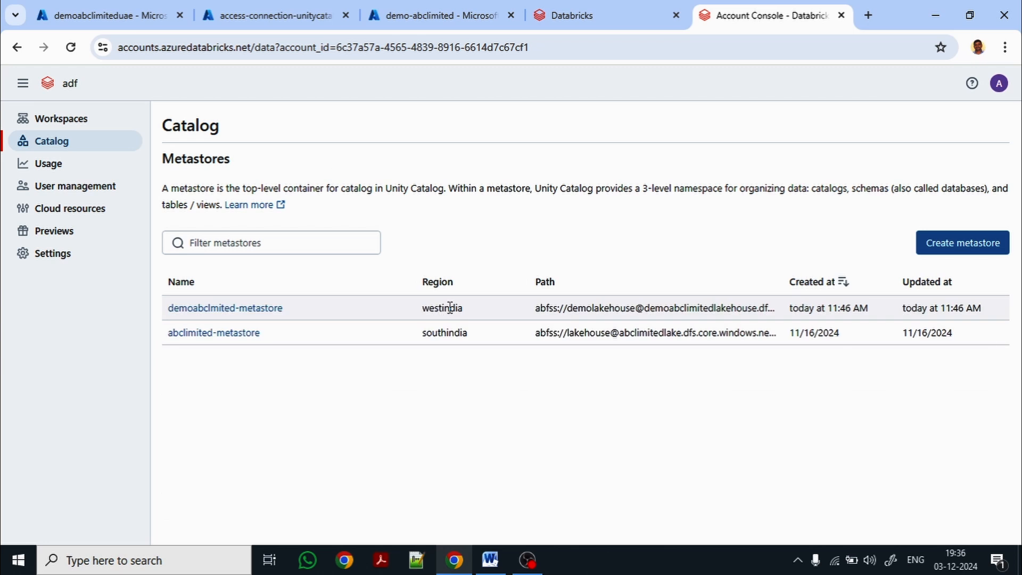
click(980, 242)
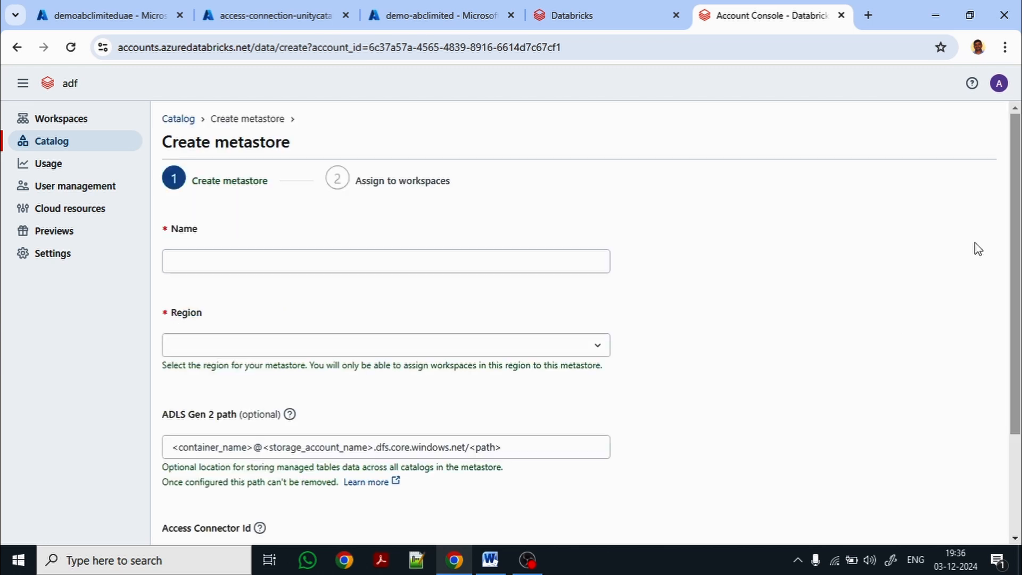
click(346, 255)
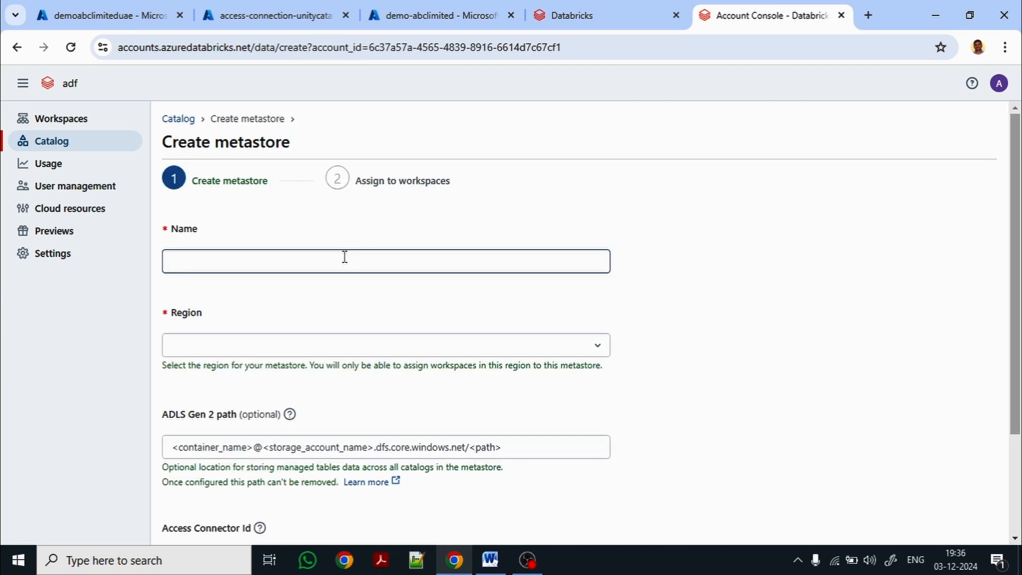
click(344, 256)
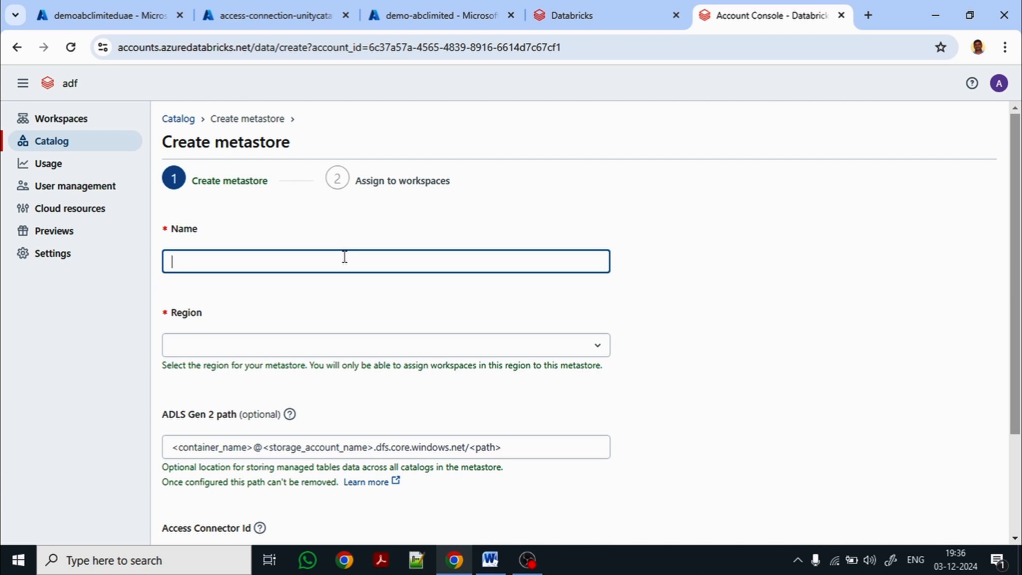
text(uae-noth)
key(Left)
key(Left)
text(r)
text(-metasore)
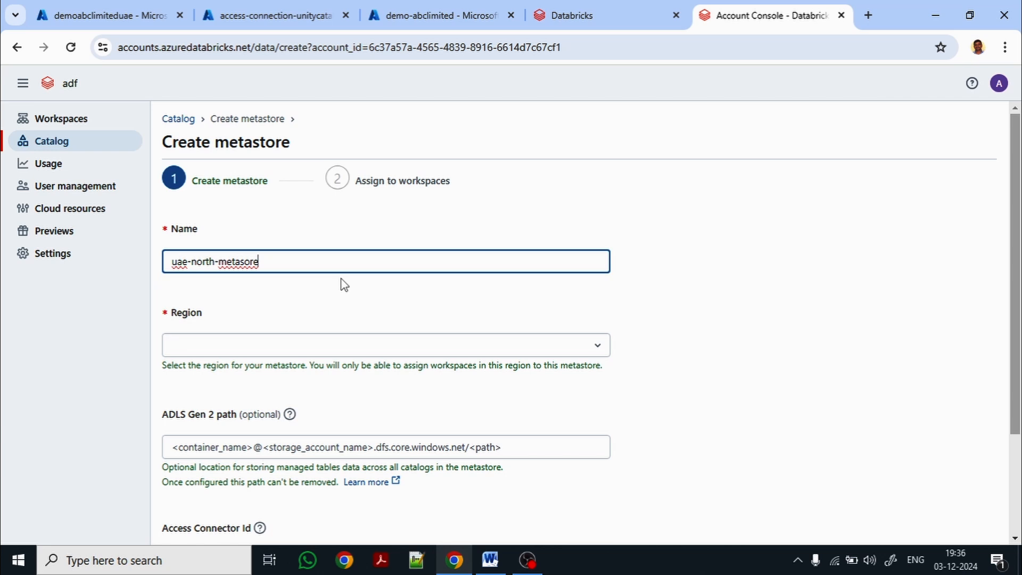
text(t)
Step: Set the metastore's region to uaenorth
click(319, 346)
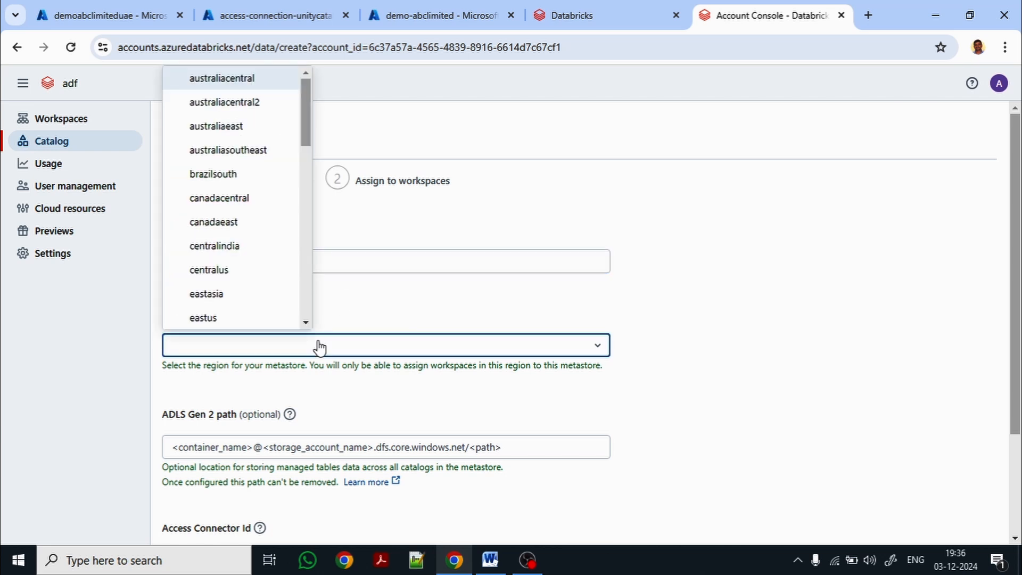
key(u)
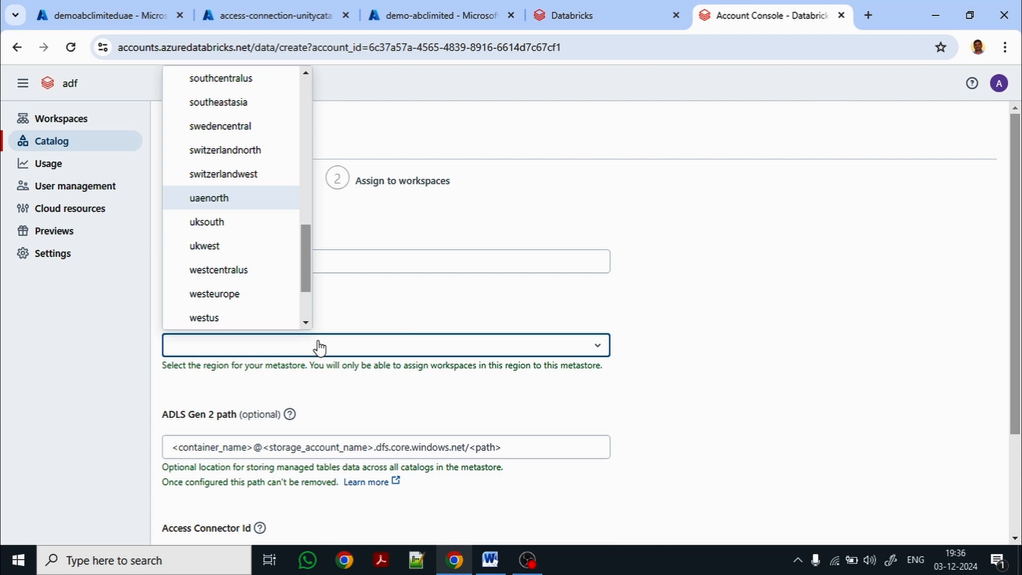
click(215, 198)
scroll(372, 277, down, 2)
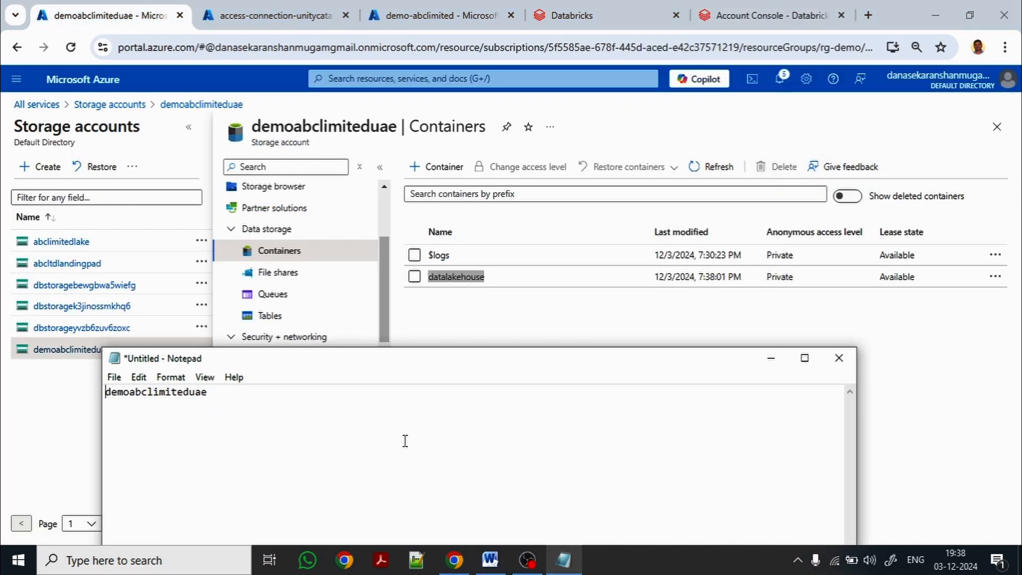
click(742, 3)
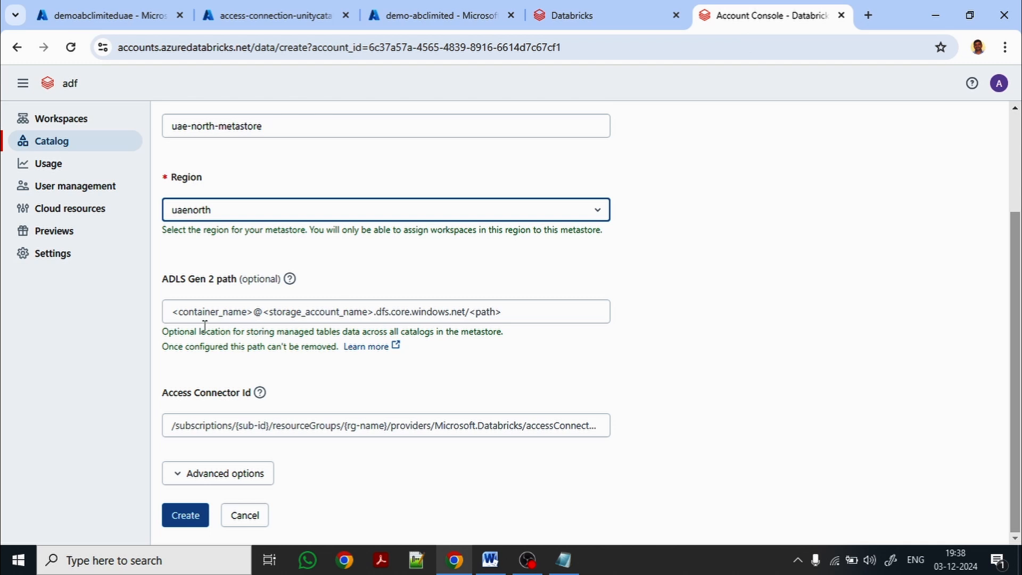
click(565, 560)
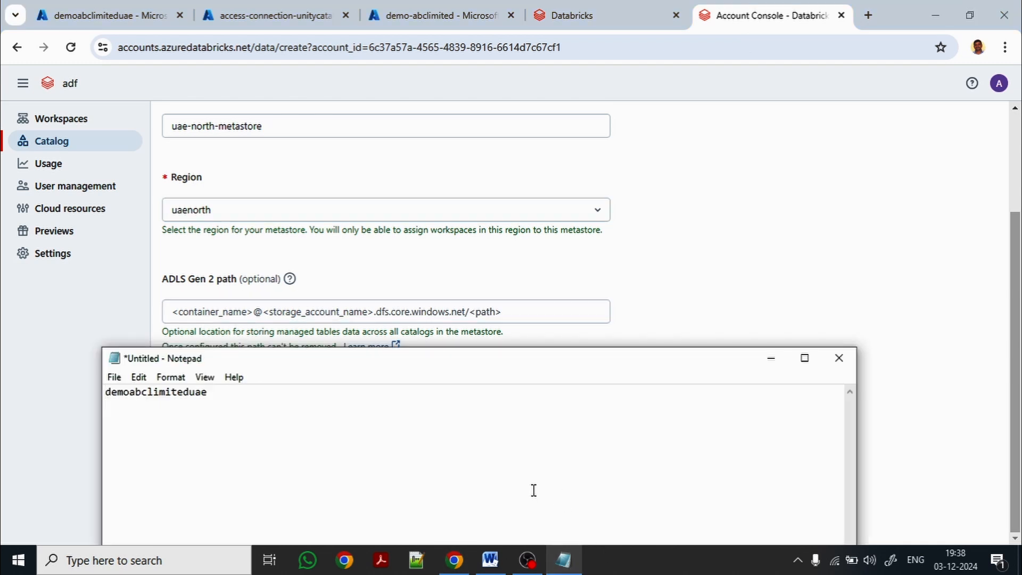
text(datalakehouse)
text(@demoabclimiteduae)
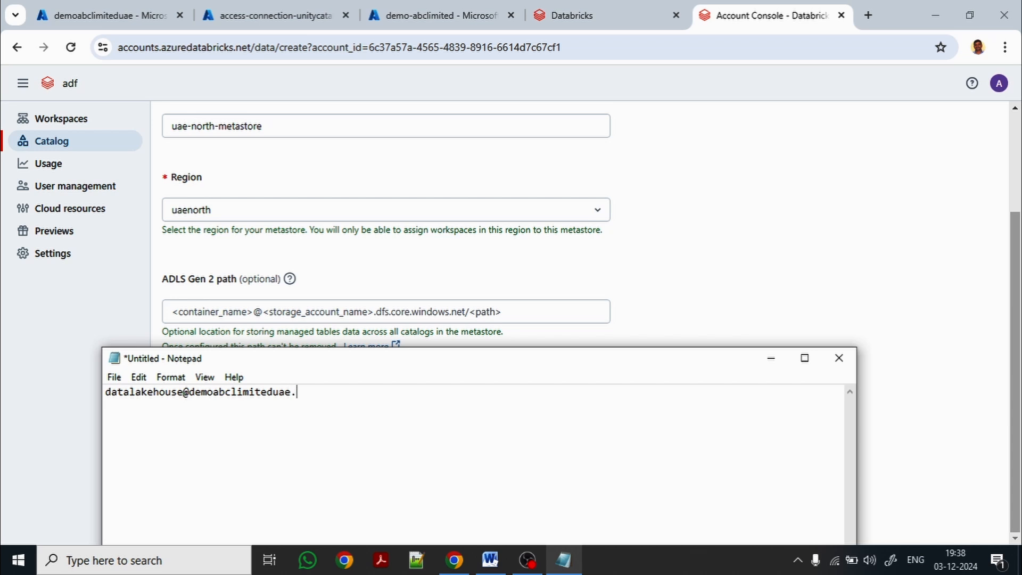
text(.dfs.core.window)
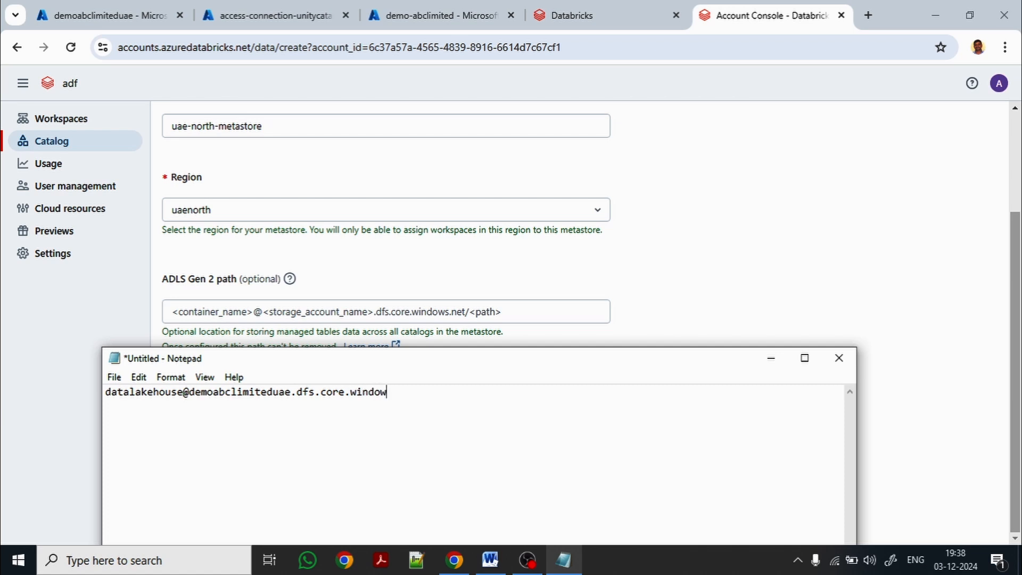
text(s.net/)
key(ctrl+a)
key(ctrl+c)
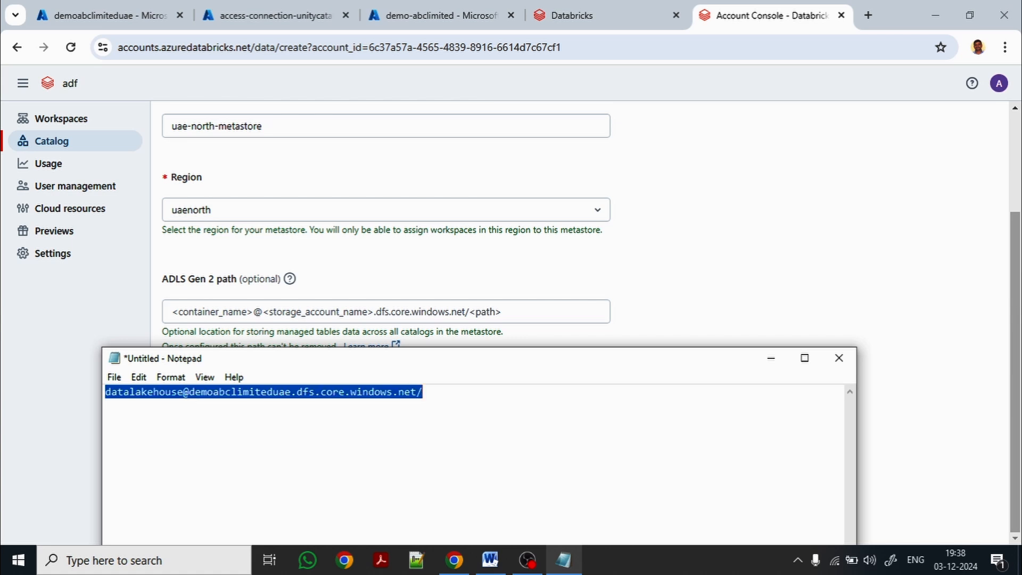
click(501, 312)
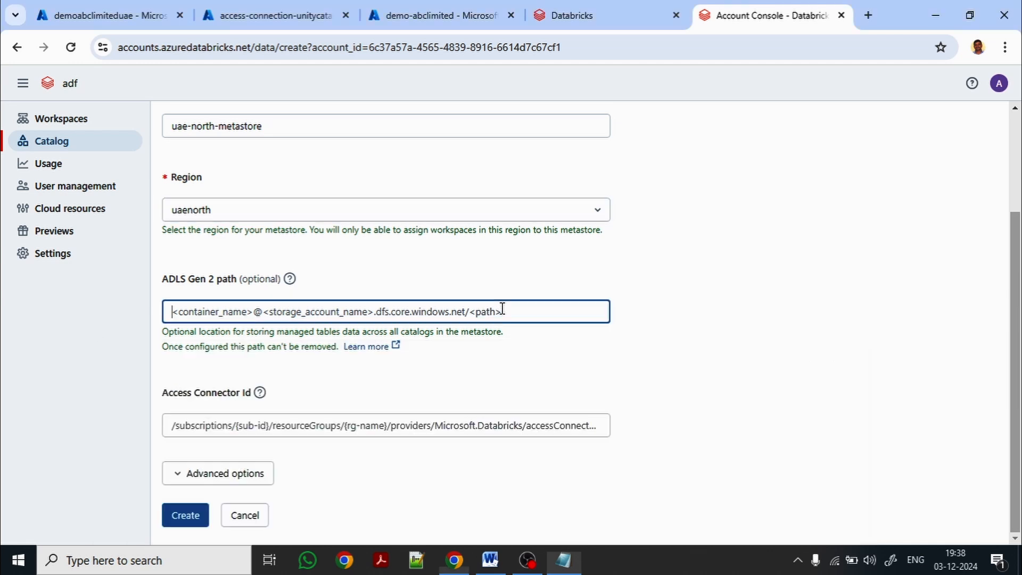
key(ctrl+v)
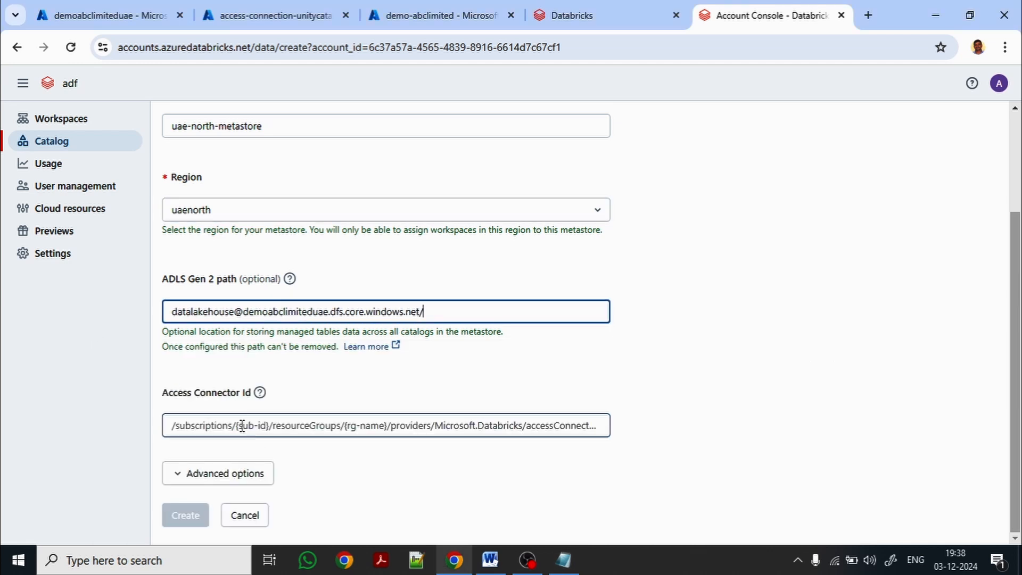
Step: Copy the resource ID of access-connection-unitycatalog-uae-north from the Azure portal into the metastore's Access Connector Id
click(316, 423)
click(276, 15)
drag(718, 230, 780, 230)
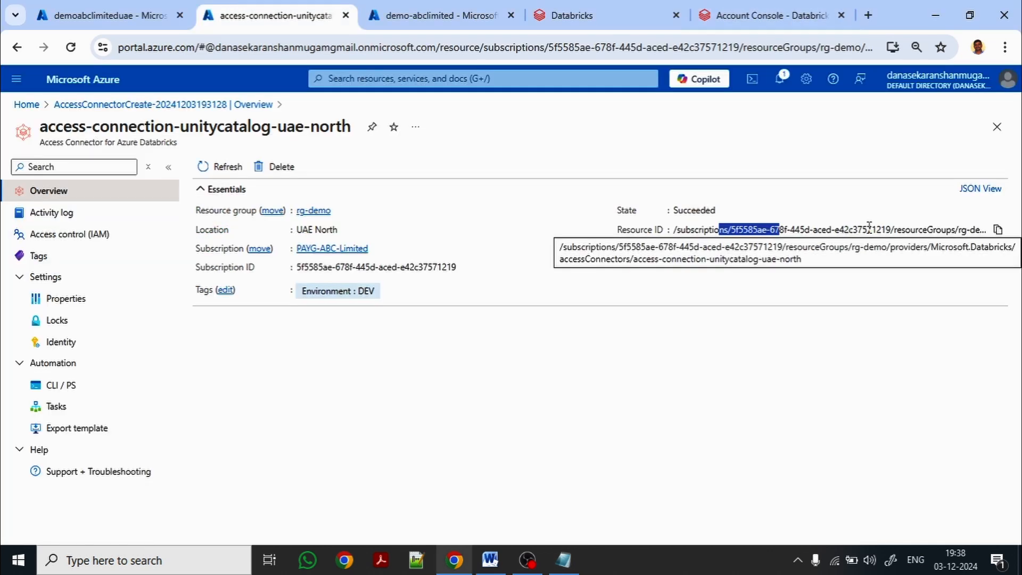
click(997, 229)
click(772, 15)
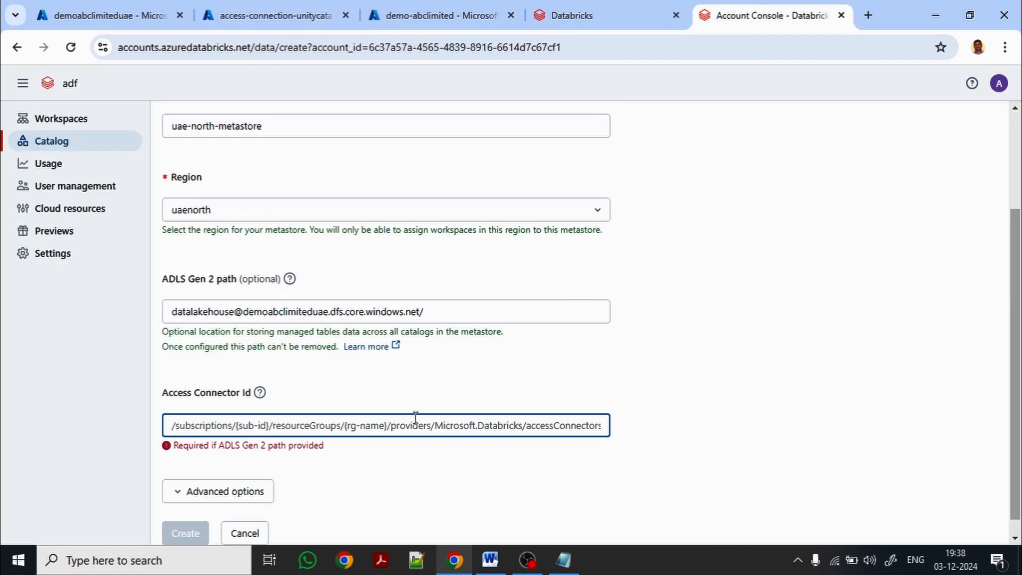
key(ctrl+v)
key(Home)
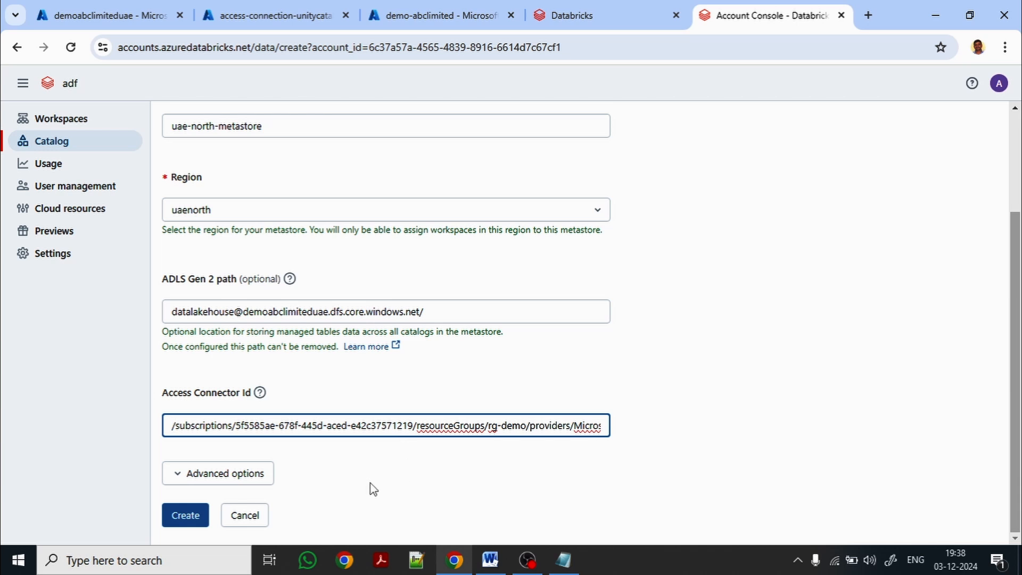
Step: Create the metastore, skip assigning workspaces during creation and dismiss the congratulations message
click(187, 515)
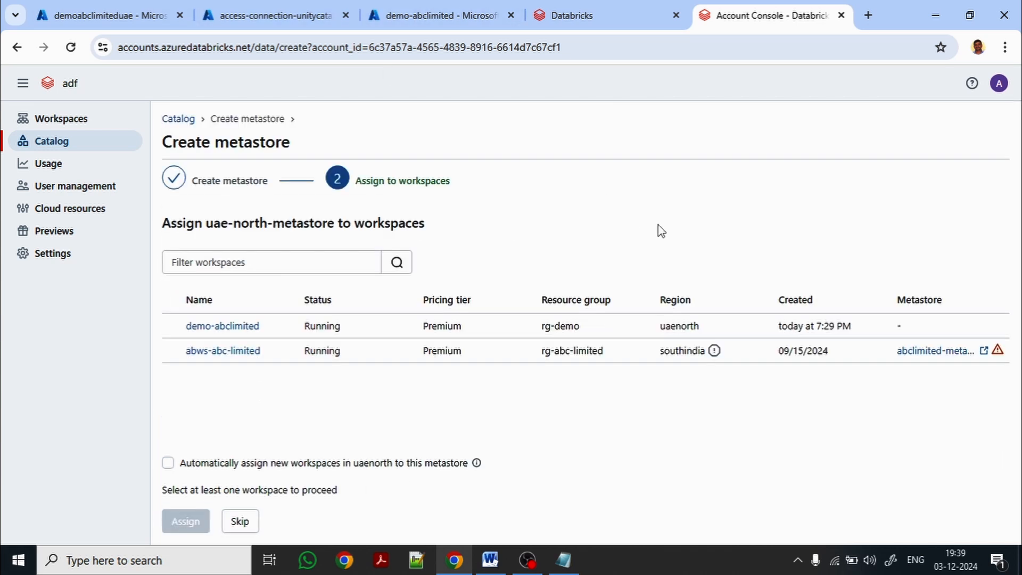
click(240, 522)
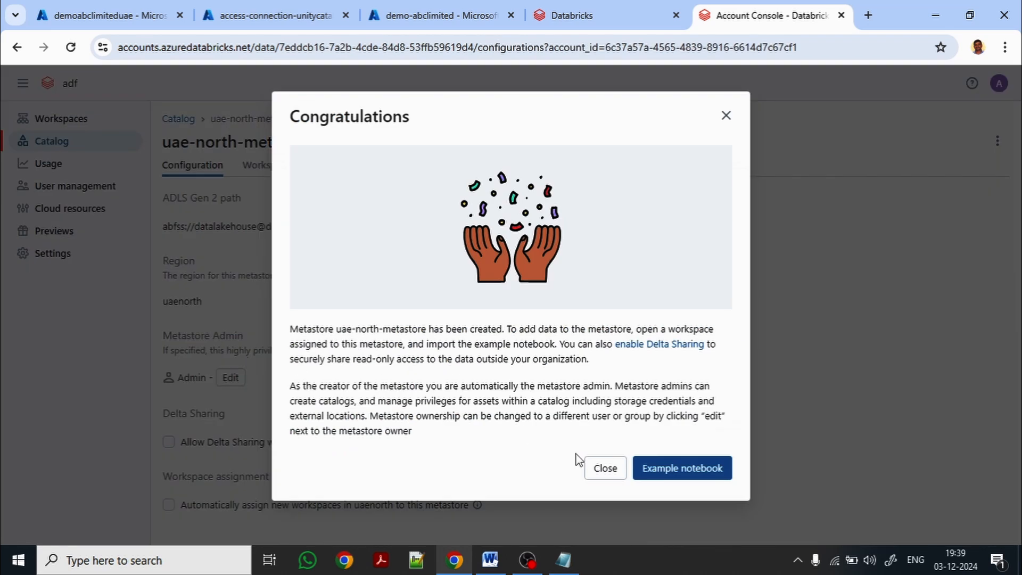
click(606, 468)
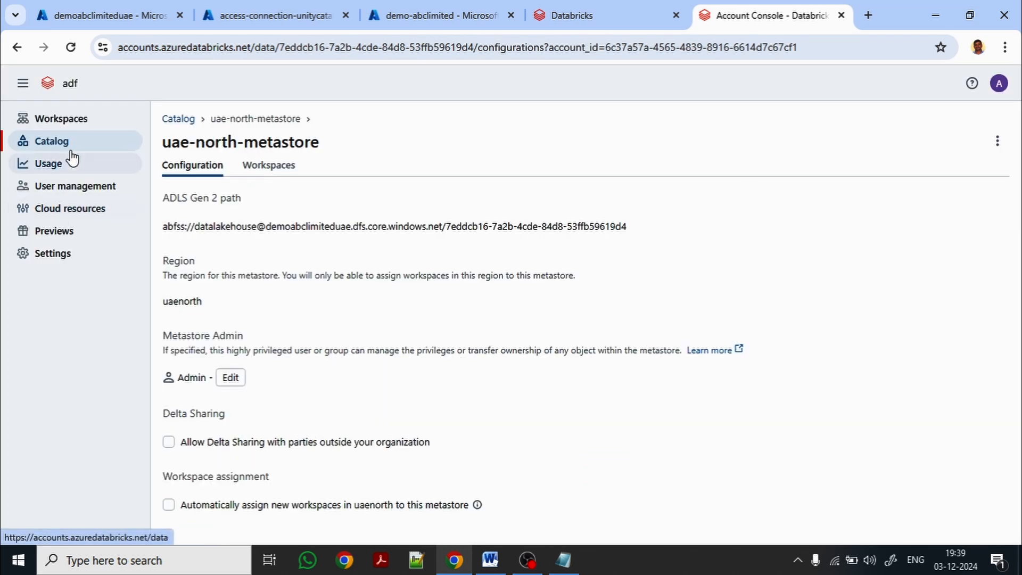
Step: Compare the uae-north-metastore path in the metastore list with the datalakehouse container of the demoabclimiteduae storage account
click(60, 150)
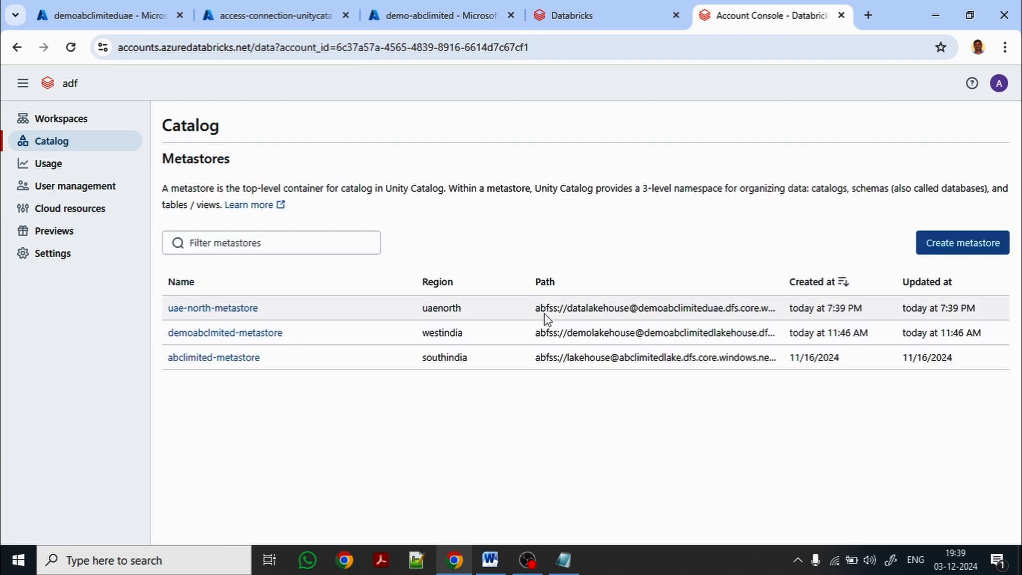
drag(572, 308, 730, 308)
click(106, 16)
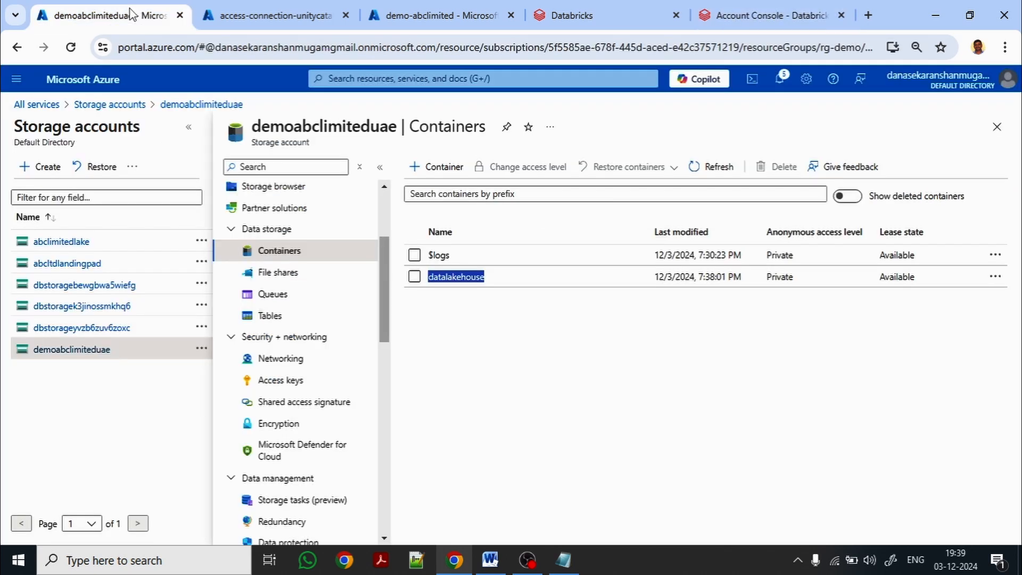
click(745, 15)
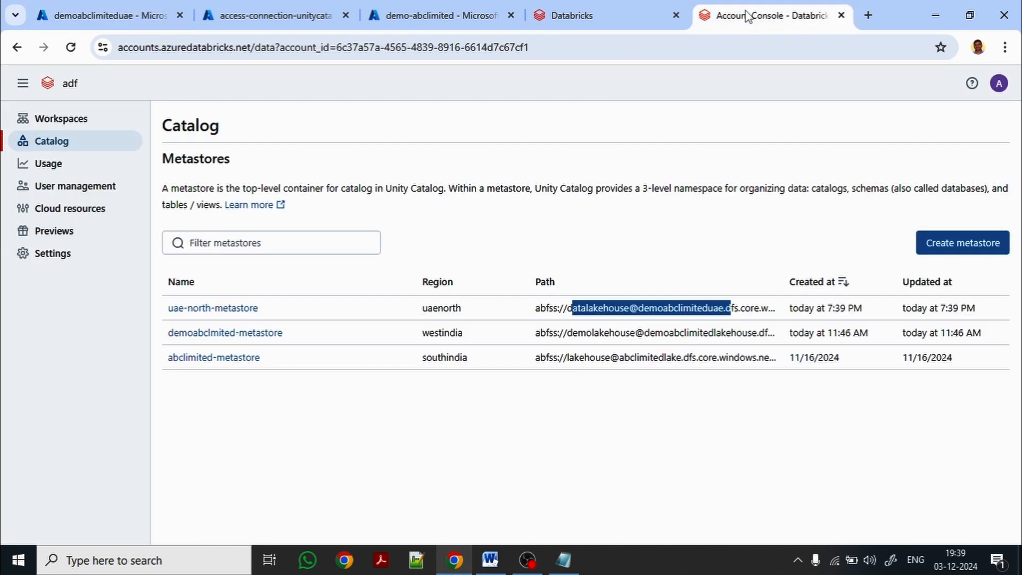
Step: Assign uae-north-metastore to the demo-abclimited workspace and enable Unity Catalog for it
click(242, 310)
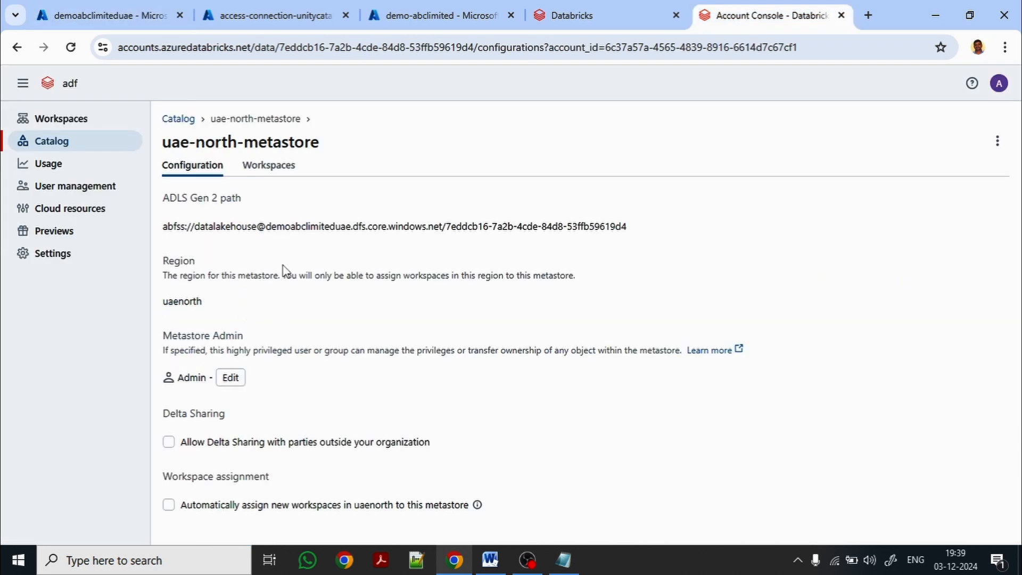
click(268, 167)
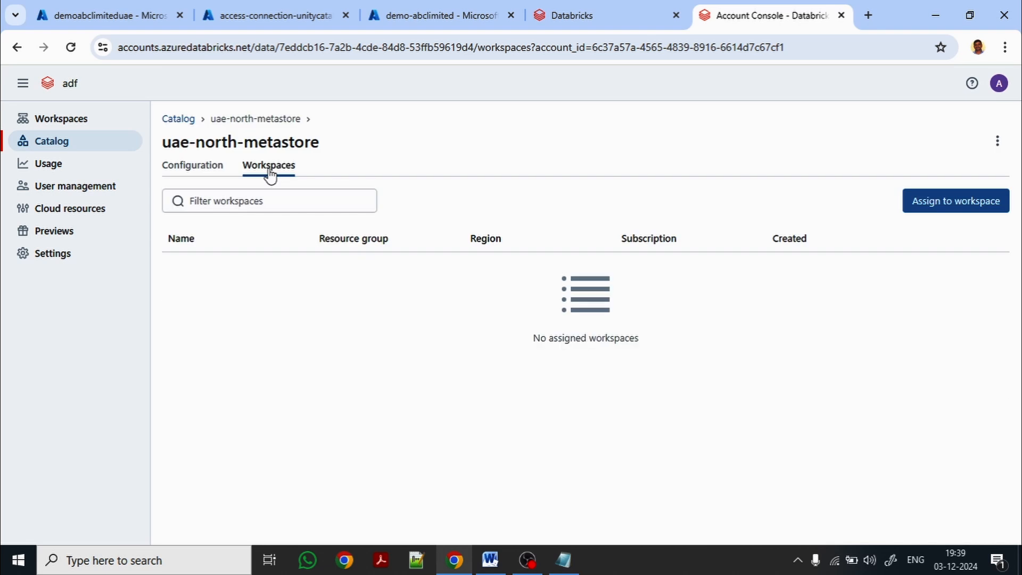
click(945, 200)
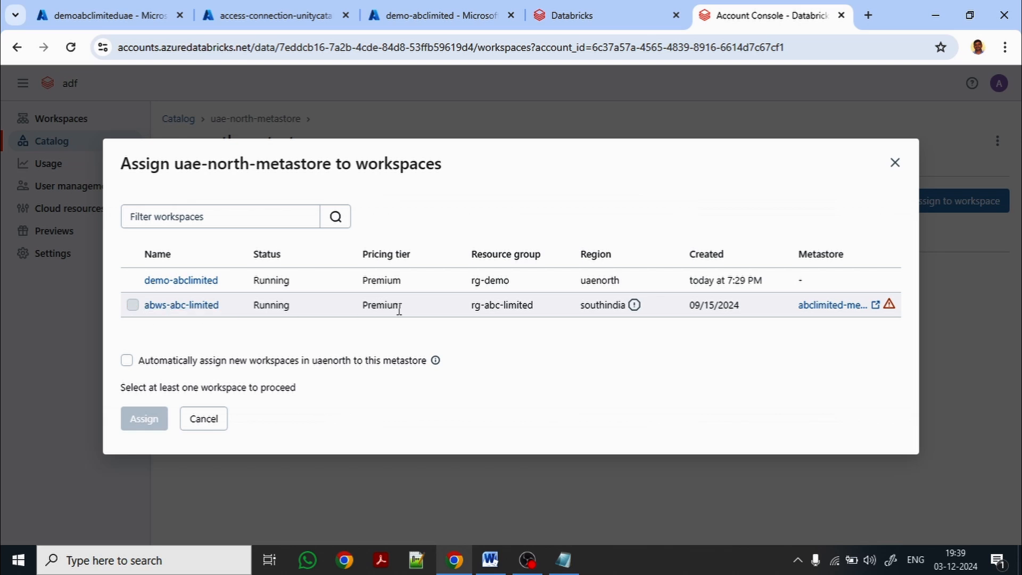
drag(593, 307, 626, 305)
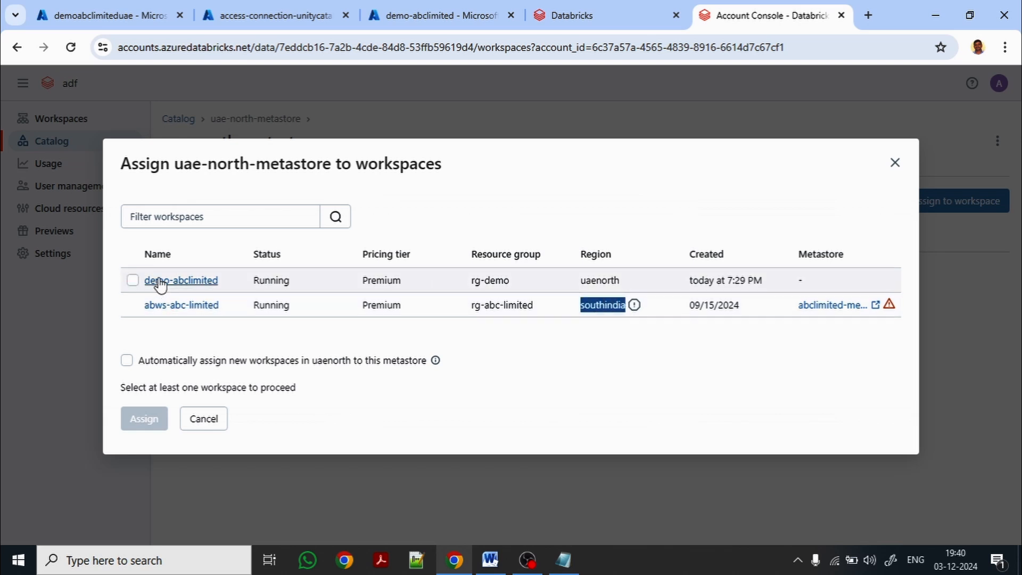
drag(596, 279, 616, 278)
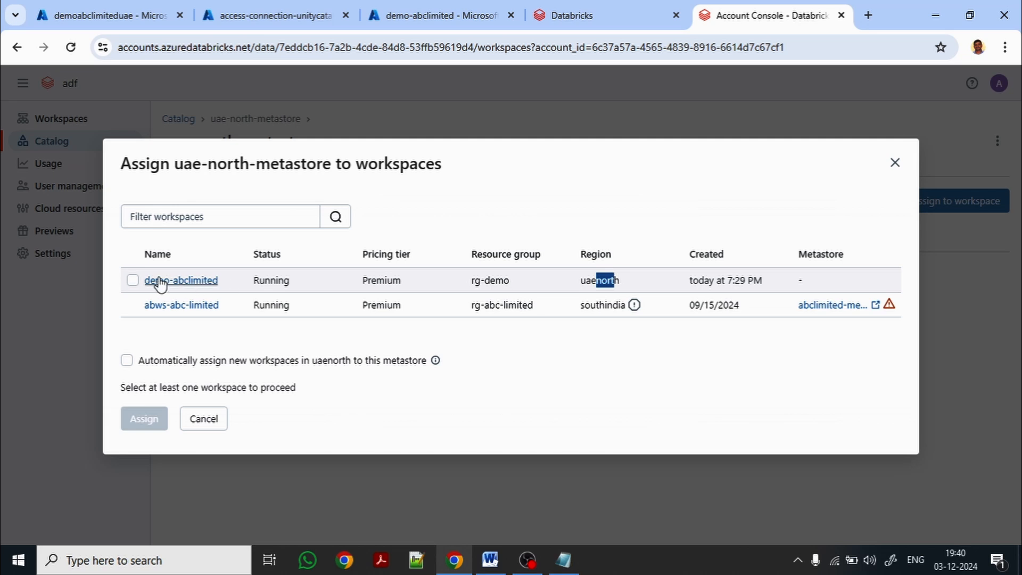
click(133, 280)
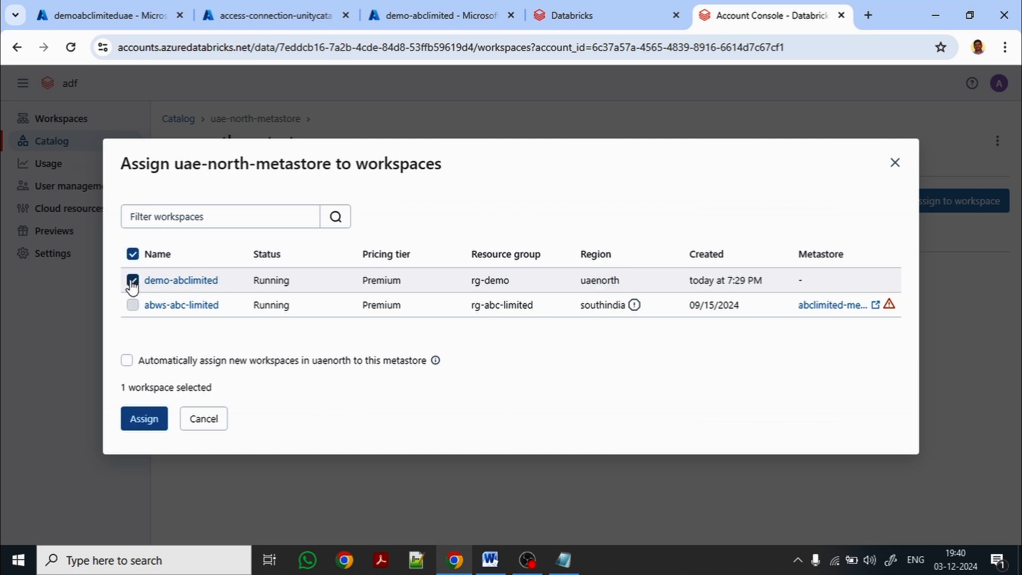
click(142, 420)
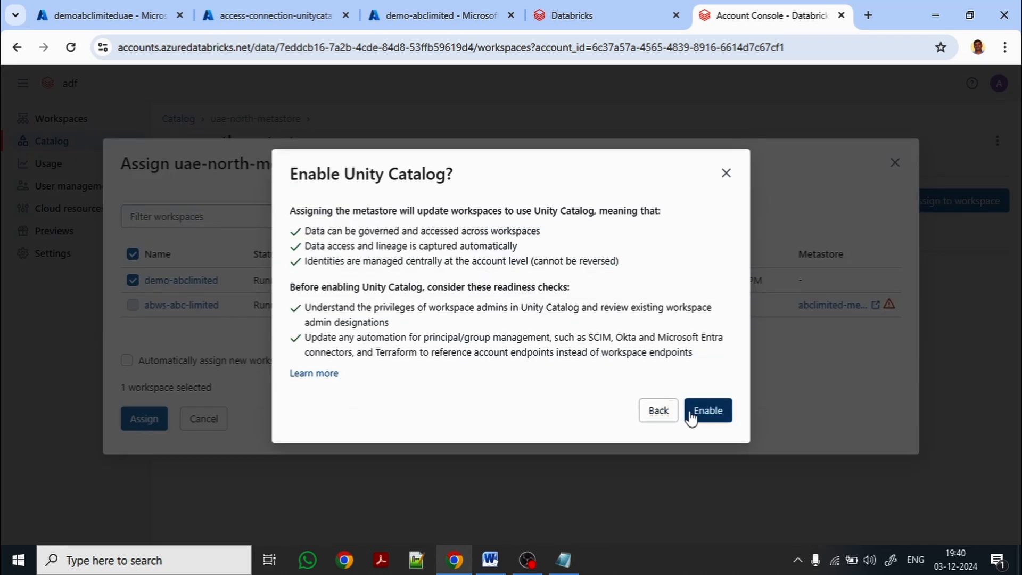
click(691, 418)
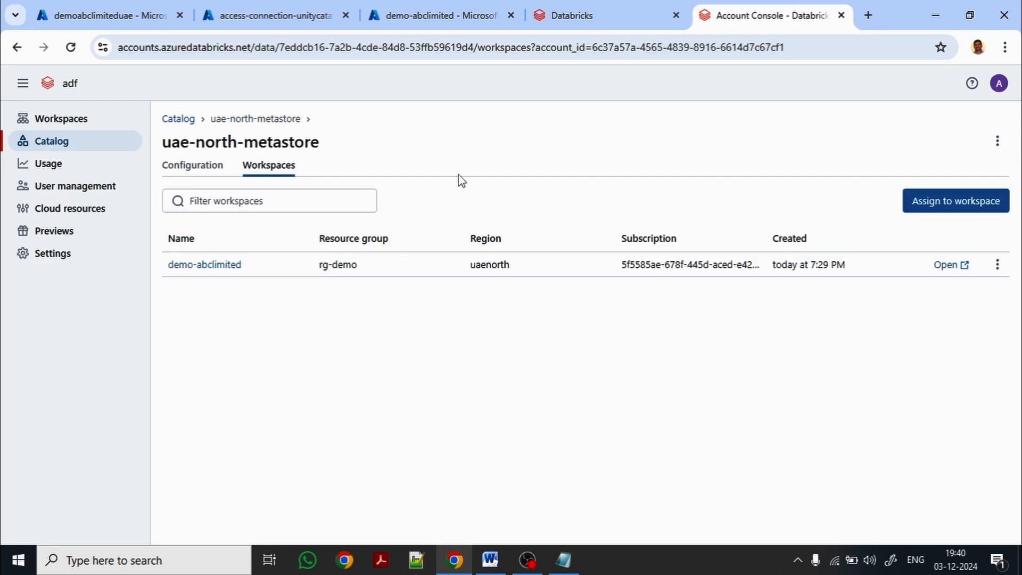
Step: Open the demo-abclimited workspace from the account console and start creating a new all-purpose compute
click(676, 16)
click(946, 265)
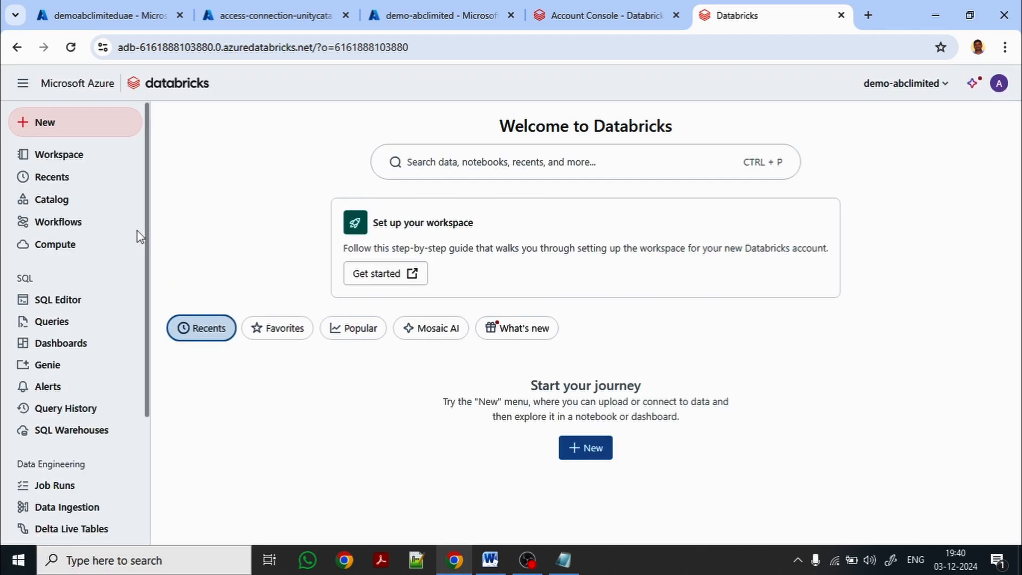
click(69, 252)
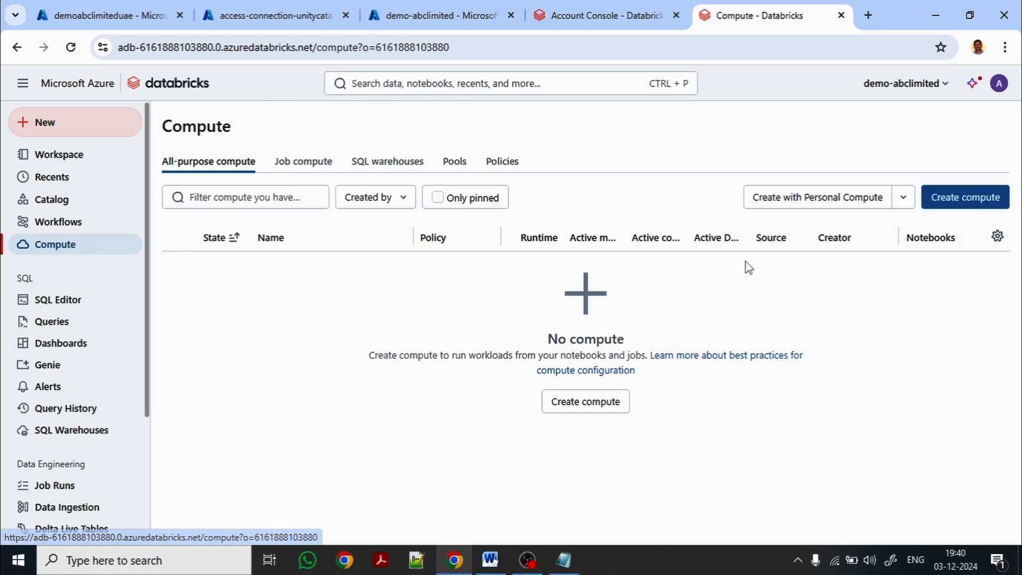
click(939, 201)
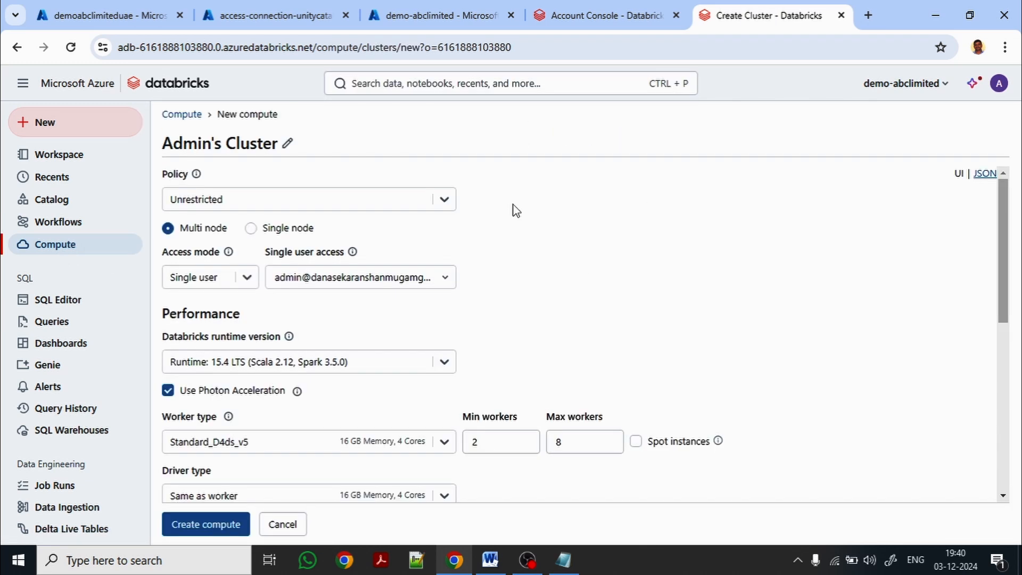
Step: Make the new compute single node and turn off Photon Acceleration
click(251, 229)
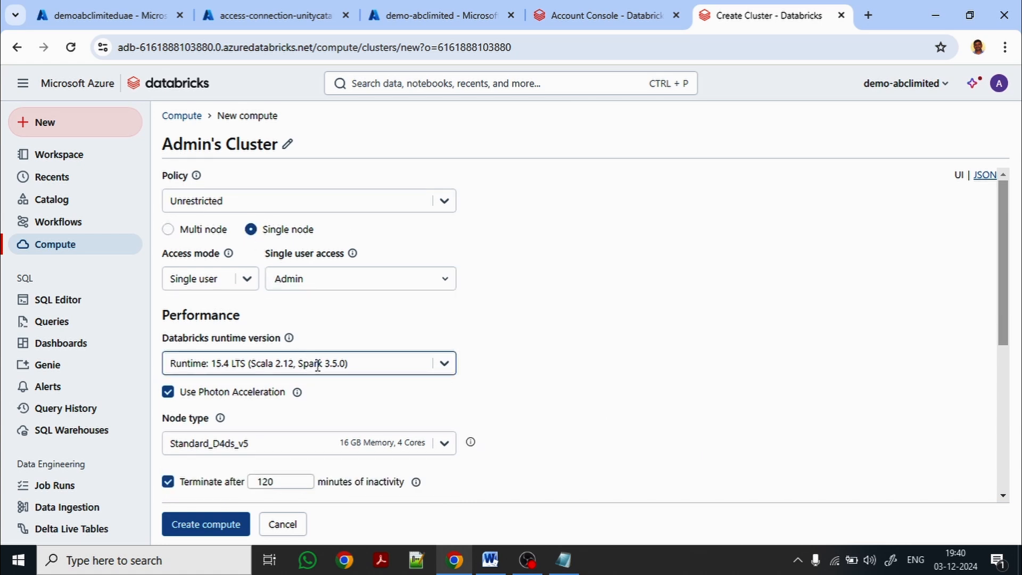
scroll(318, 366, down, 1)
click(168, 316)
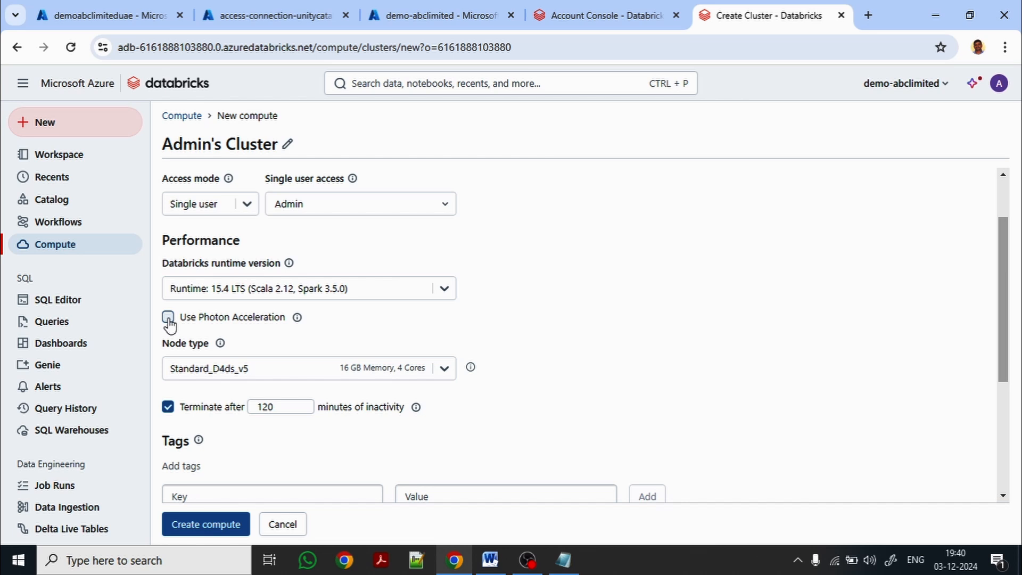
Step: Set the compute's node type to Standard_DS3_v2 and have it terminate after 10 minutes of inactivity
click(323, 370)
scroll(323, 372, down, 1)
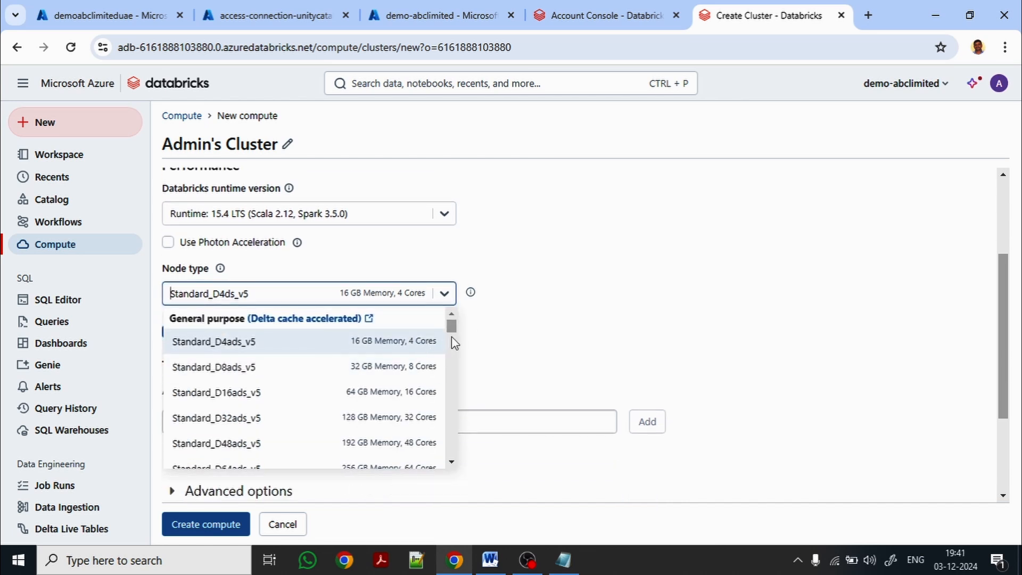
scroll(374, 351, down, 3)
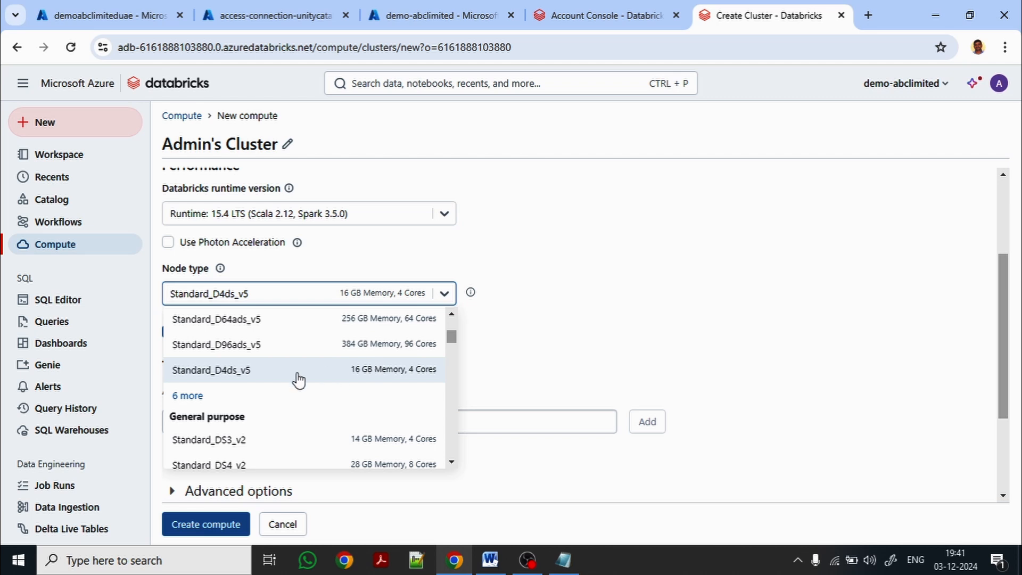
scroll(289, 378, down, 2)
click(230, 373)
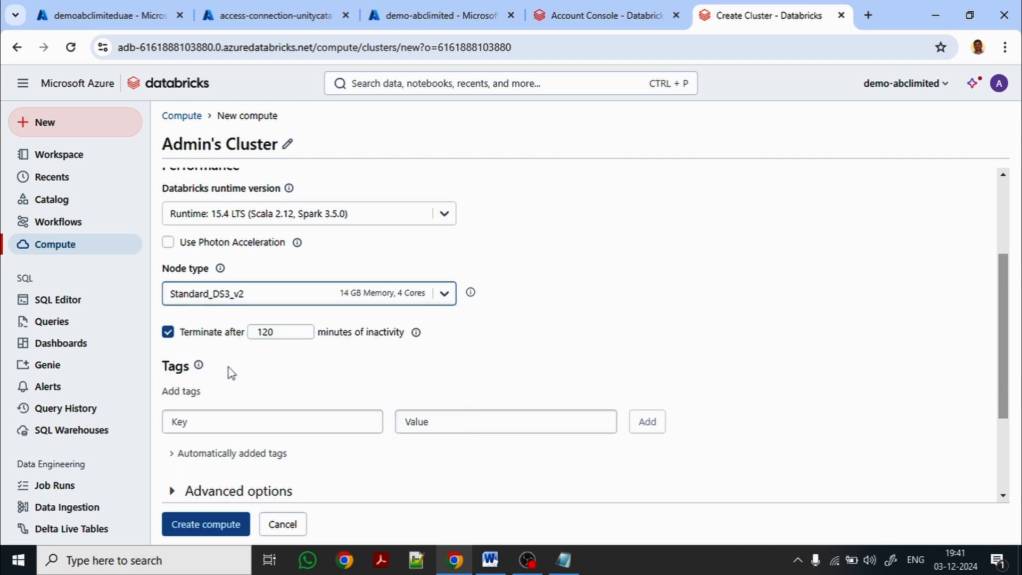
double_click(250, 331)
text(10)
scroll(610, 349, up, 2)
scroll(609, 349, down, 3)
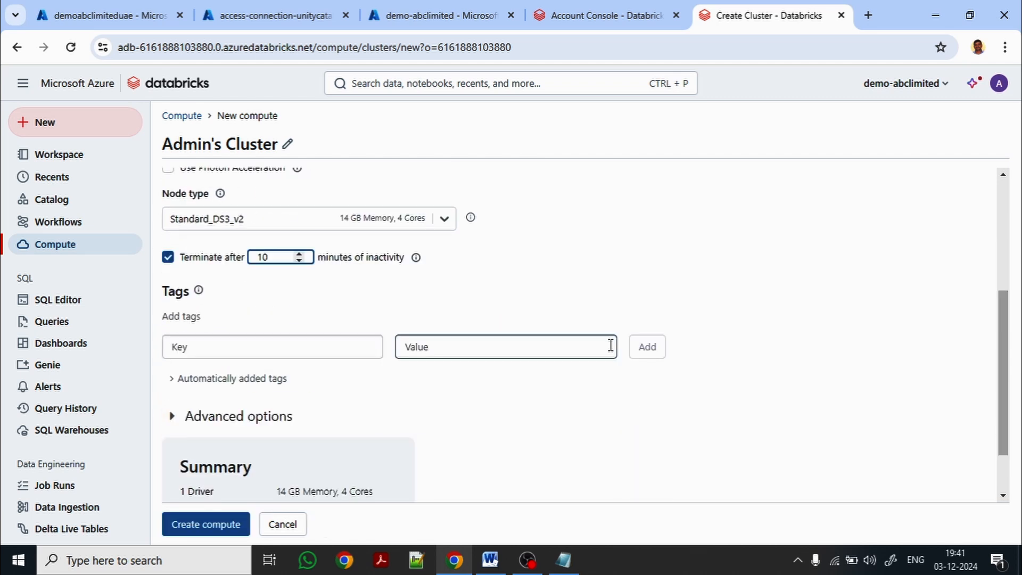
click(315, 343)
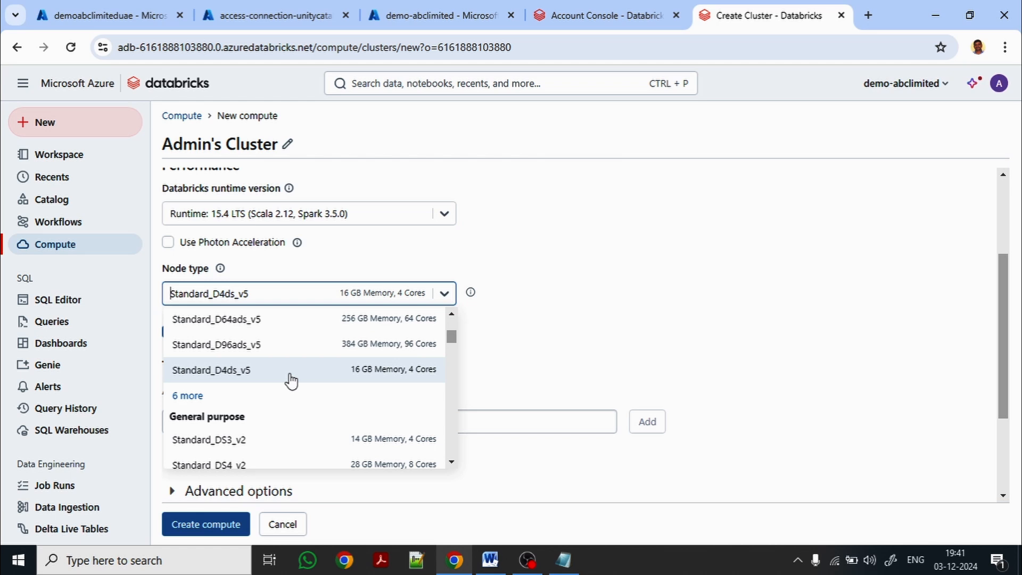
scroll(290, 380, down, 2)
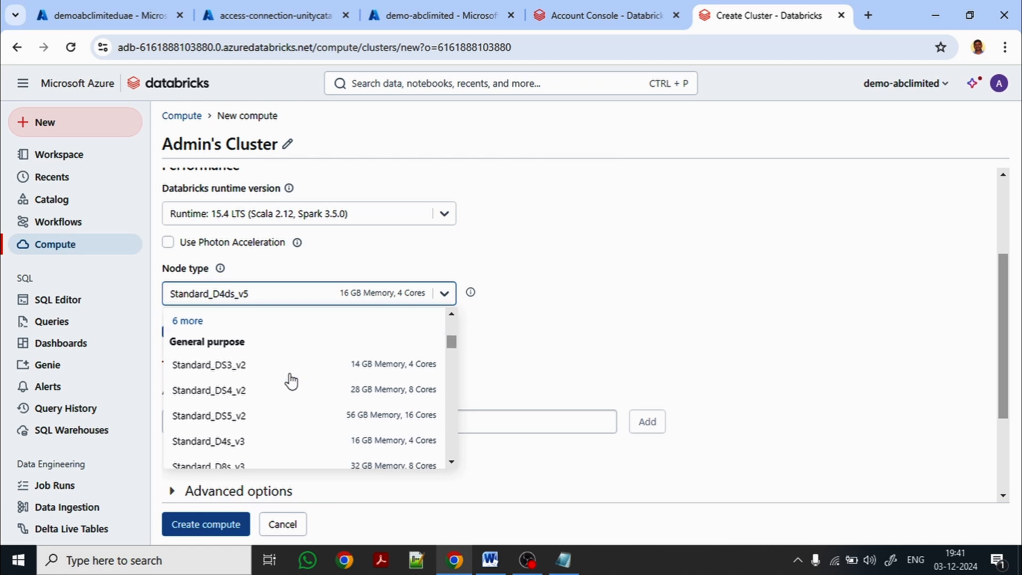
click(230, 372)
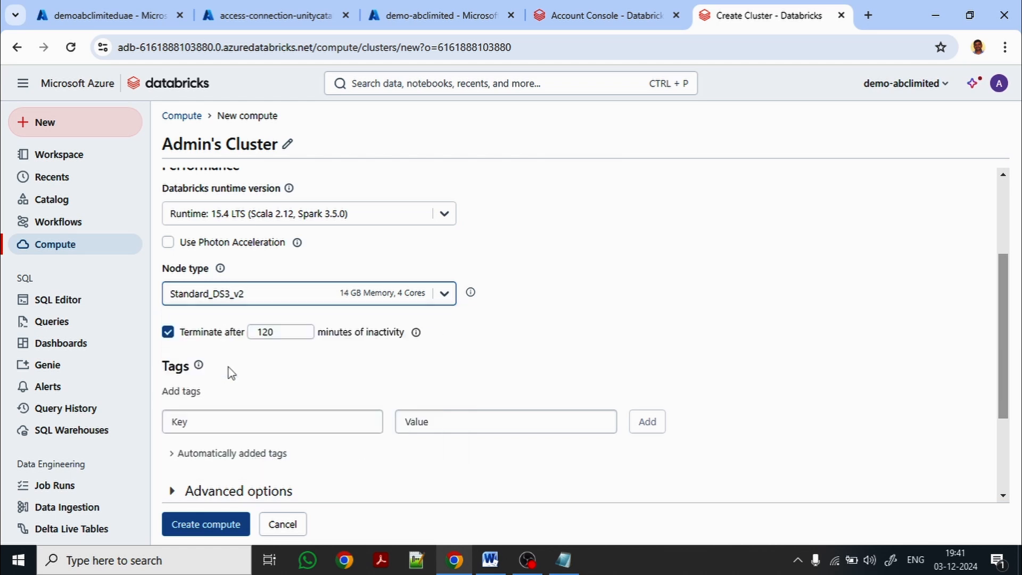
double_click(254, 332)
text(10)
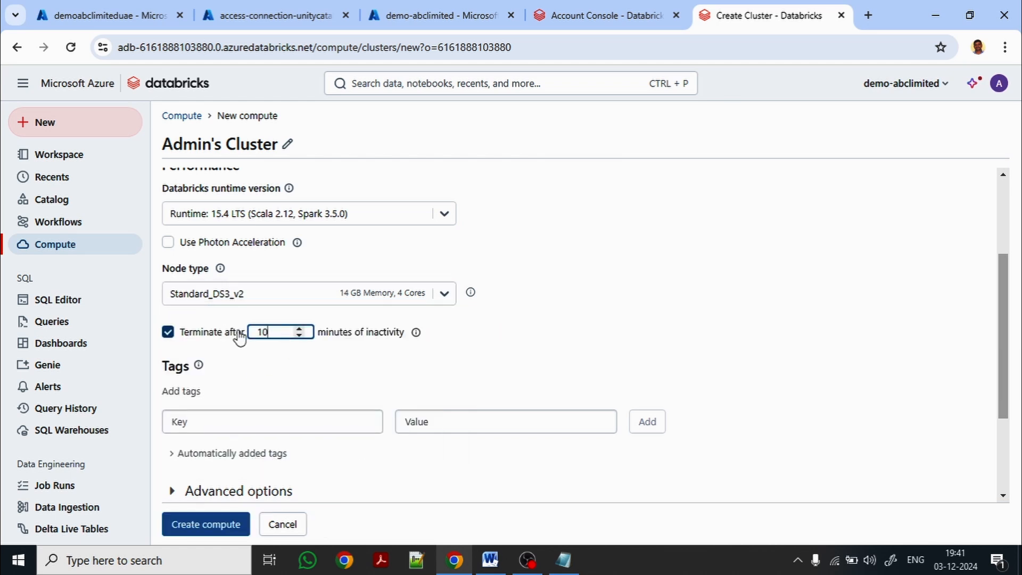
scroll(591, 345, up, 2)
scroll(596, 346, down, 3)
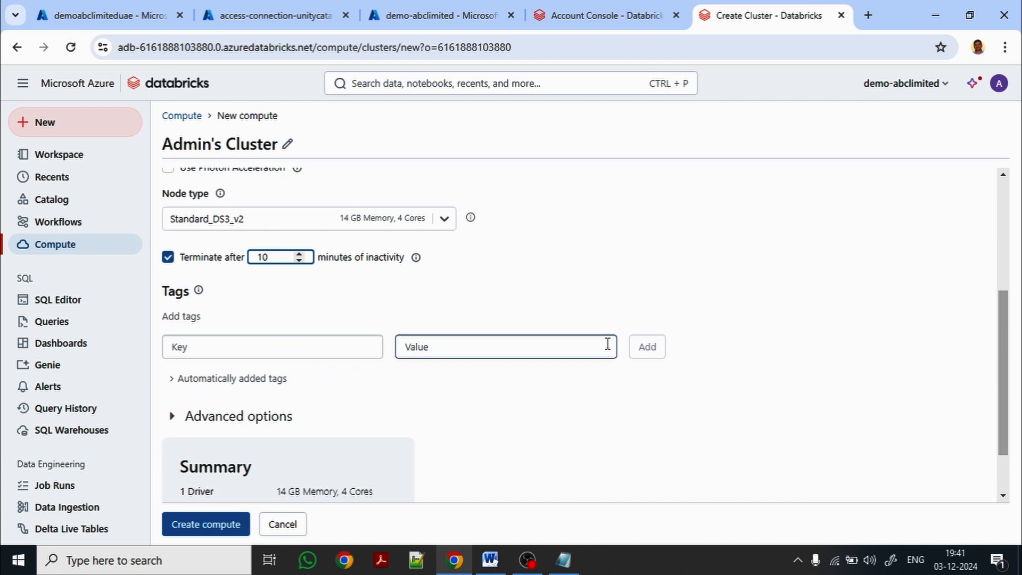
Step: Fill in a compute tag with the key Environment and the value DEV
click(318, 340)
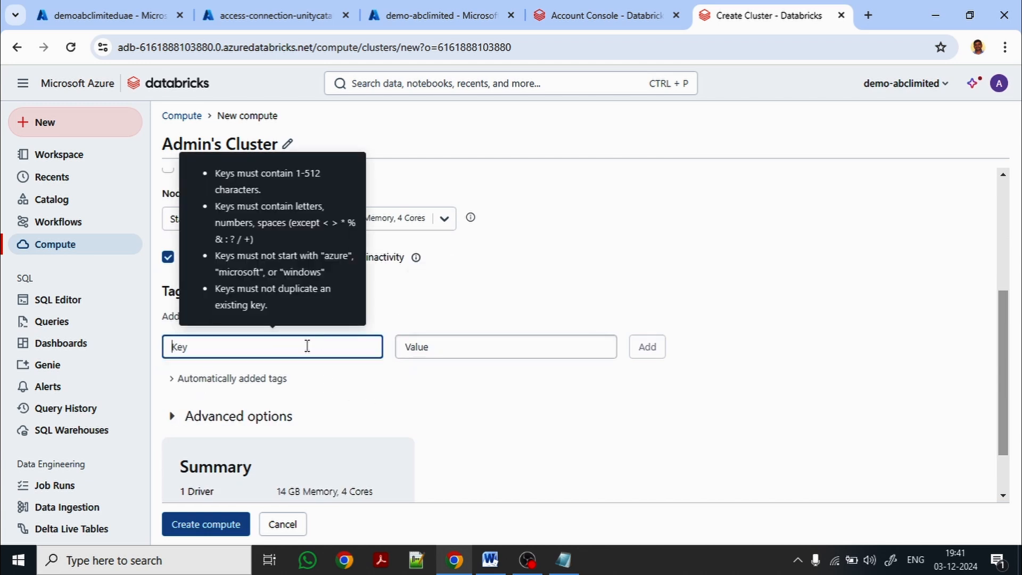
text(E)
key(BackSpace)
text(Environment)
key(Tab)
text(DEV)
click(689, 376)
scroll(659, 389, down, 1)
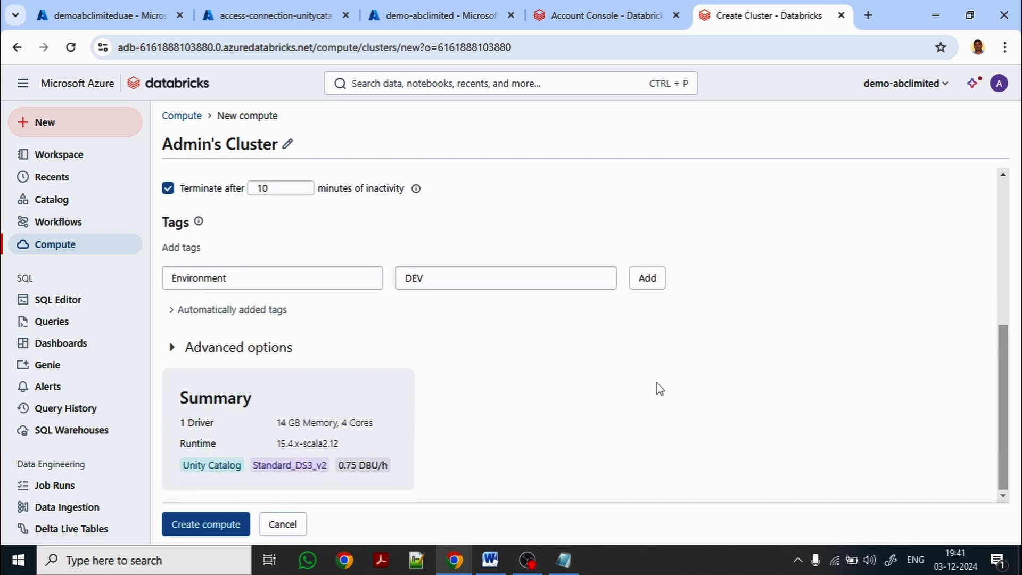
Step: Check the Databricks runtime version and the DBU rate in the compute summary, and create the compute
scroll(252, 341, up, 4)
click(191, 365)
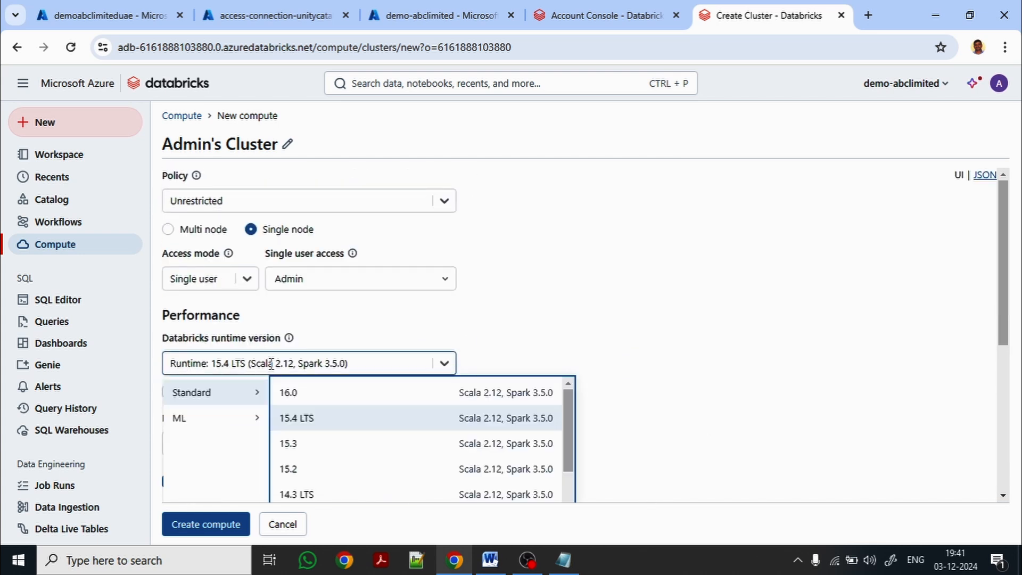
click(420, 420)
scroll(420, 422, down, 2)
scroll(420, 426, down, 2)
drag(338, 465, 366, 465)
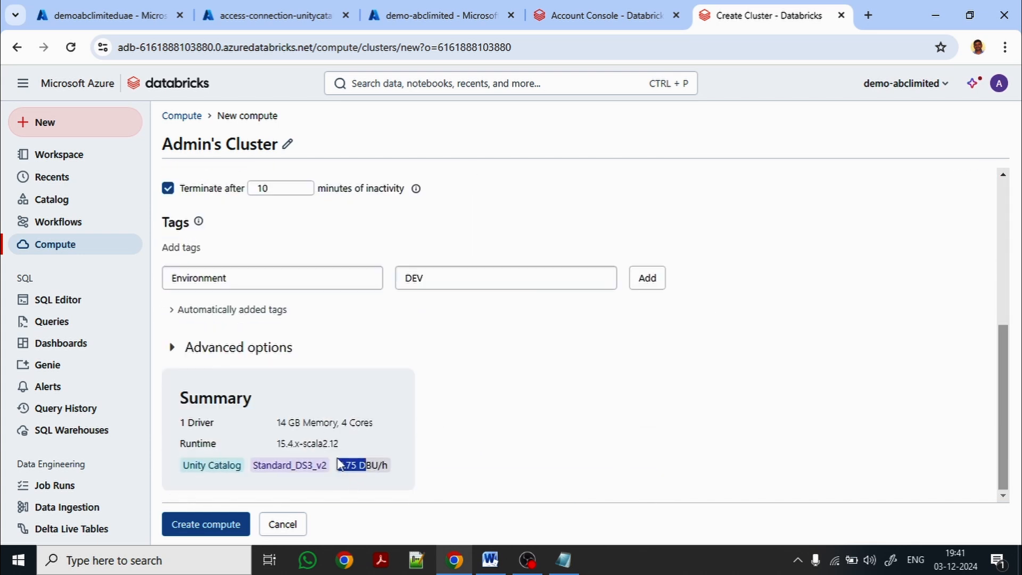
click(206, 524)
drag(200, 467, 228, 465)
scroll(253, 347, up, 5)
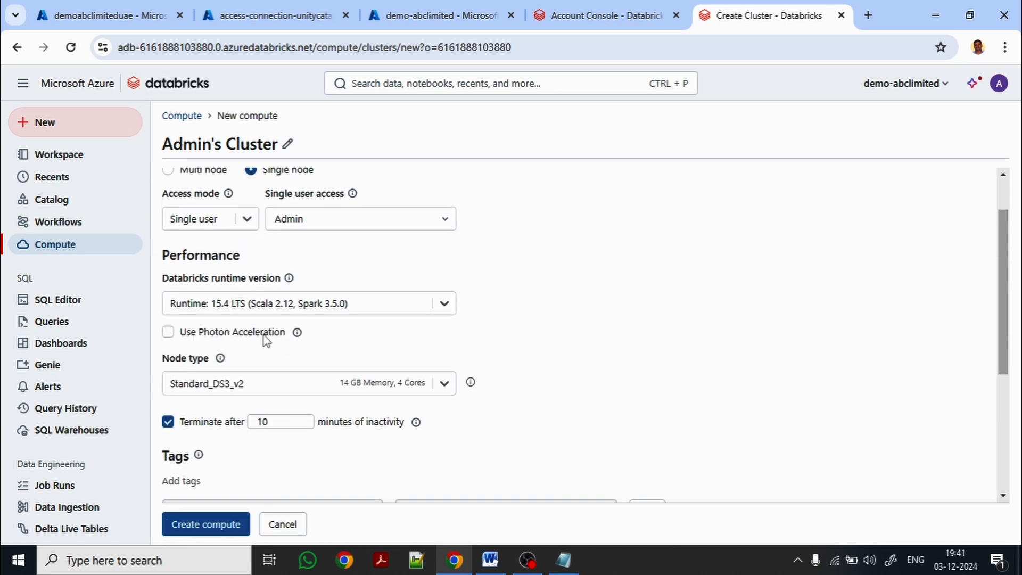
click(220, 366)
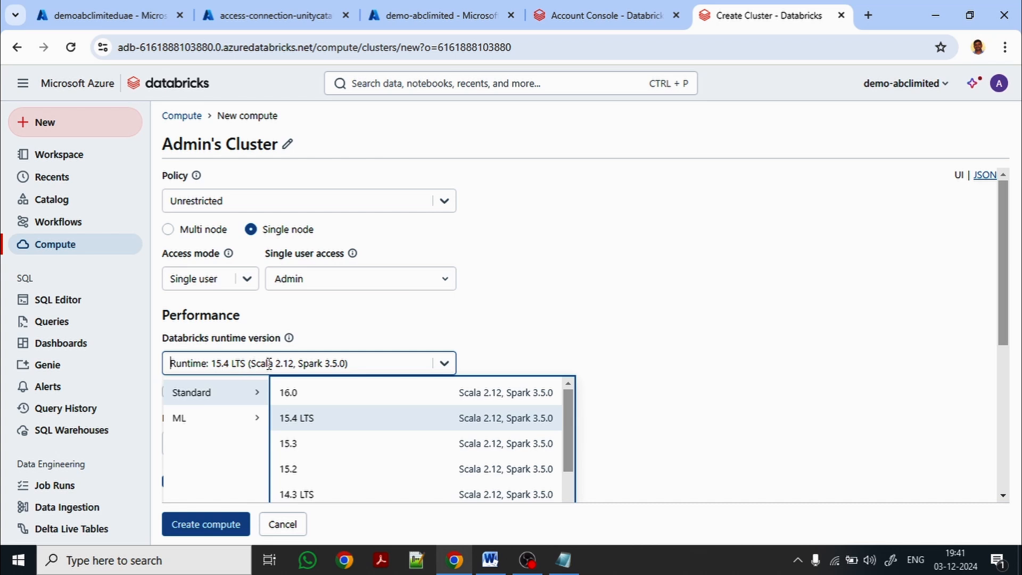
click(732, 330)
scroll(421, 426, down, 5)
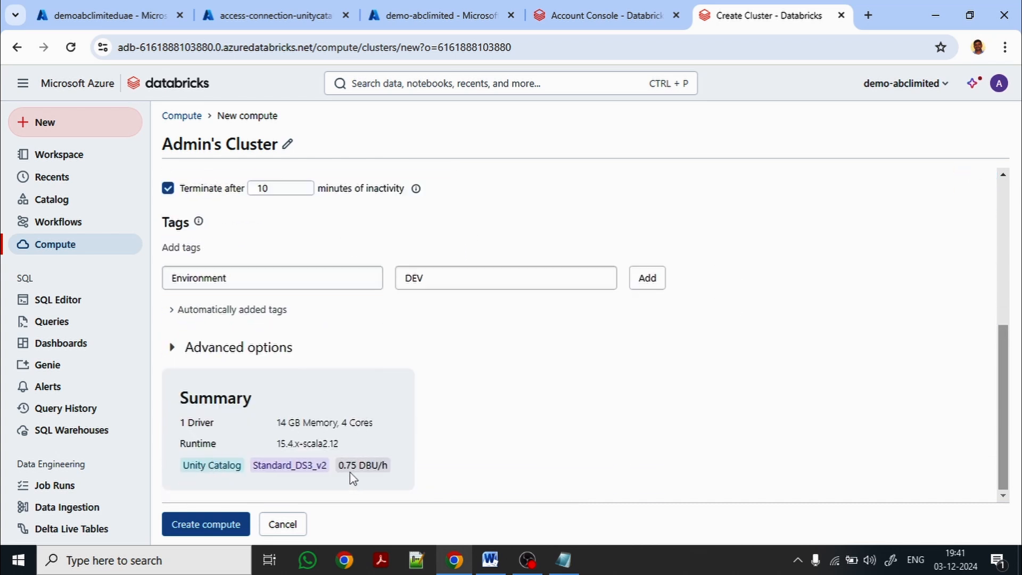
drag(339, 468, 366, 468)
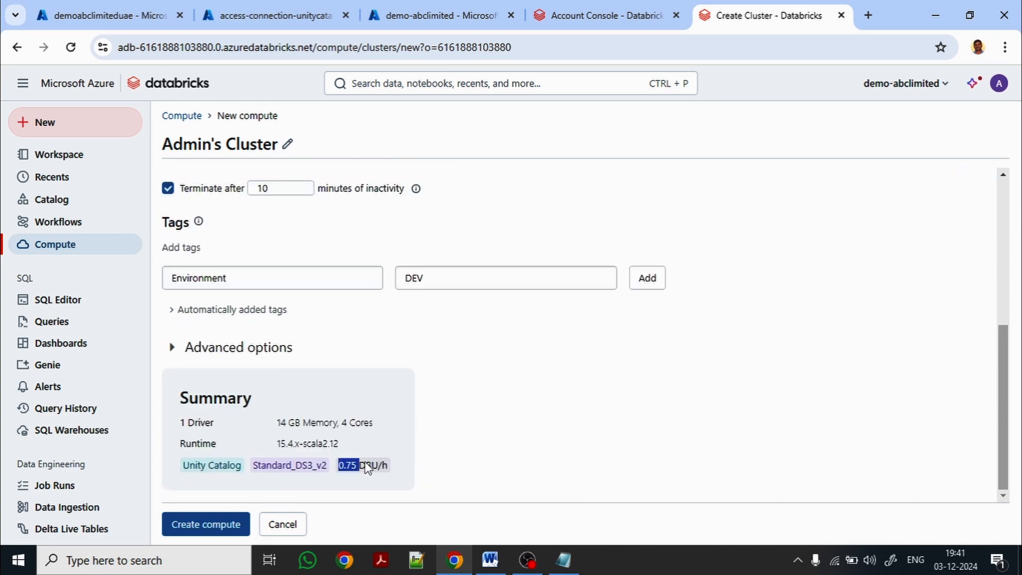
click(208, 526)
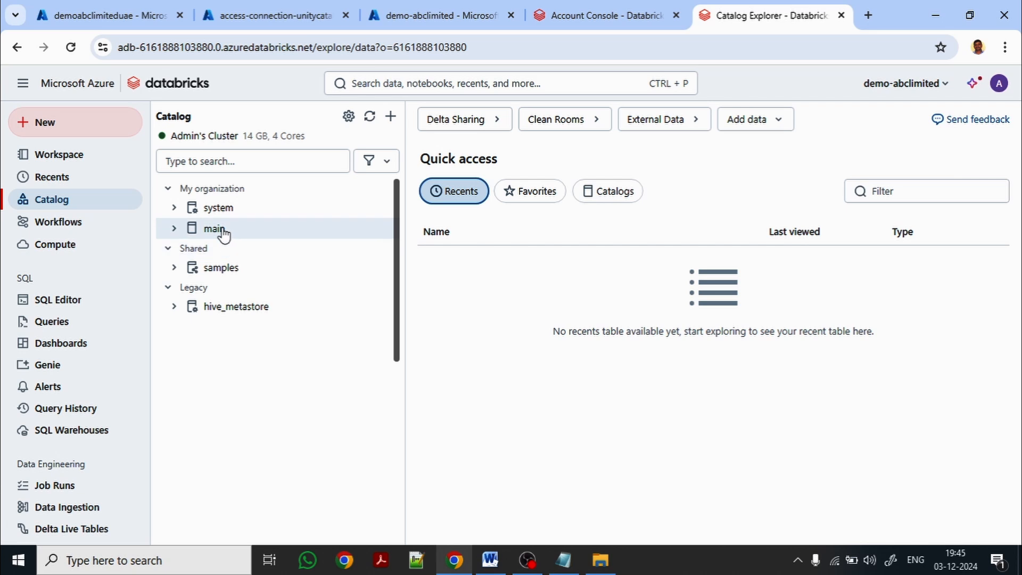
Step: Check which metastore is attached to the workspace and examine the schemas in the main and system catalogs
click(348, 117)
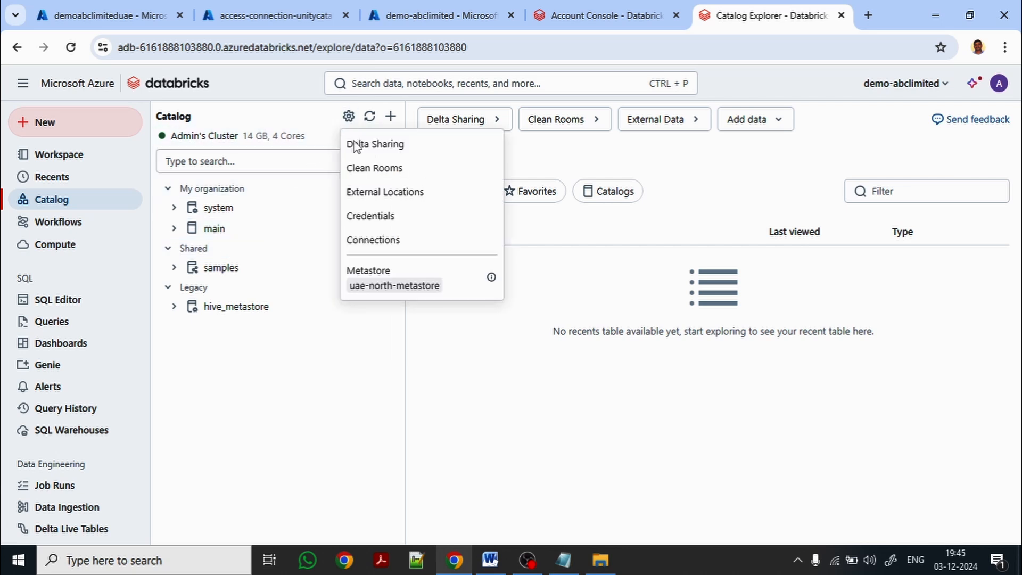
click(402, 287)
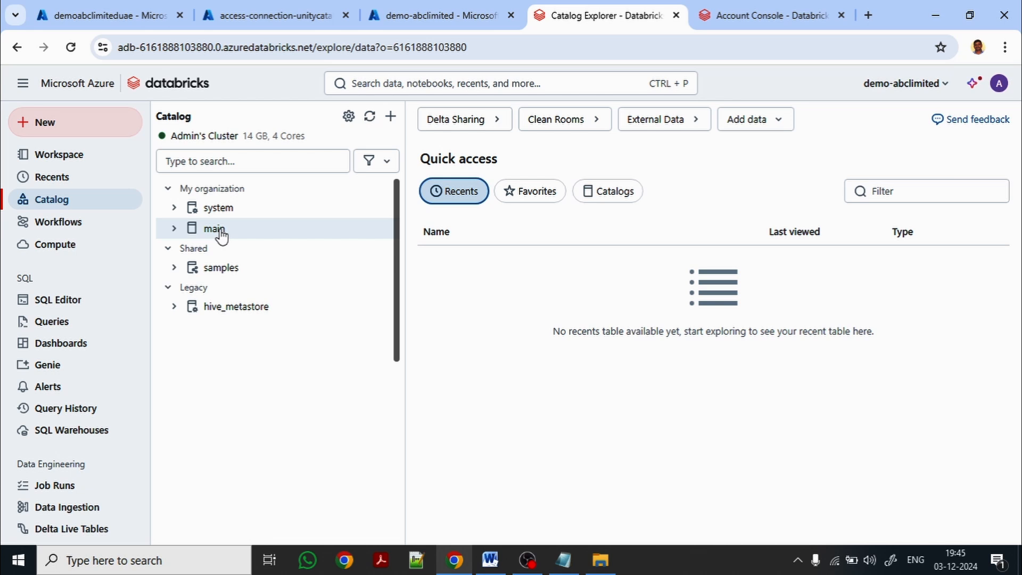
click(174, 228)
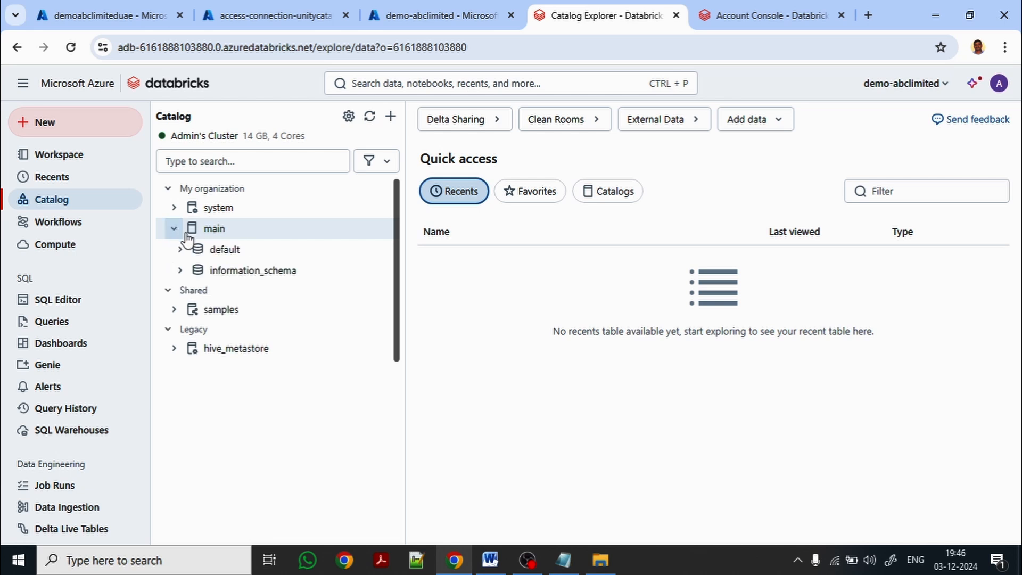
click(174, 207)
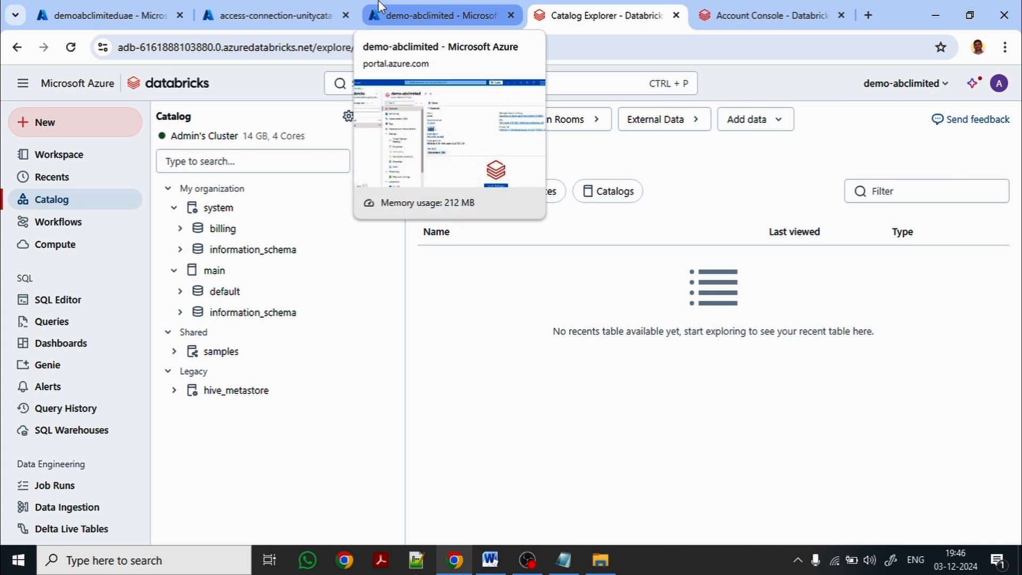
click(174, 208)
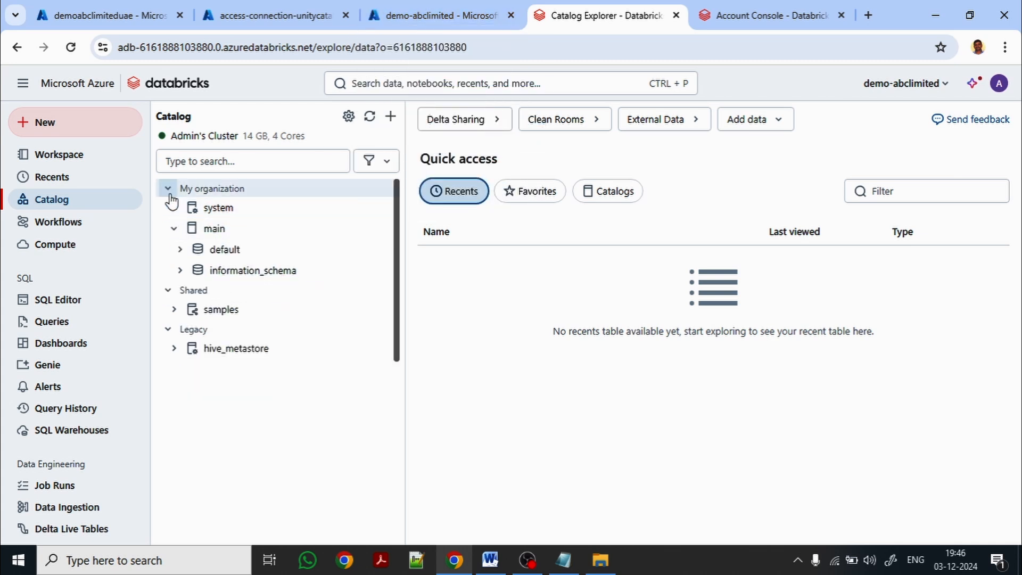
Step: Create a Standard catalog named abc_limited_catalog without an external storage location, and expand it in the catalog tree
click(391, 117)
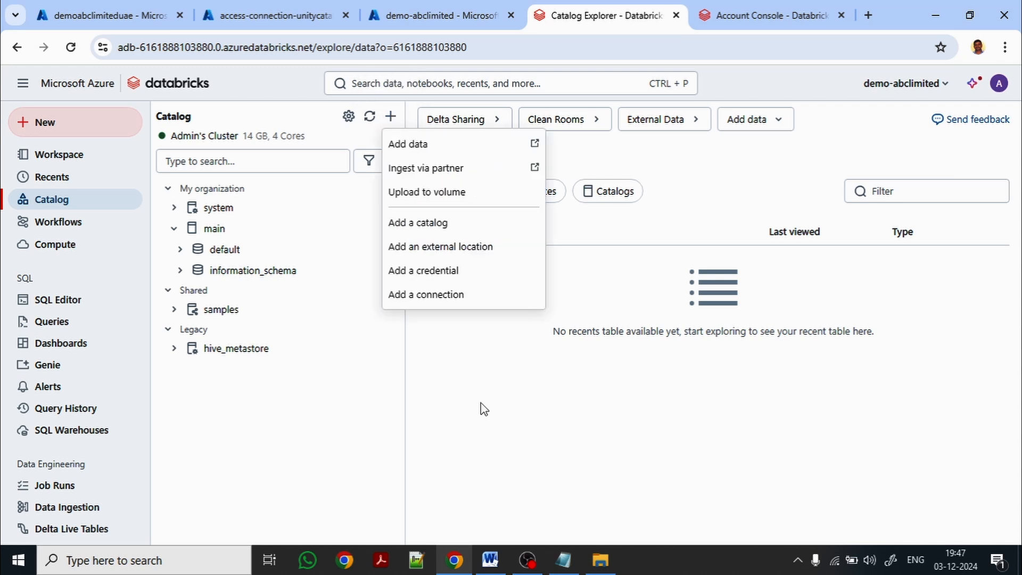
click(432, 223)
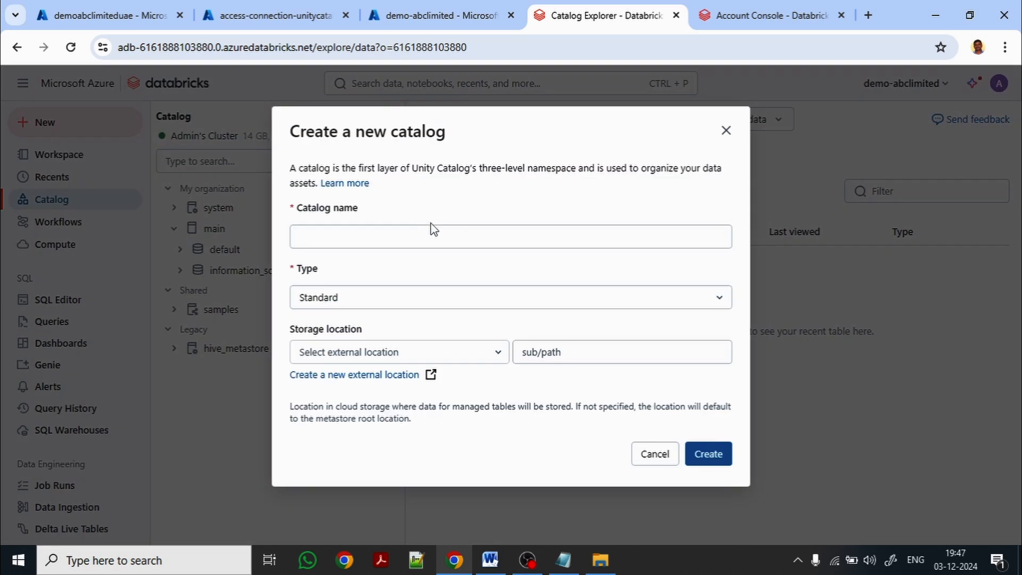
click(427, 230)
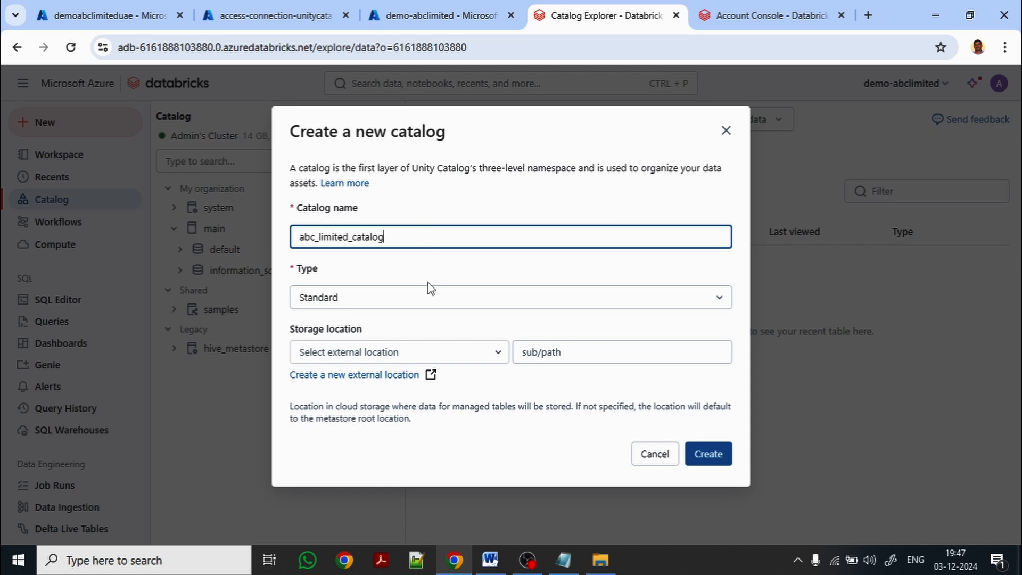
click(417, 303)
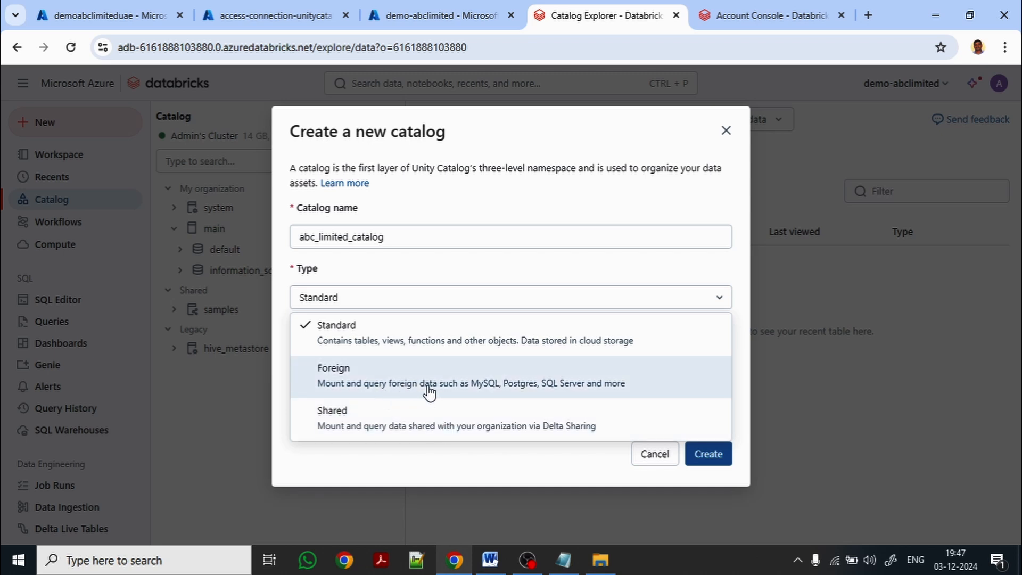
click(409, 339)
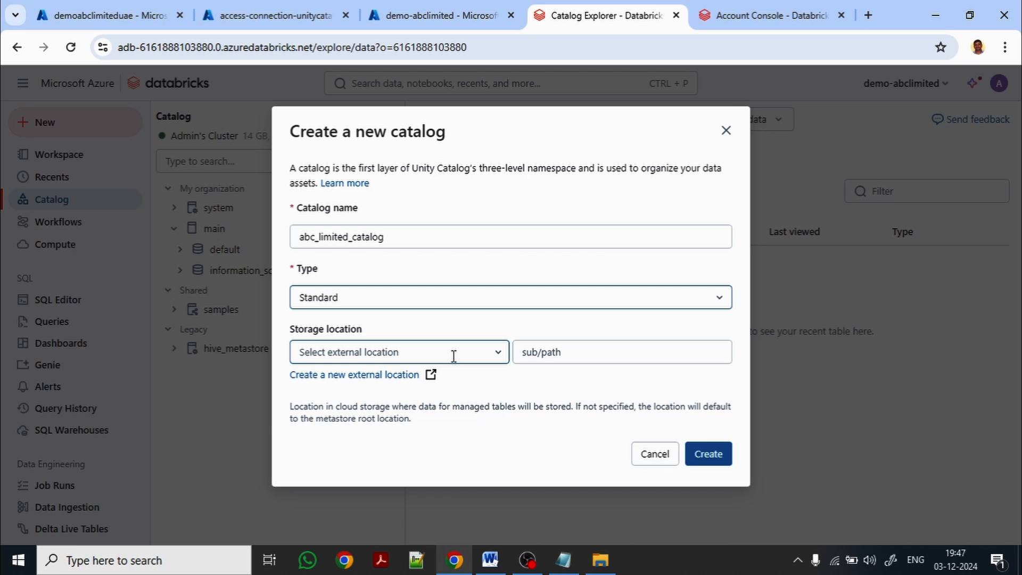
click(692, 456)
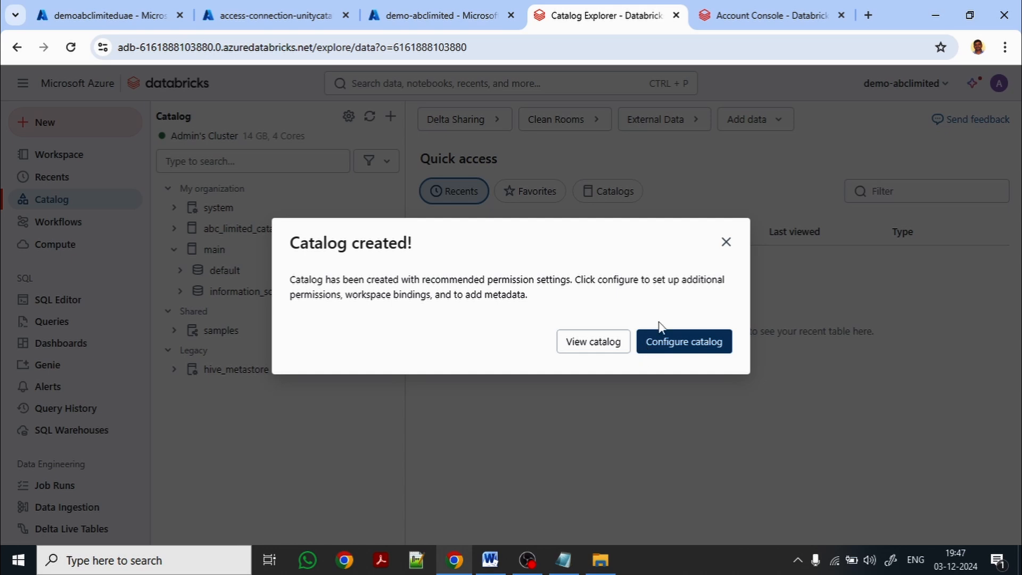
click(726, 243)
click(172, 228)
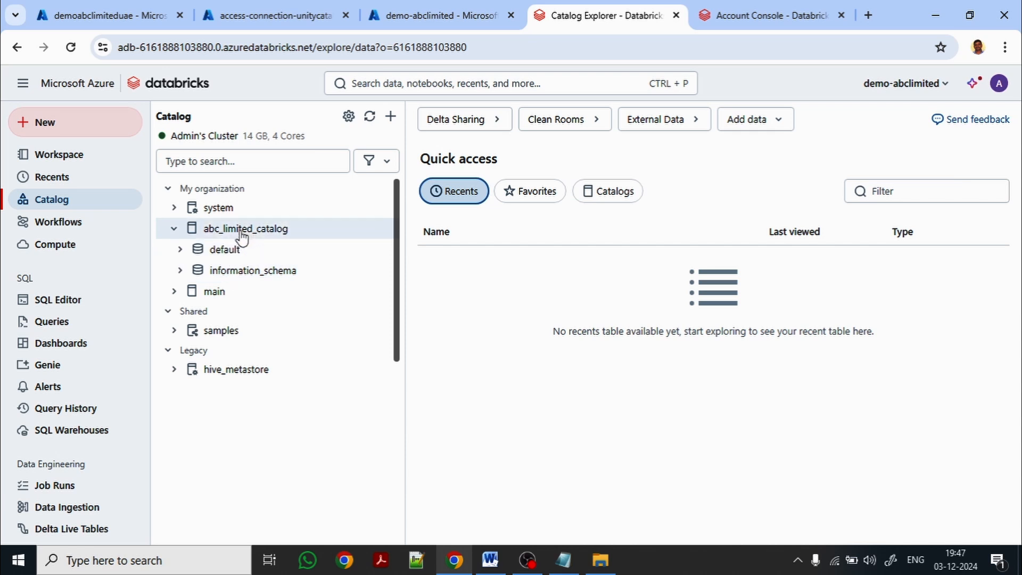
Step: Delete the default schema from abc_limited_catalog
click(228, 255)
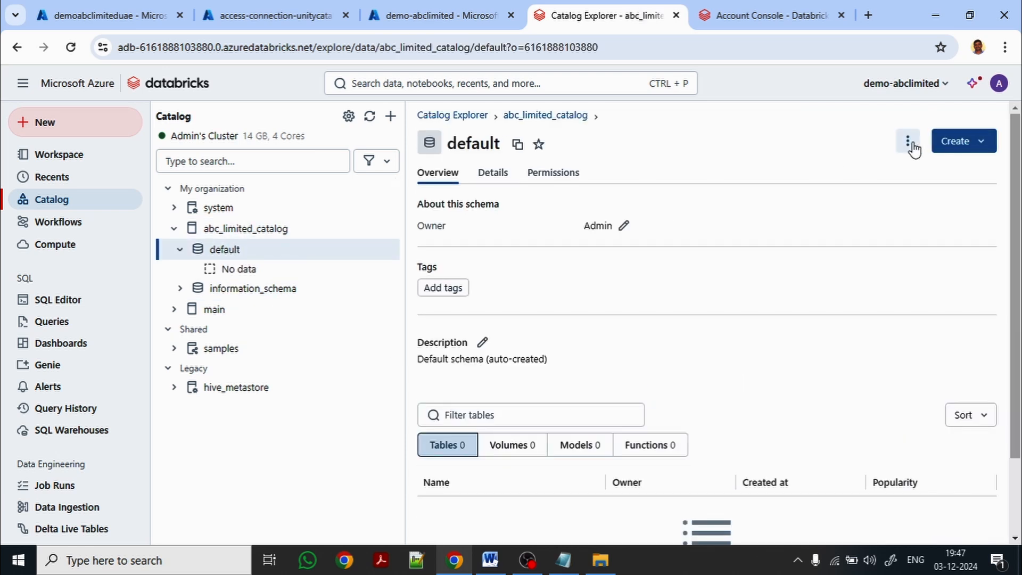
click(909, 143)
click(798, 218)
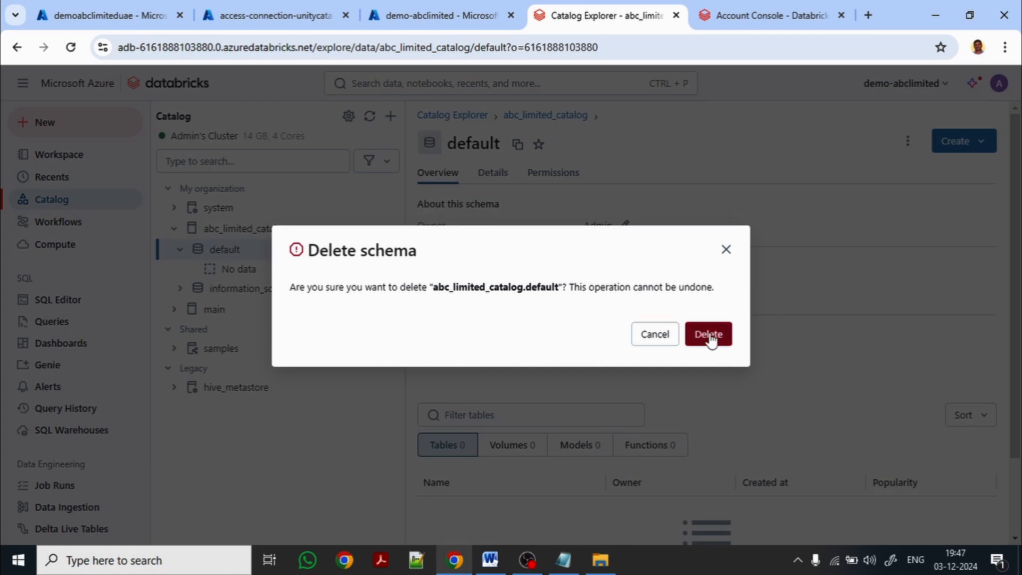
click(711, 336)
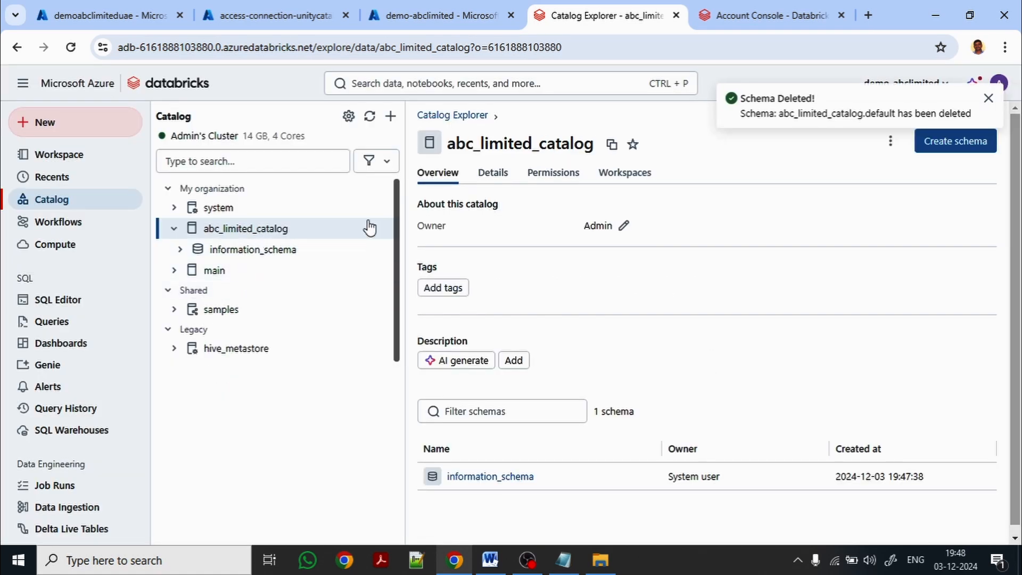
Step: Create a schema named sch_bronze in abc_limited_catalog without an external storage location, and expand it in the catalog tree
click(936, 142)
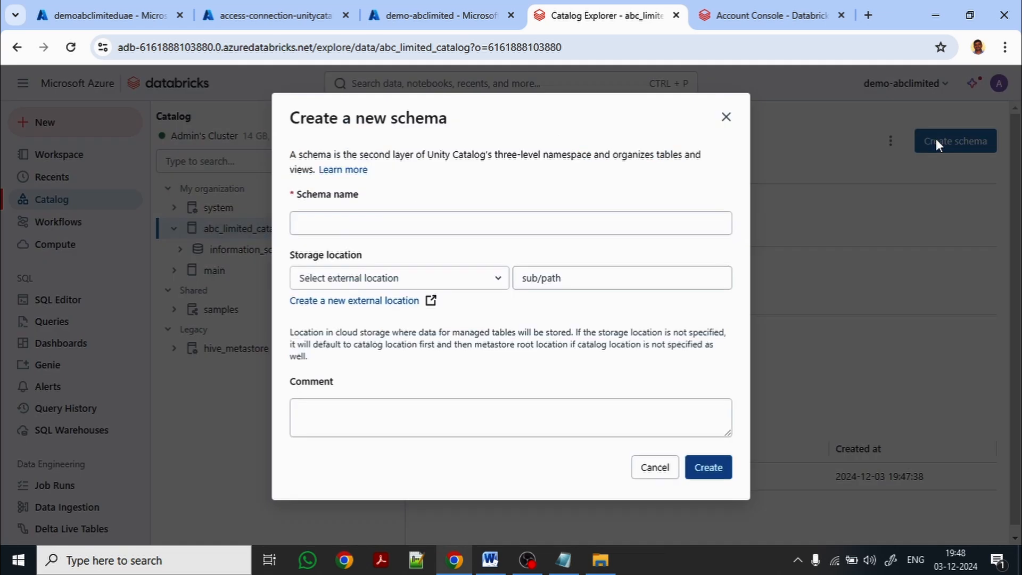
click(375, 224)
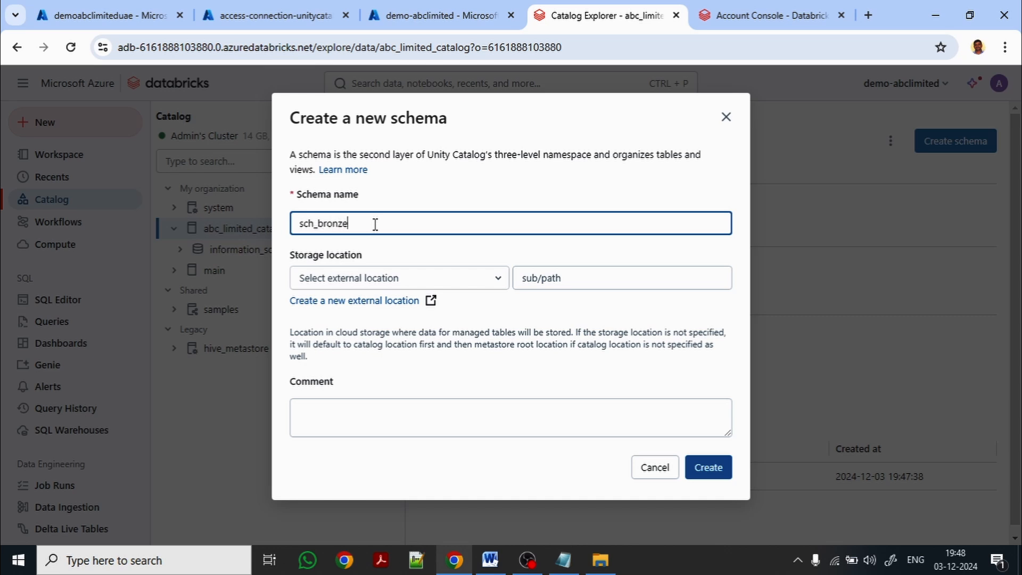
click(700, 460)
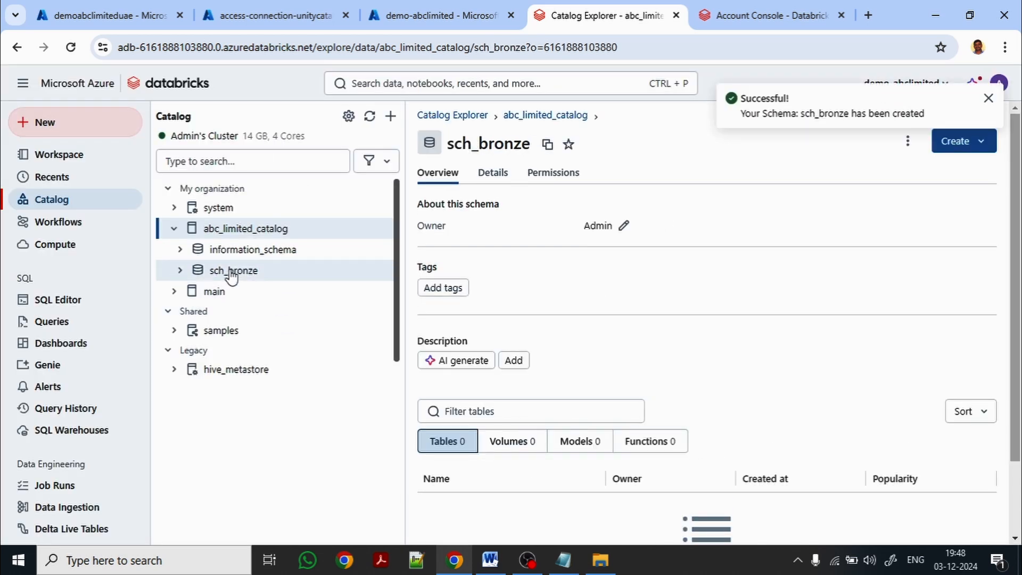
click(231, 271)
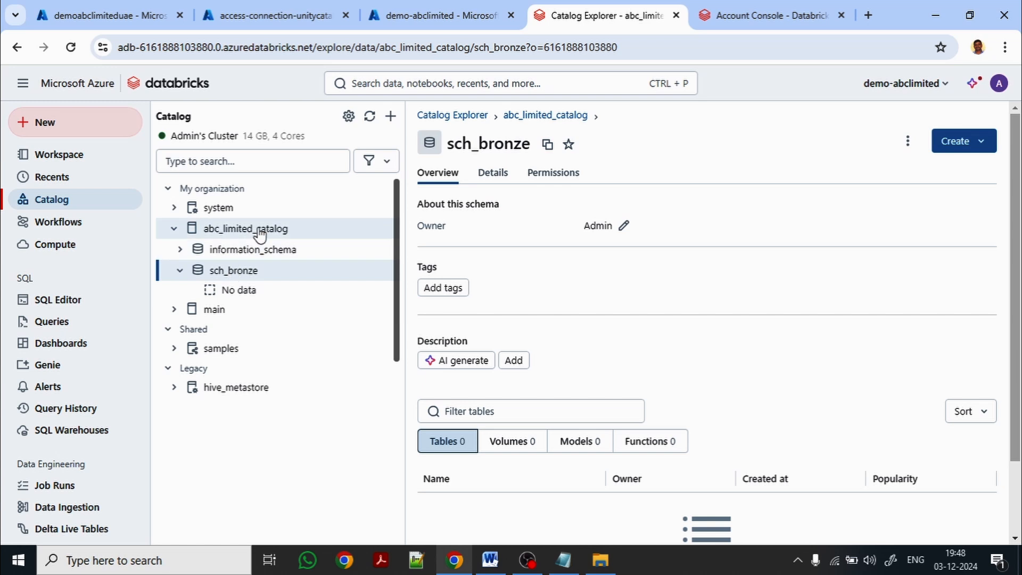
Step: Create the table fact_sales in abc_limited_catalog.sch_bronze by uploading the file fact_sales.csv
click(982, 143)
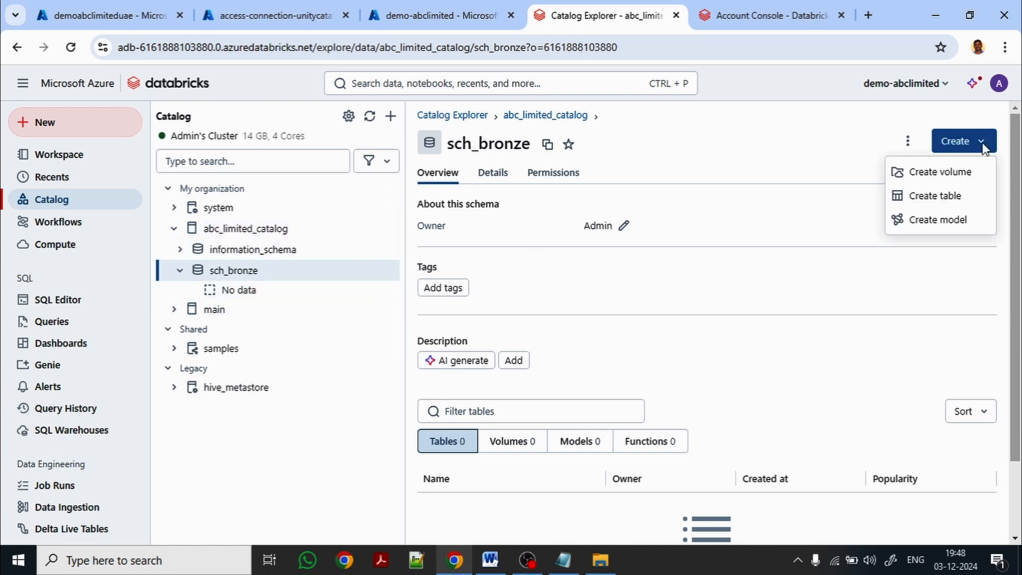
click(936, 196)
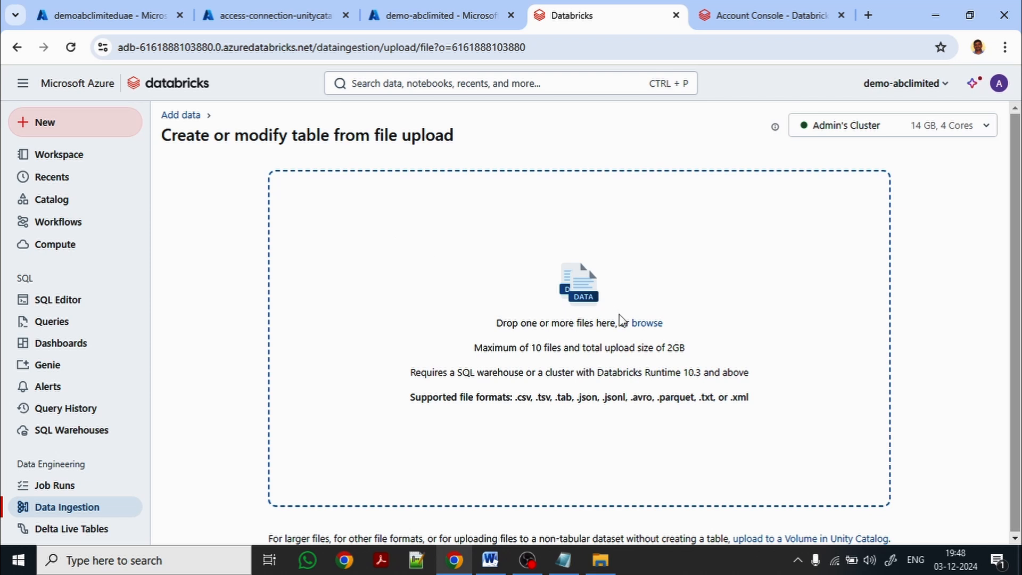
click(602, 562)
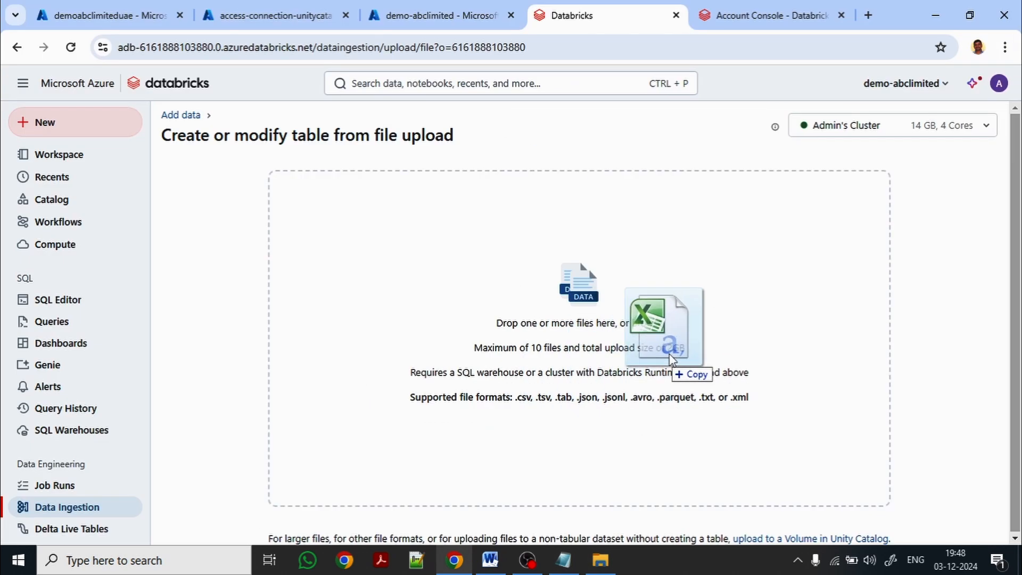
drag(669, 358, 672, 356)
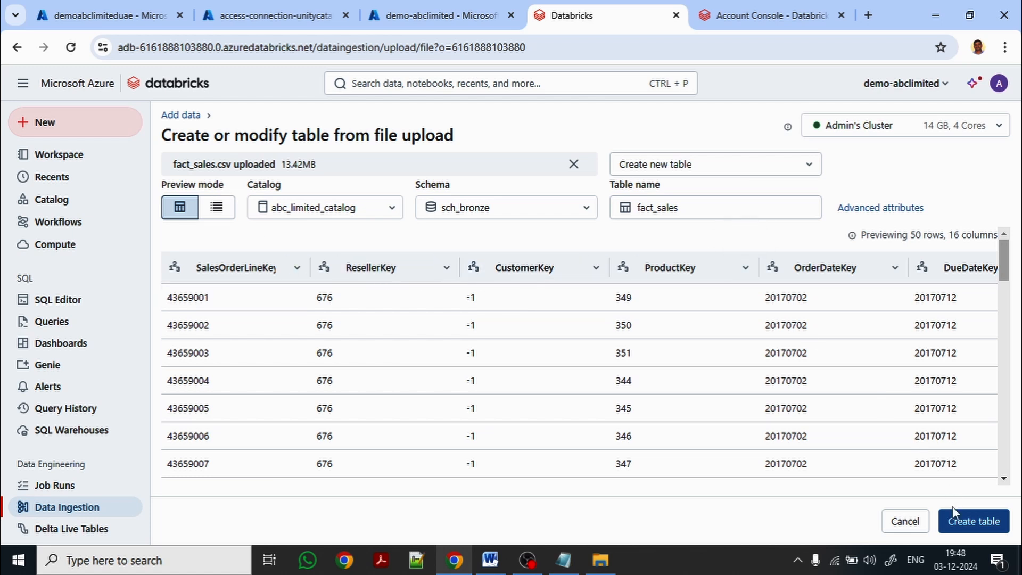
click(958, 523)
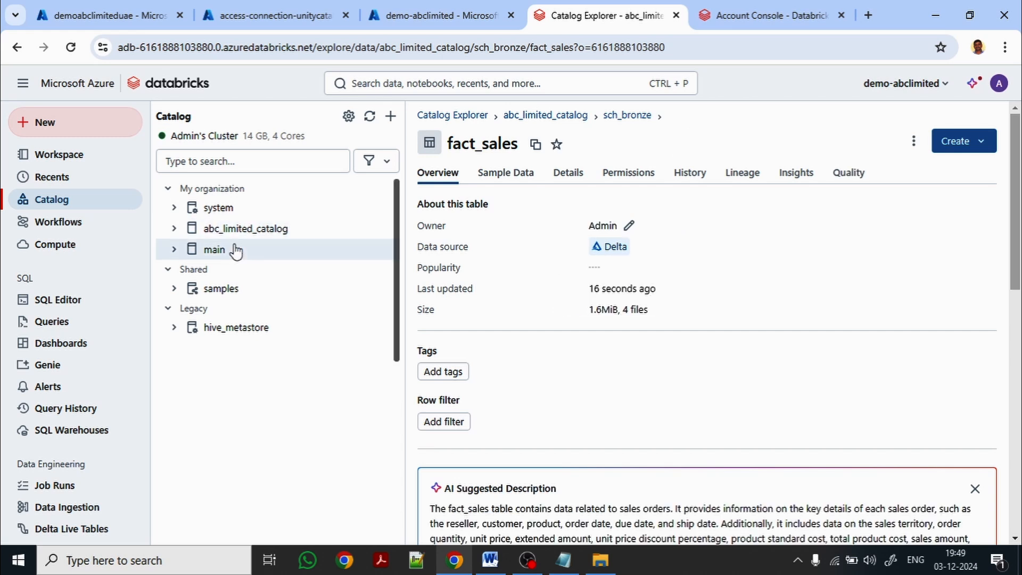
Step: Refresh the catalog tree and select the fact_sales table under sch_bronze in abc_limited_catalog
click(173, 228)
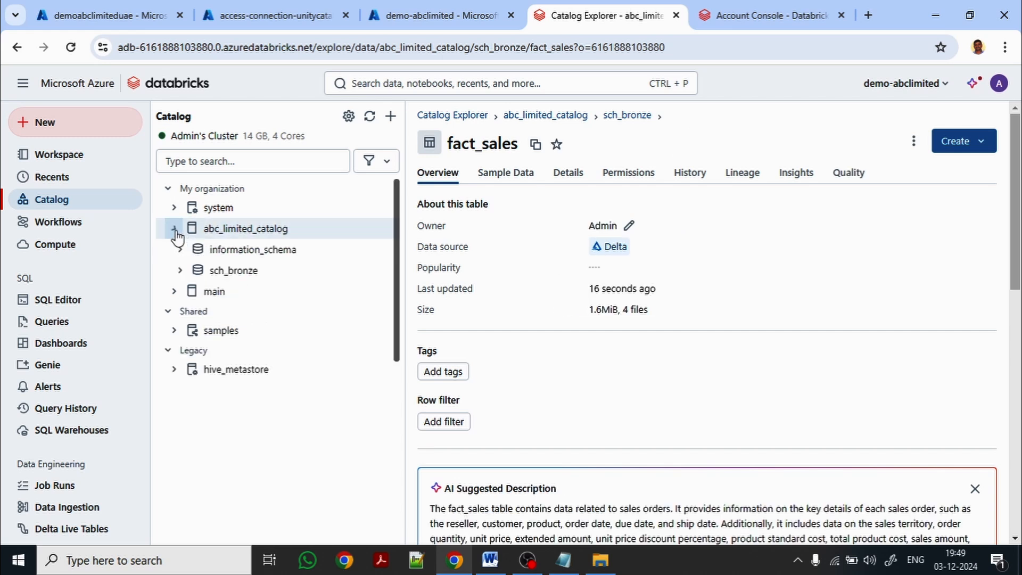
click(181, 271)
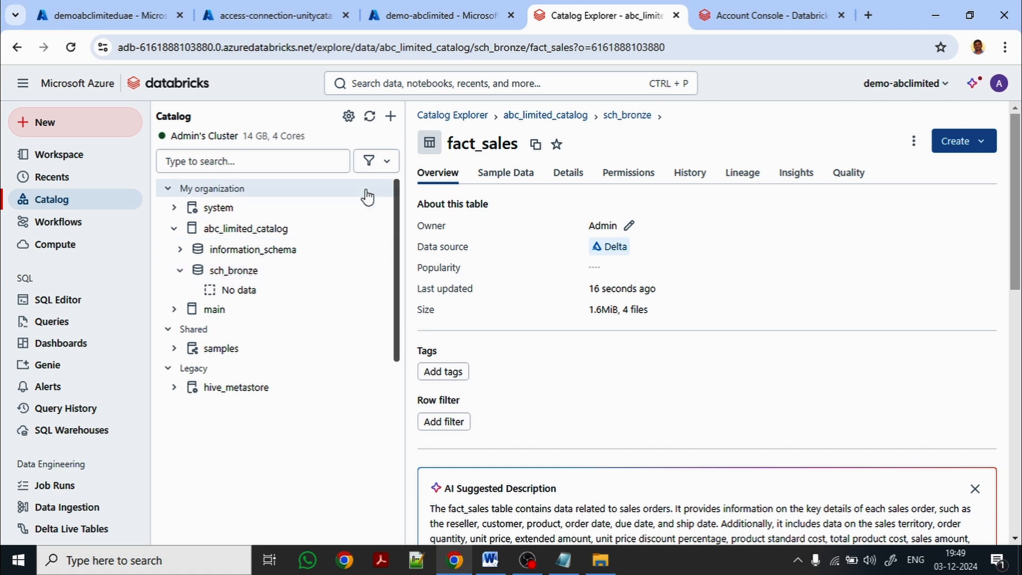
click(369, 117)
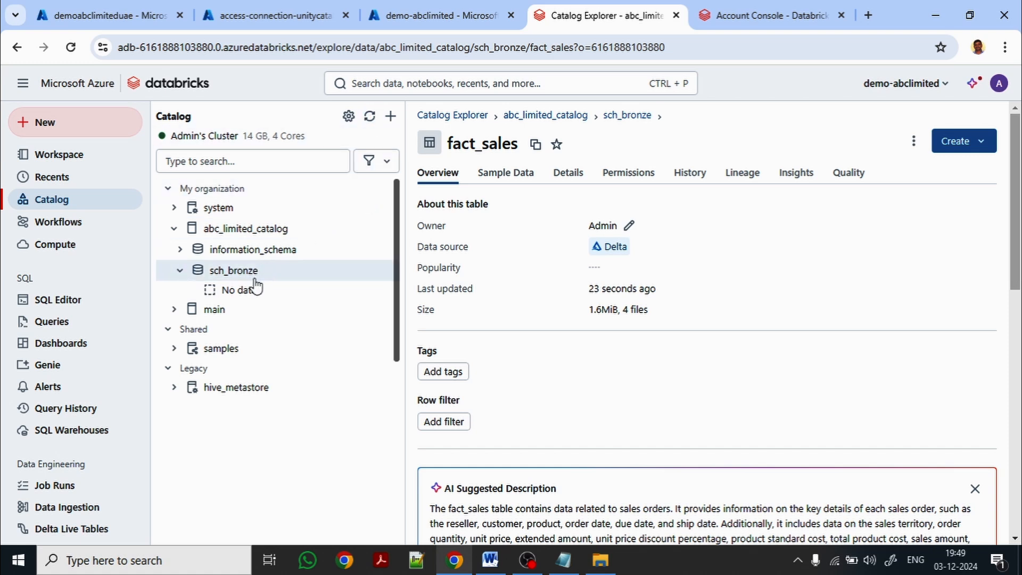
click(242, 297)
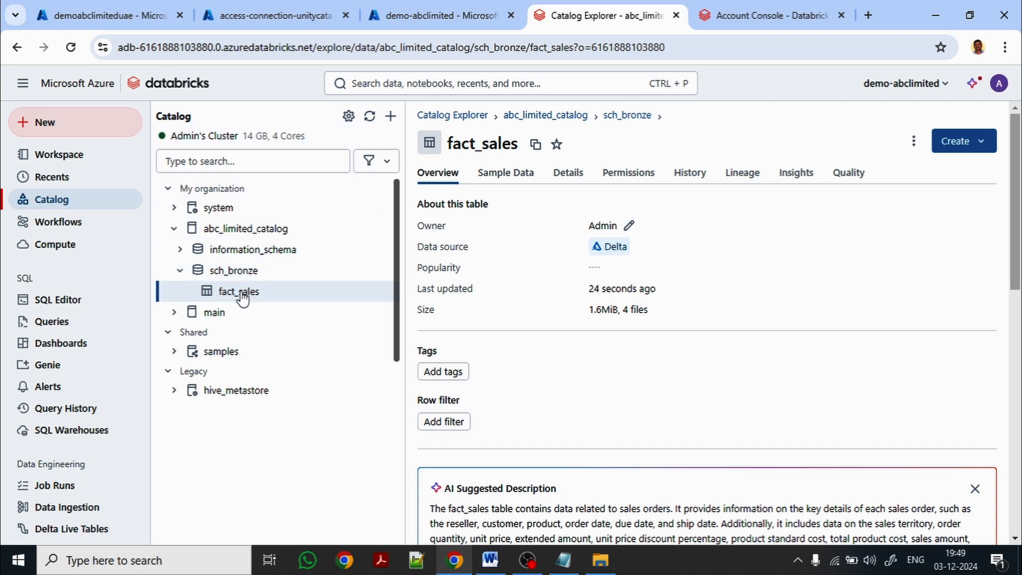
Step: Examine the column names, data types and sample data of the fact_sales table, and dismiss the Genie suggestion
scroll(541, 343, down, 8)
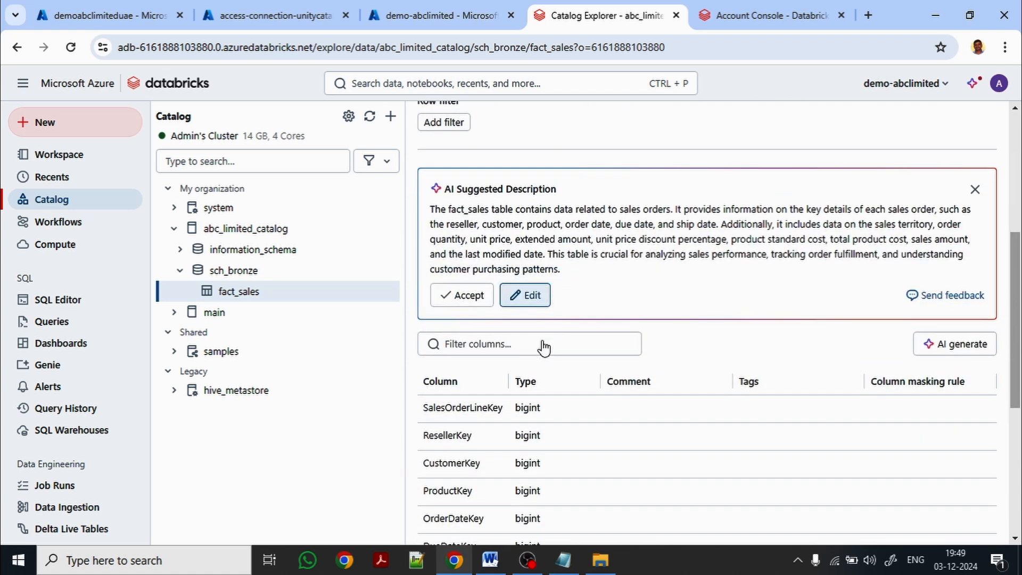
scroll(570, 353, down, 3)
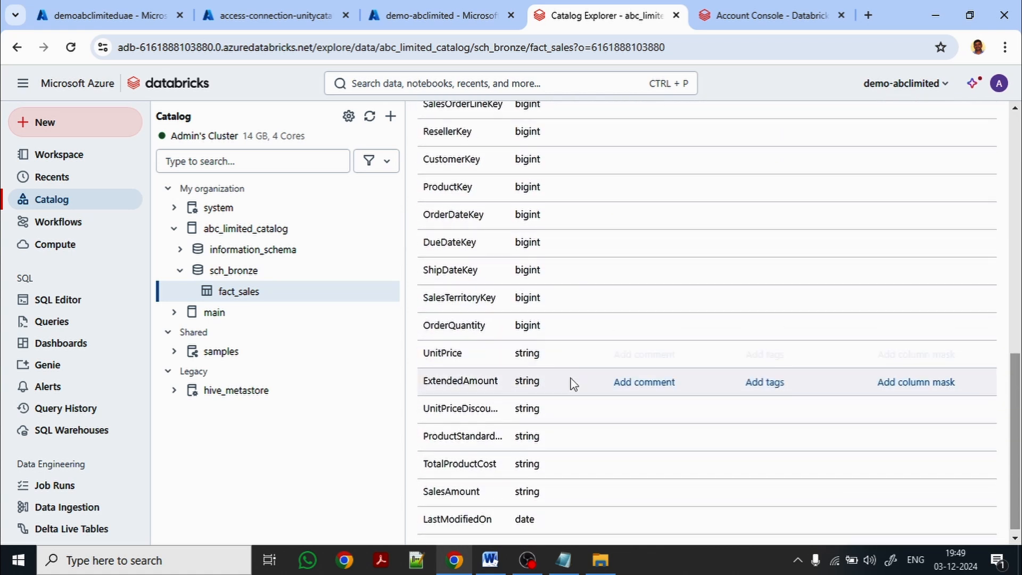
scroll(572, 341, up, 8)
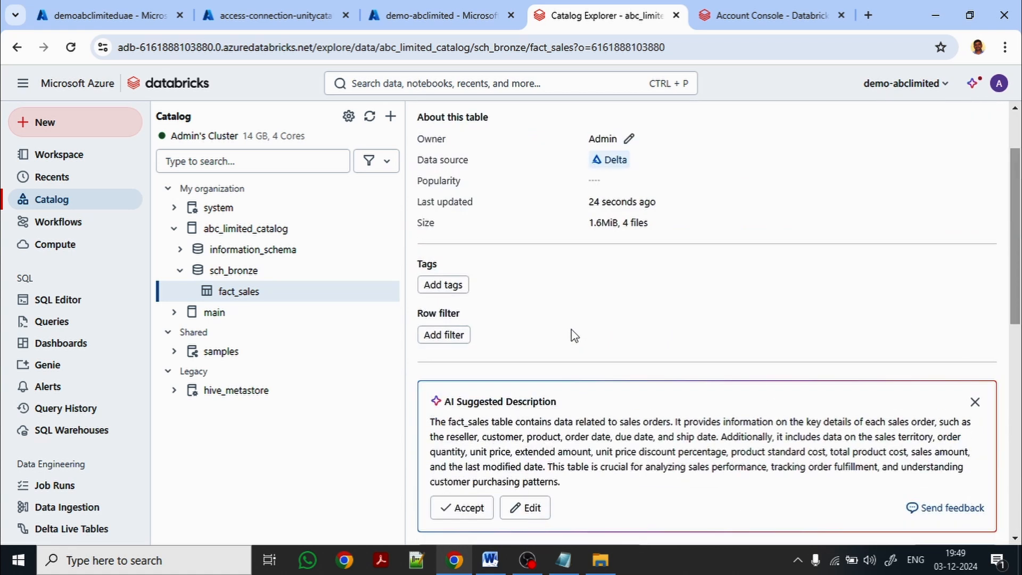
scroll(564, 314, up, 2)
click(509, 177)
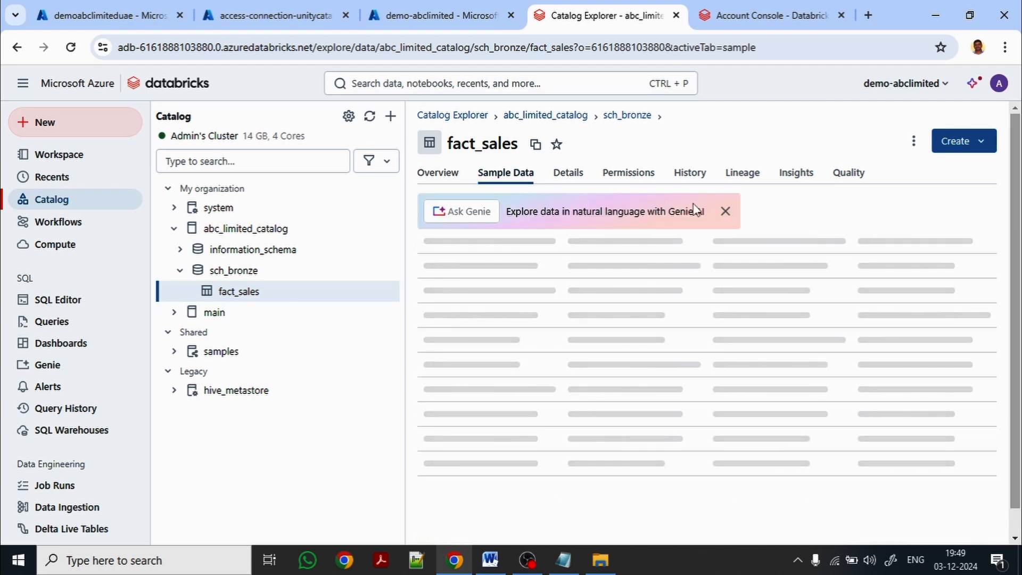
click(724, 212)
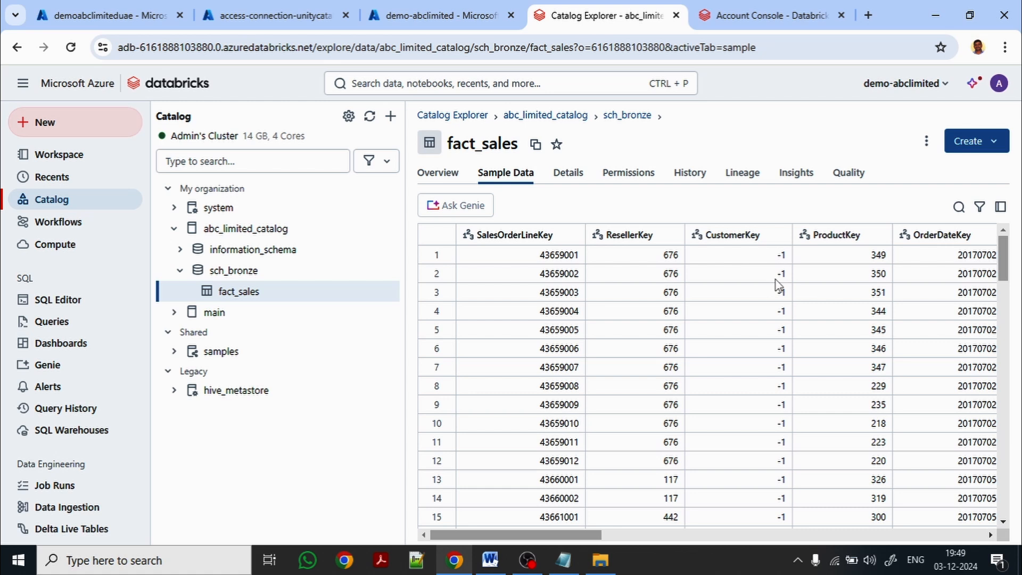
Step: Compare the storage location in the fact_sales details with the ADLS Gen 2 path of uae-north-metastore in the account console, including the metastore ID
click(565, 177)
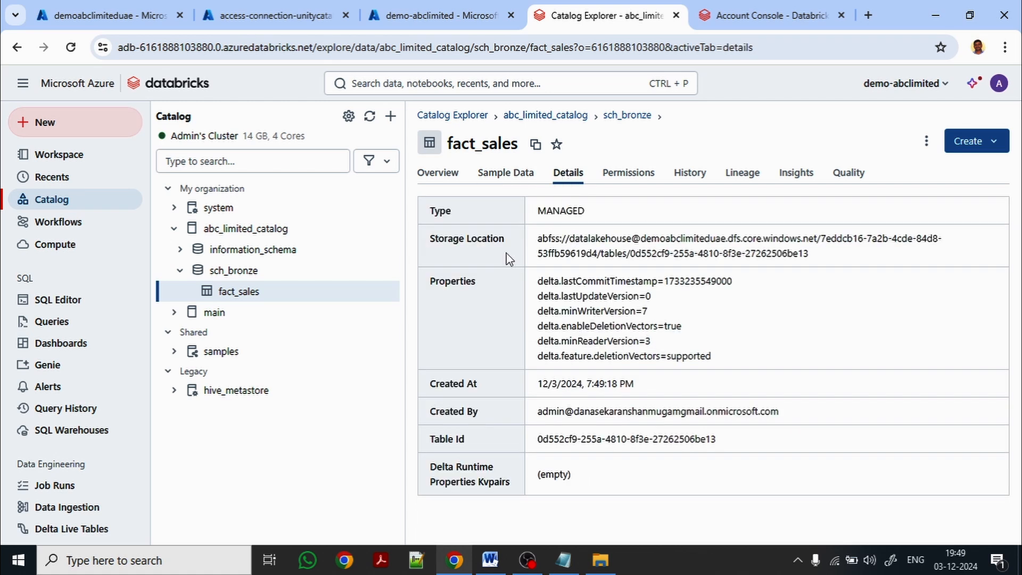
drag(570, 240, 817, 244)
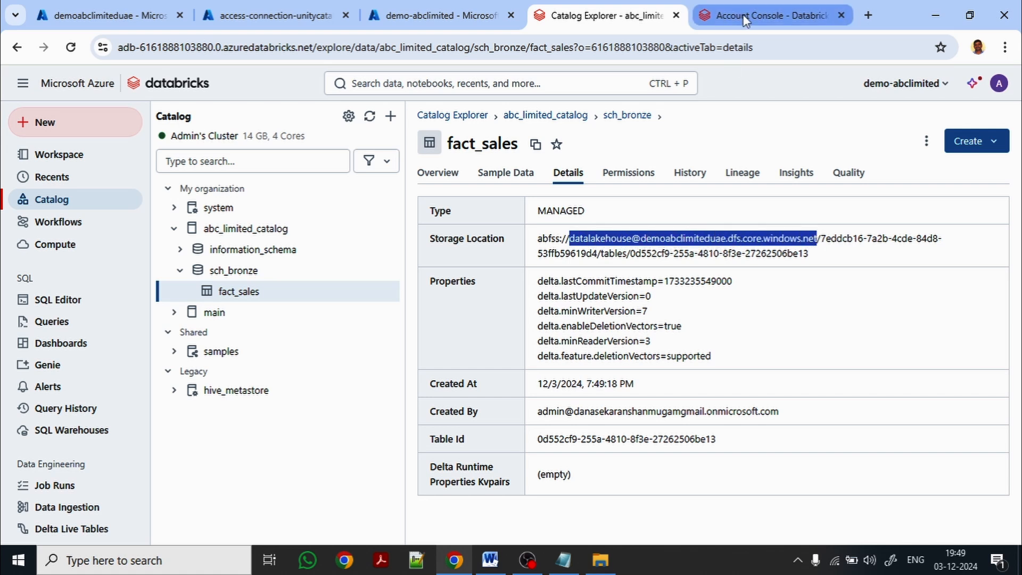
click(724, 20)
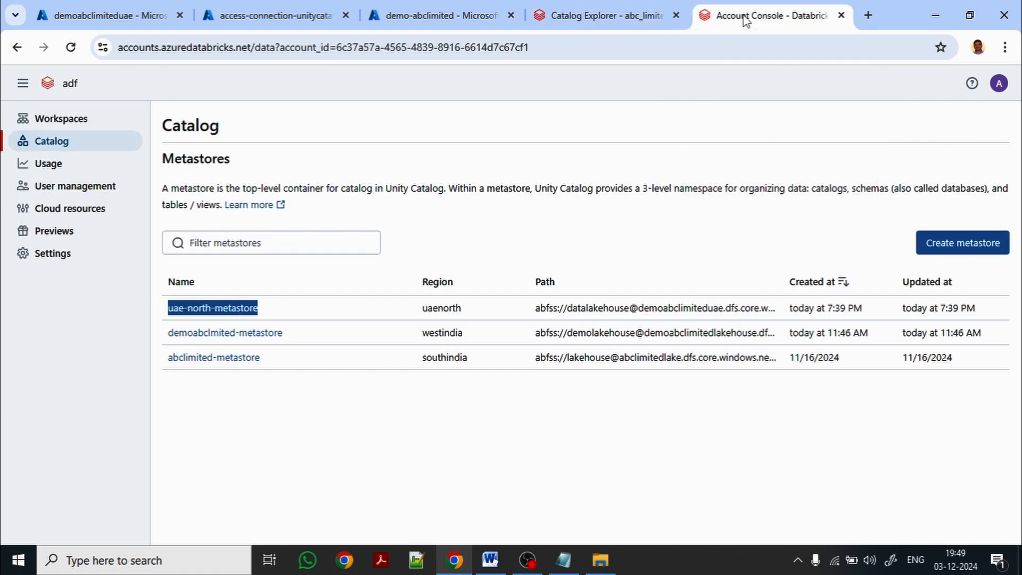
click(215, 308)
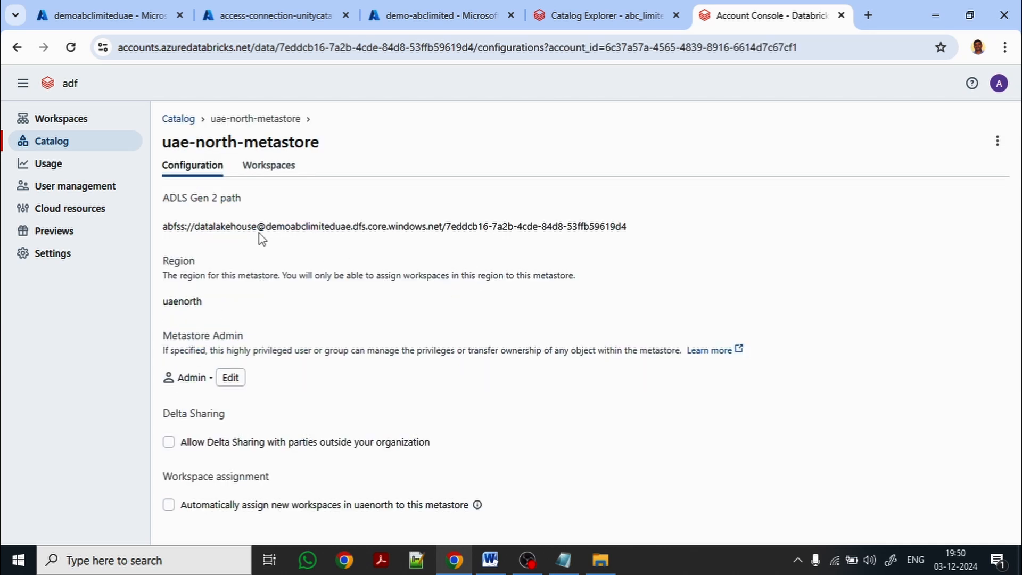
drag(235, 229, 634, 238)
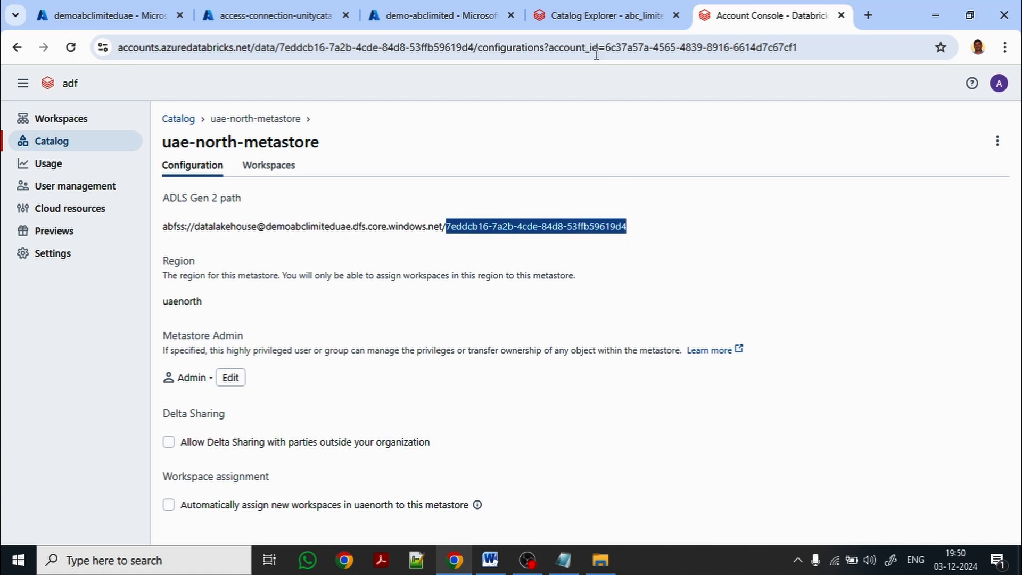
click(592, 24)
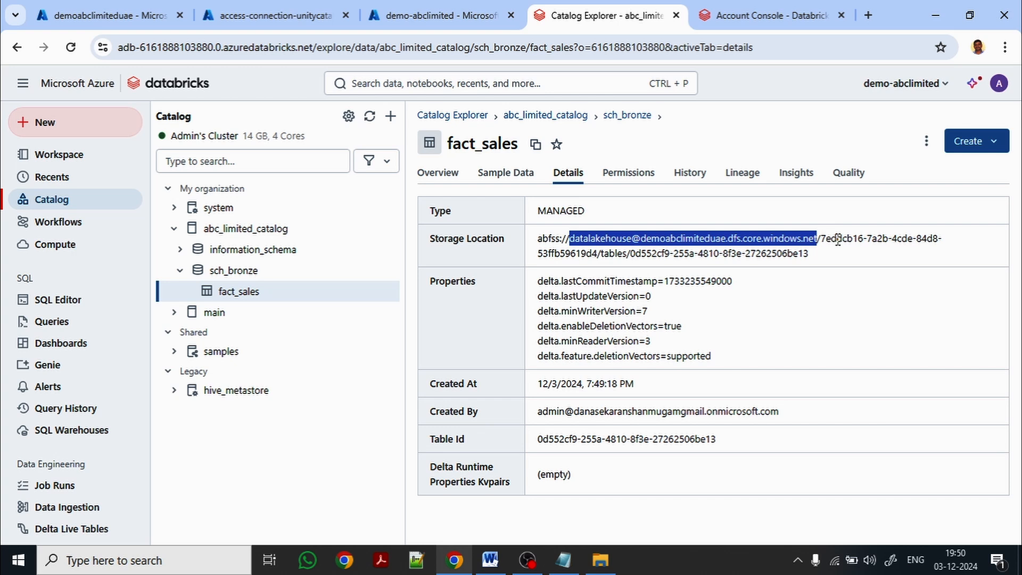
click(970, 243)
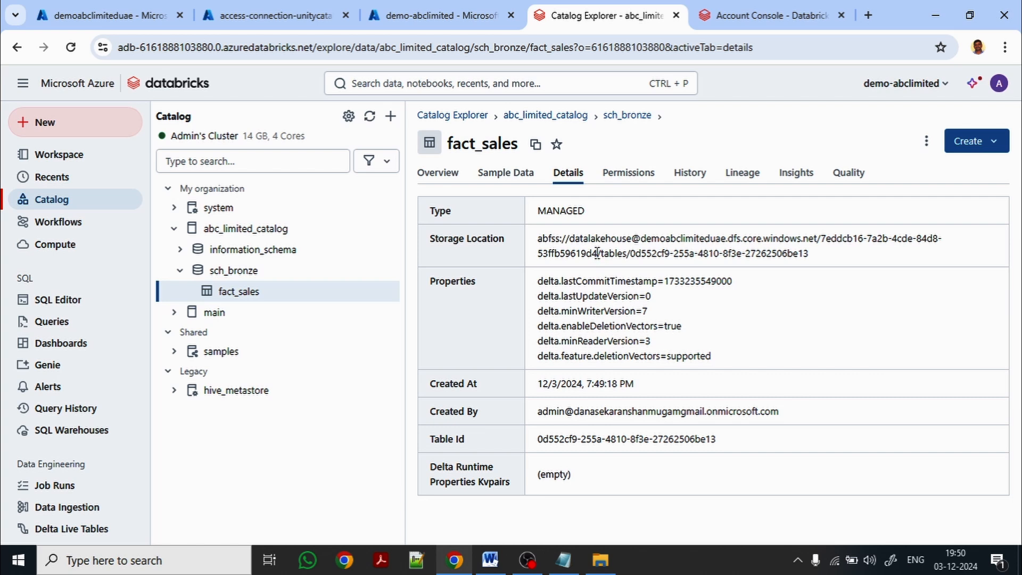
drag(596, 253, 821, 239)
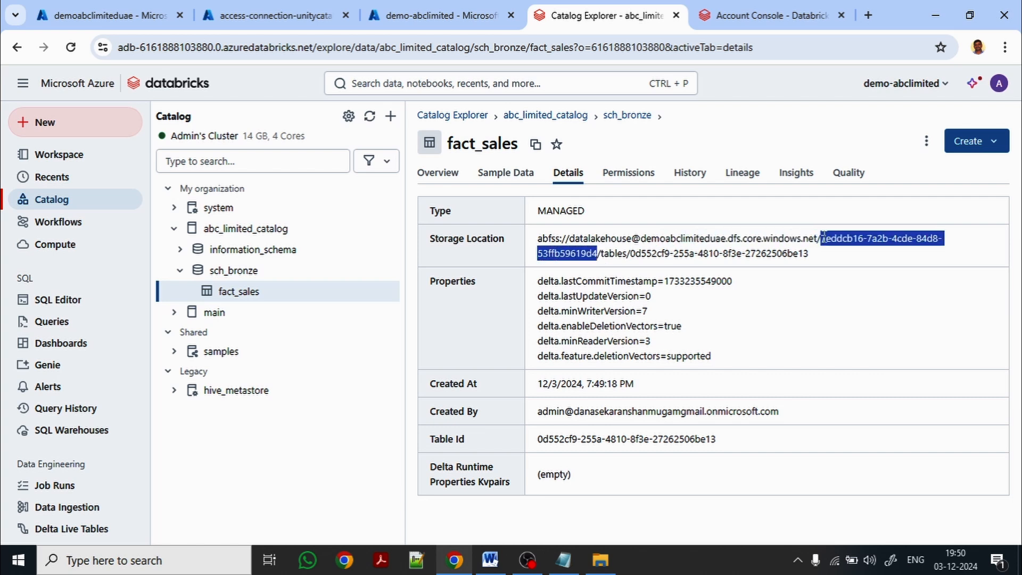
key(ctrl+Tab)
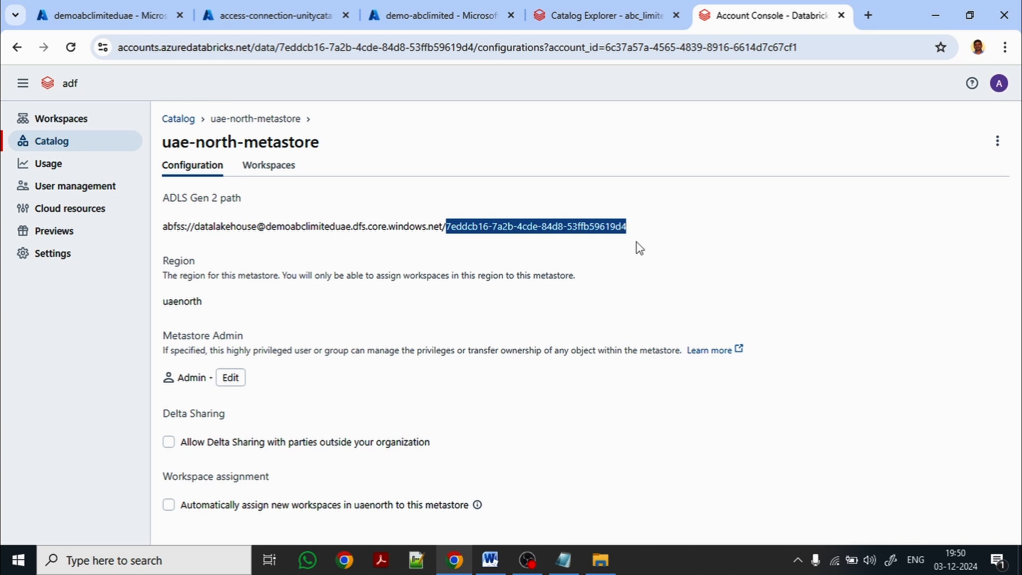
click(611, 21)
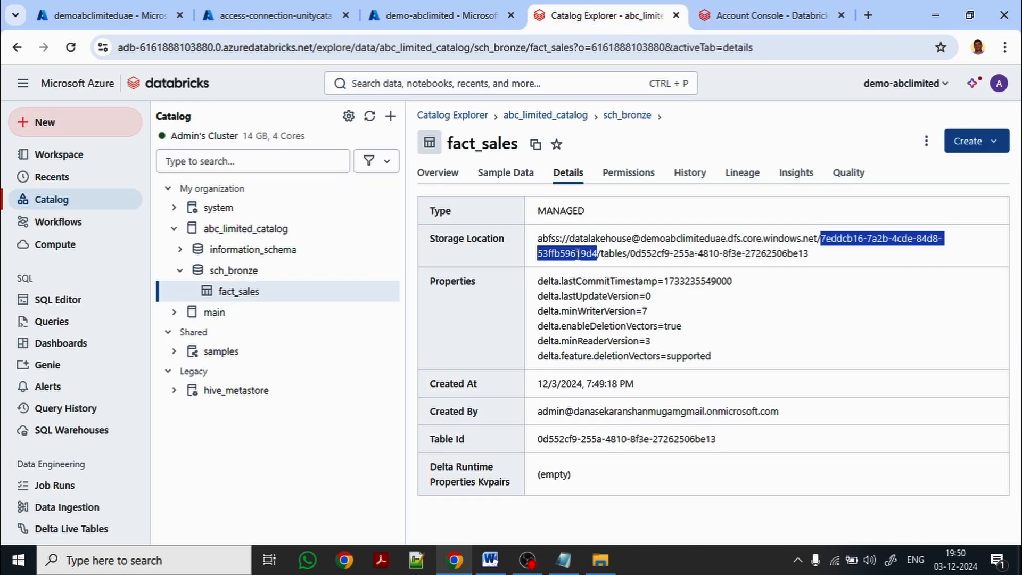
Step: Check the table ID in the storage location, and look for the metastore's folder in the datalakehouse container of the demoabclimiteduae storage account
drag(602, 253, 814, 263)
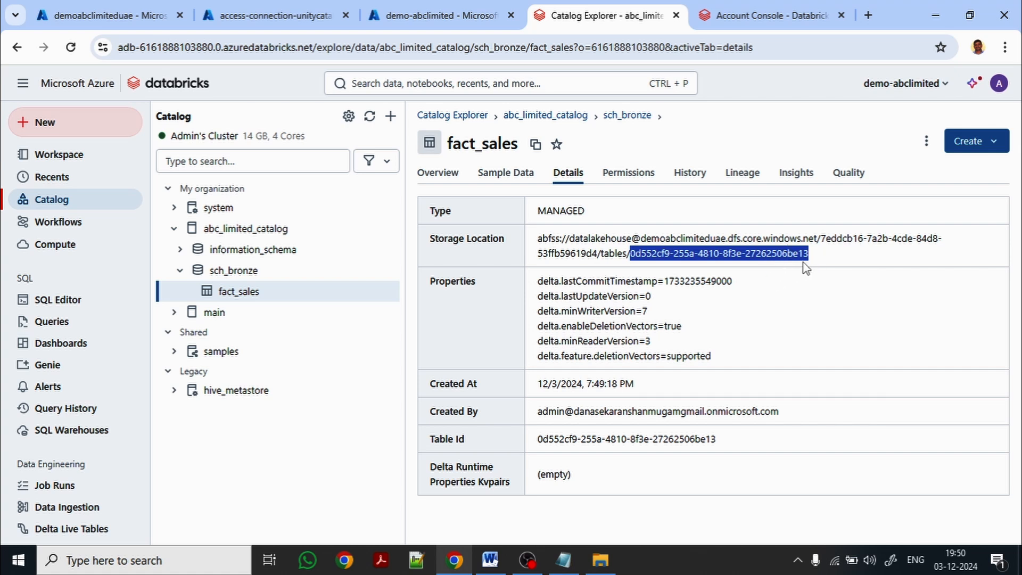
click(122, 12)
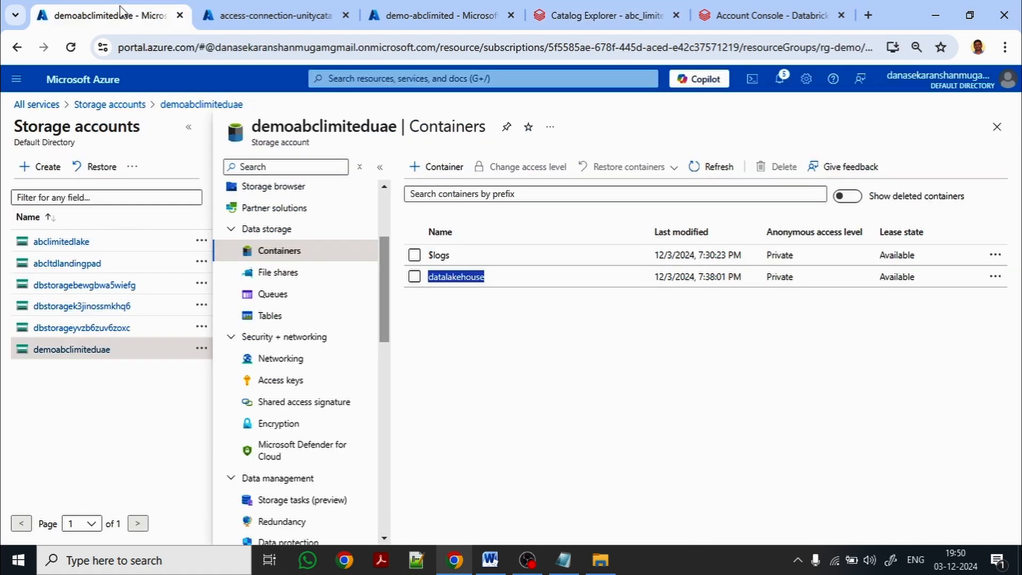
click(462, 280)
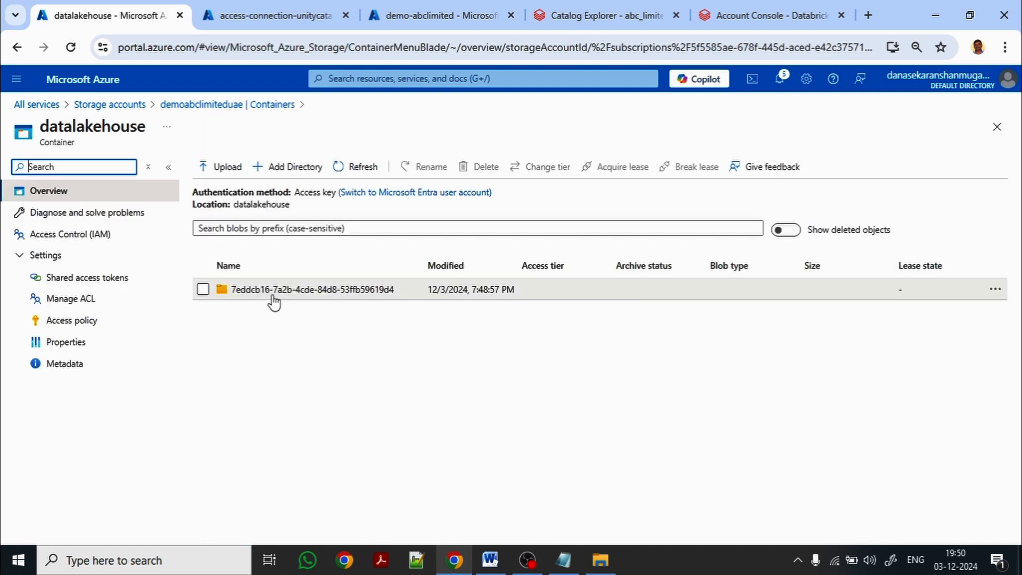
click(403, 290)
drag(403, 294, 364, 292)
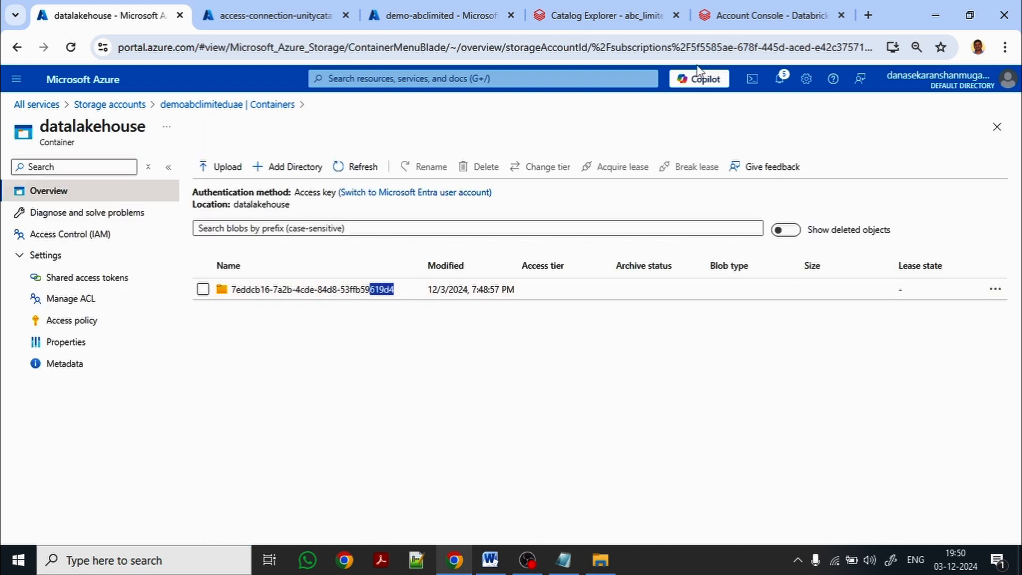
Step: Check the metastore ID in the fact_sales storage location, and open the tables directory inside the matching folder of the datalakehouse container
click(610, 15)
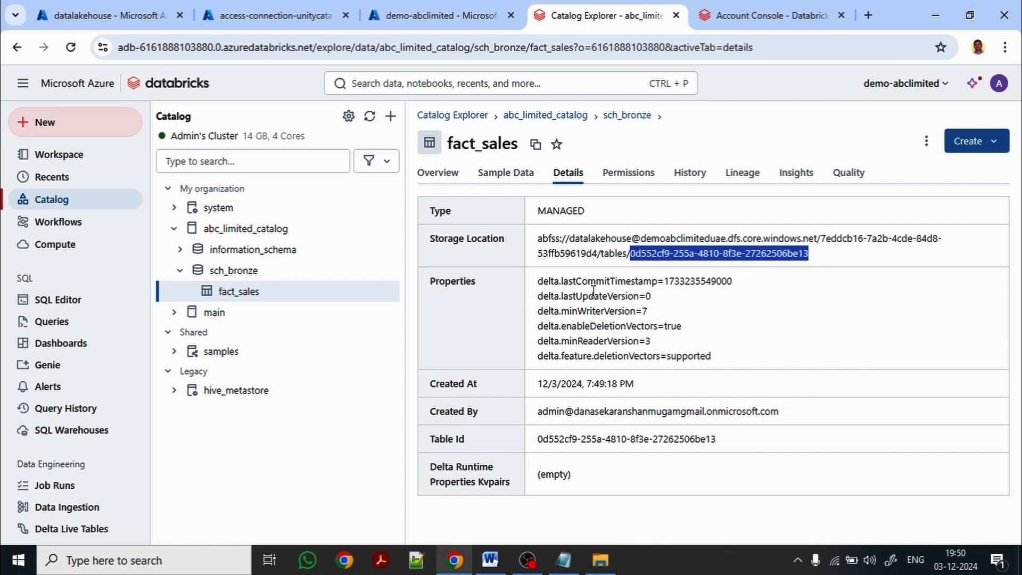
drag(599, 253, 828, 237)
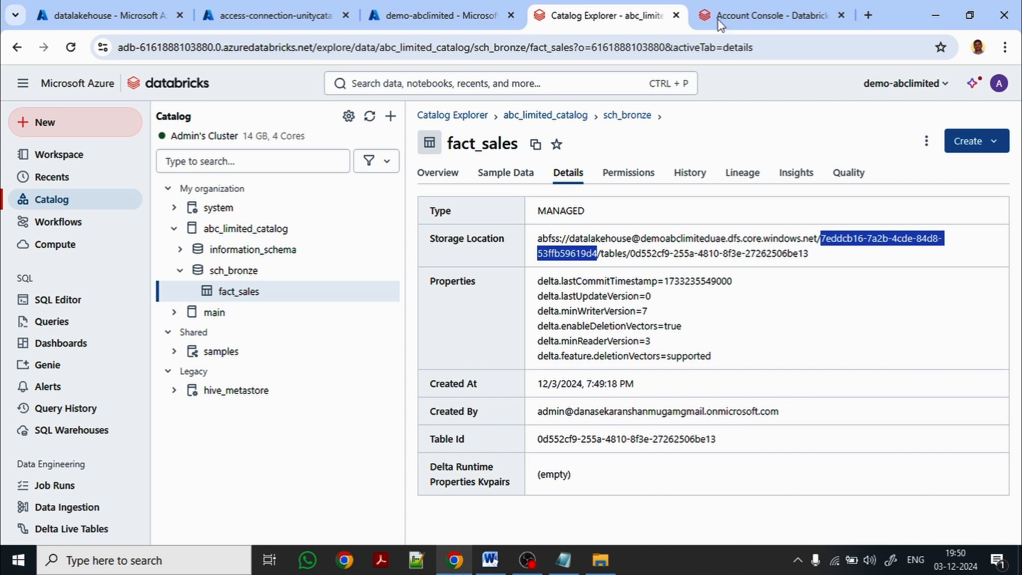
click(135, 14)
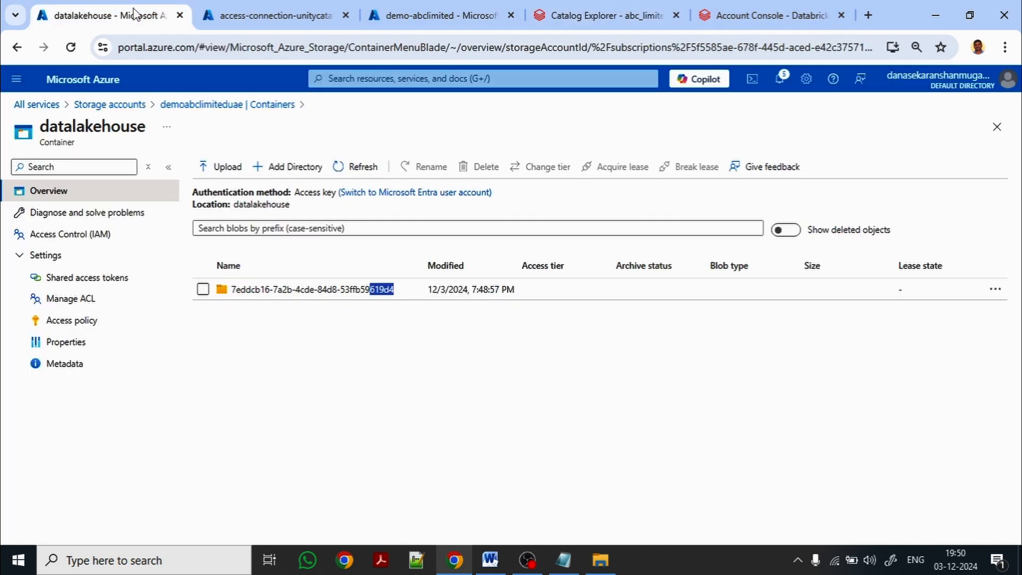
click(283, 293)
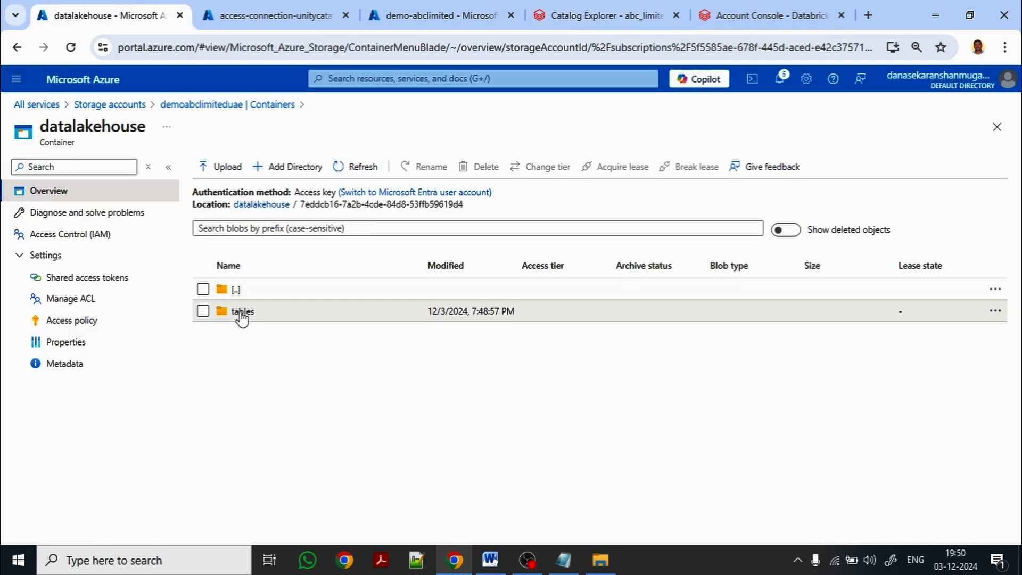
click(242, 311)
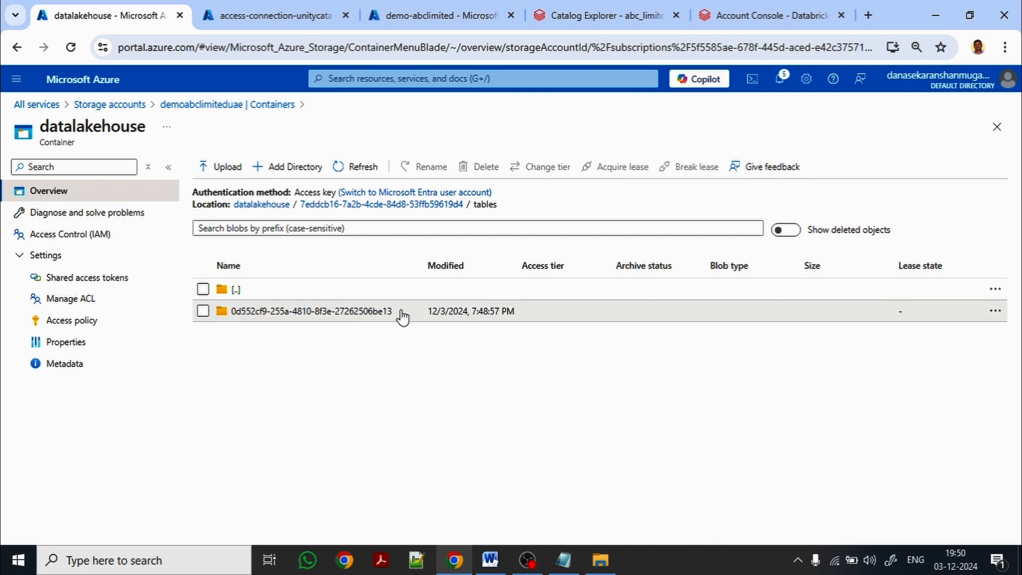
Step: Compare the folder name in the tables directory with the table ID at the end of the fact_sales storage location
drag(393, 311, 223, 319)
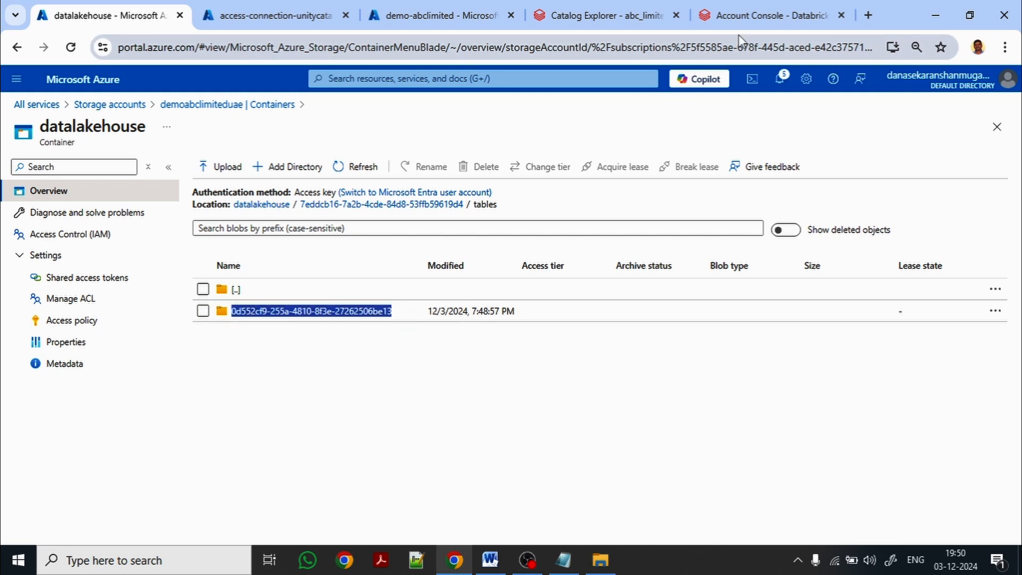
click(762, 8)
click(615, 19)
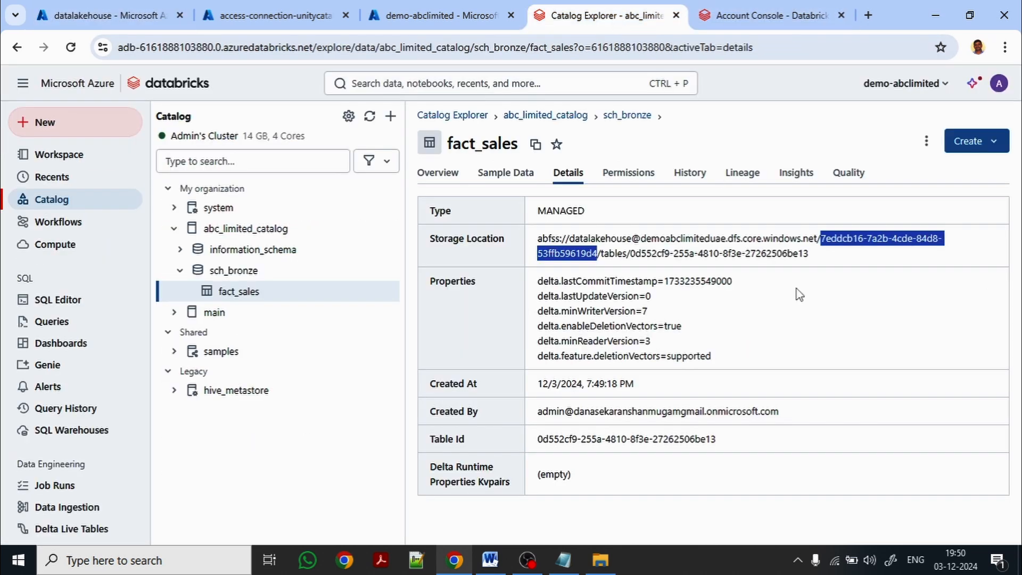
drag(810, 253, 641, 255)
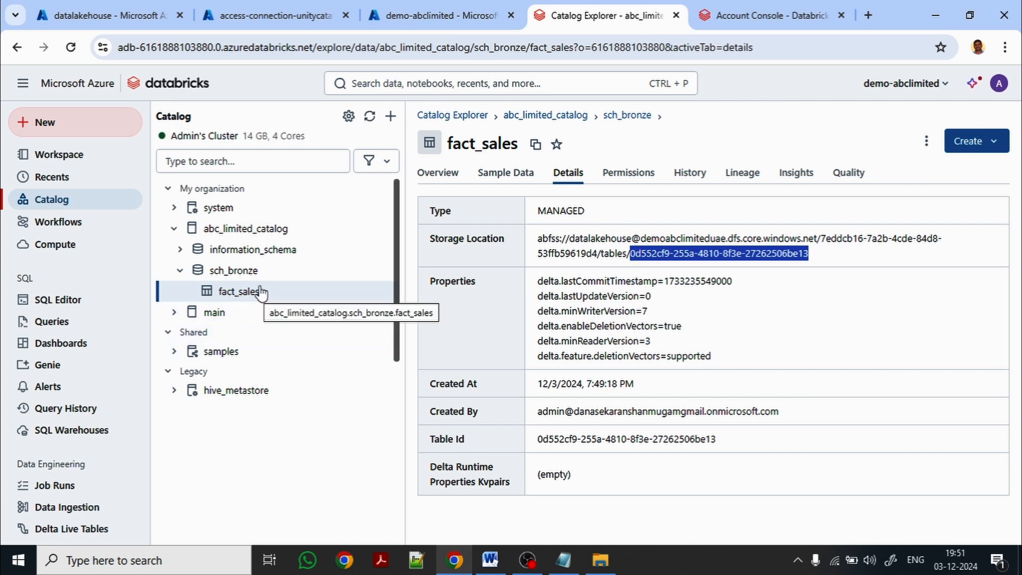
Step: Examine the full parquet file names in the fact_sales table's folder of the datalakehouse container, and open its _delta_log folder
click(137, 10)
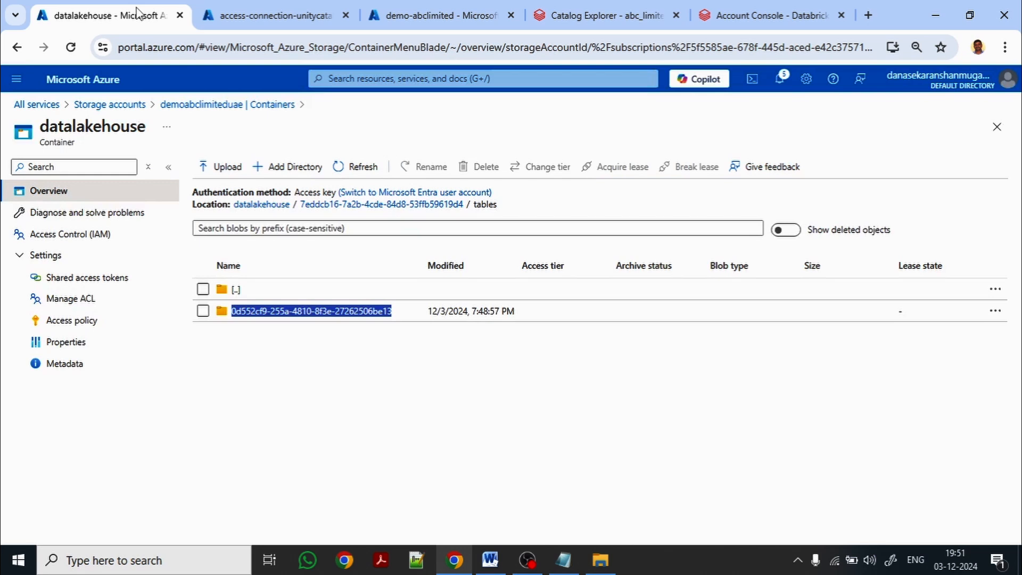
click(274, 318)
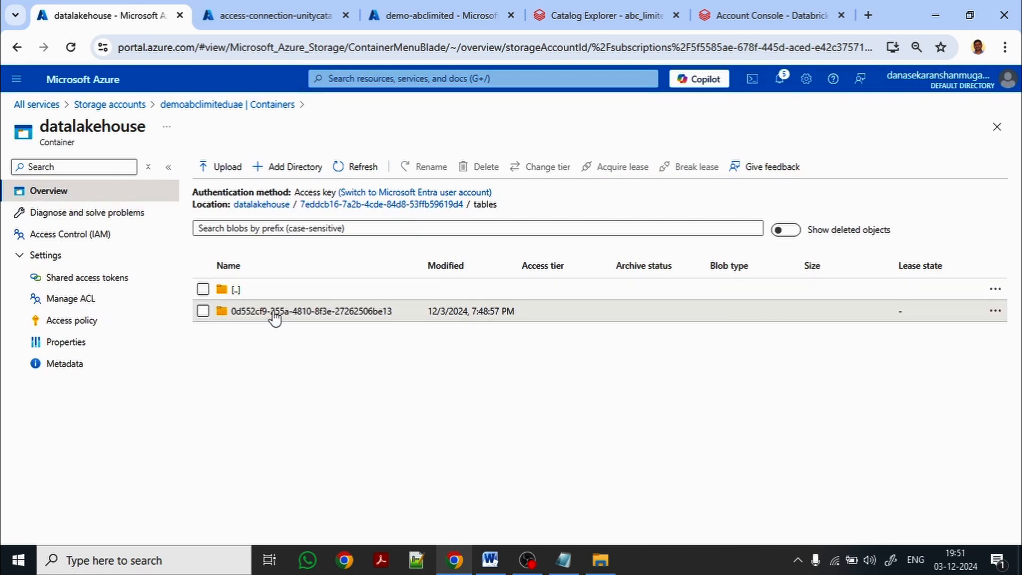
click(306, 319)
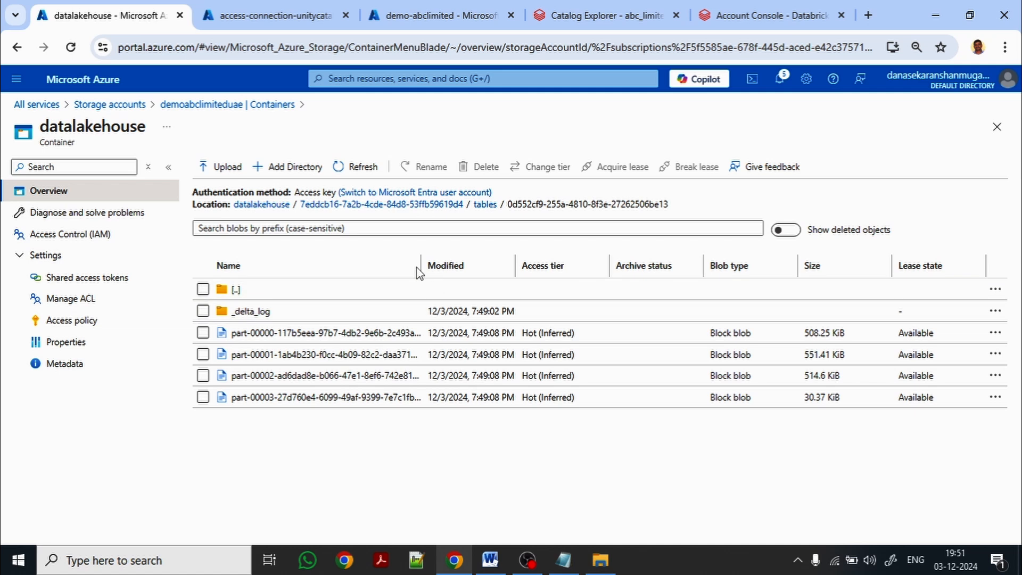
drag(420, 265, 582, 266)
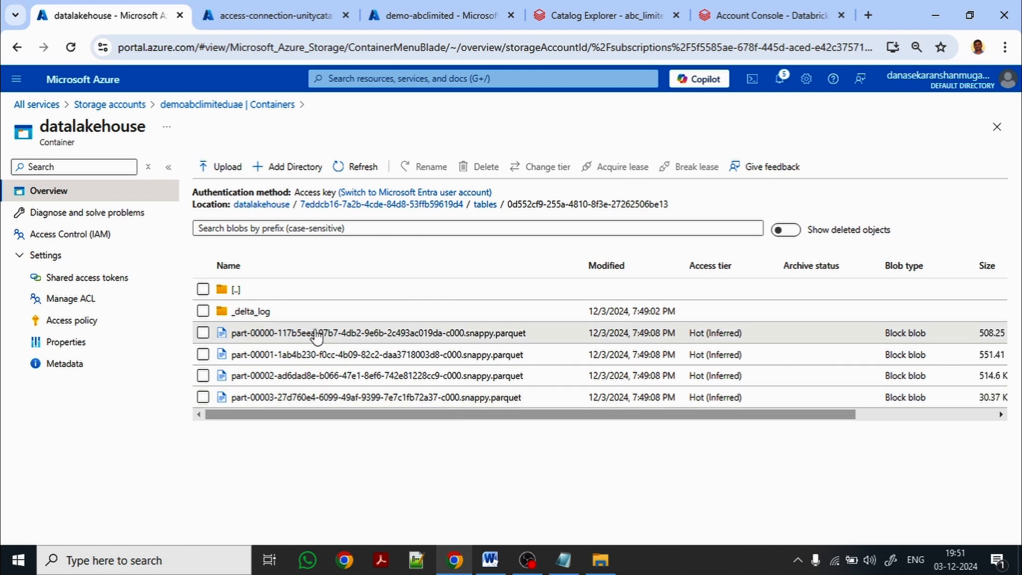
click(262, 312)
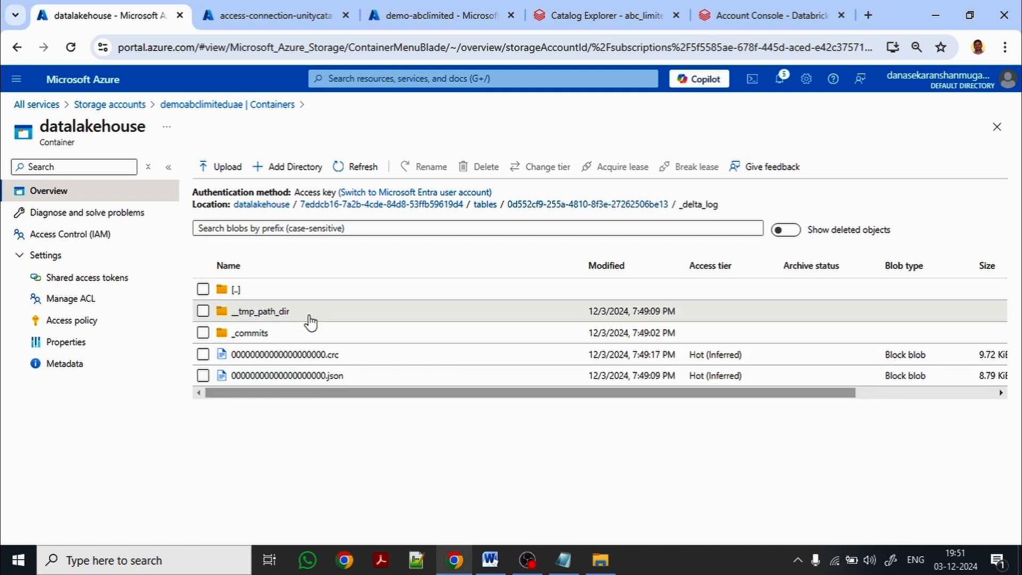